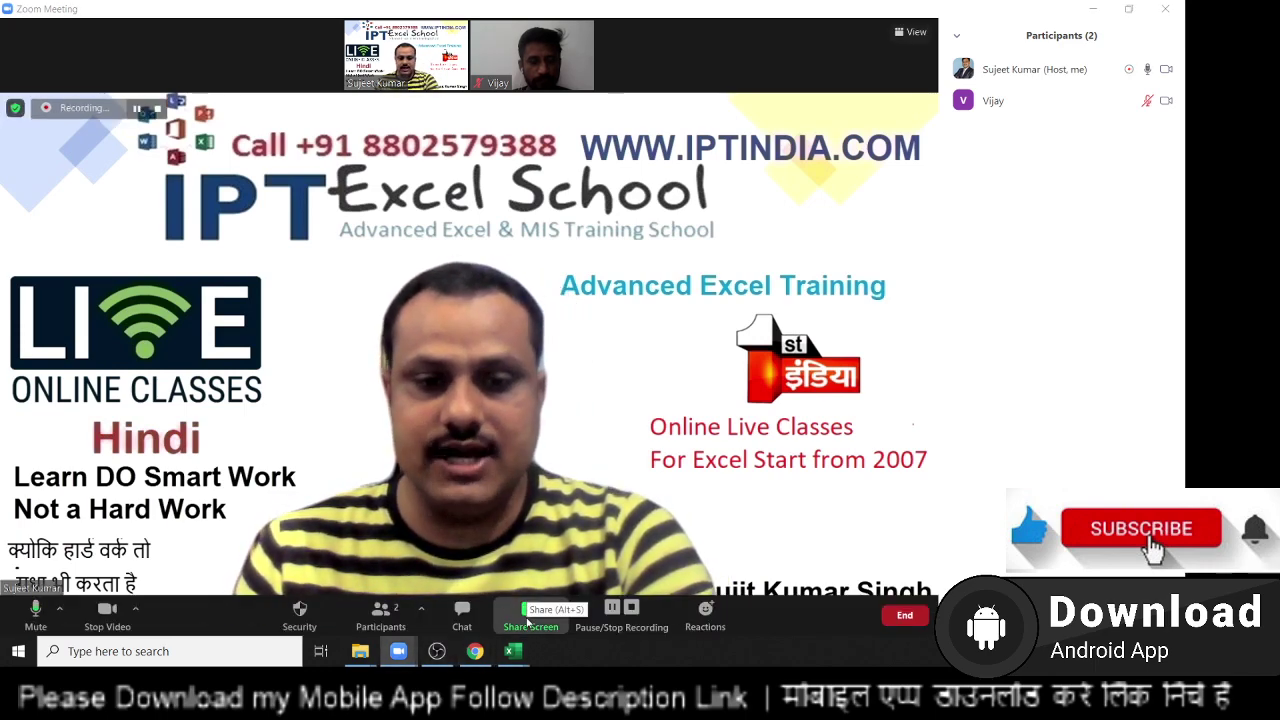
Step: Share the computer screen with the Zoom meeting participants
left_click(530, 612)
Step: Begin the share and clear the Zoom home window and folder off the desktop
left_click(940, 538)
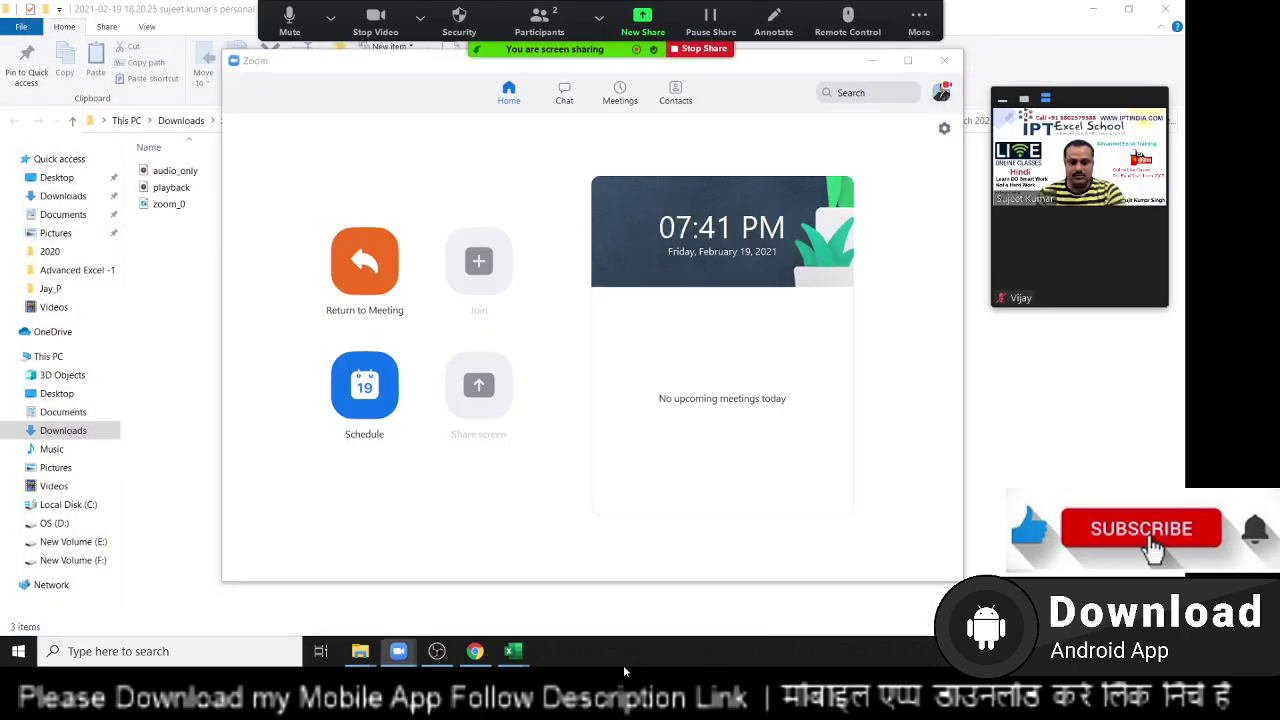
left_click(918, 20)
left_click(872, 65)
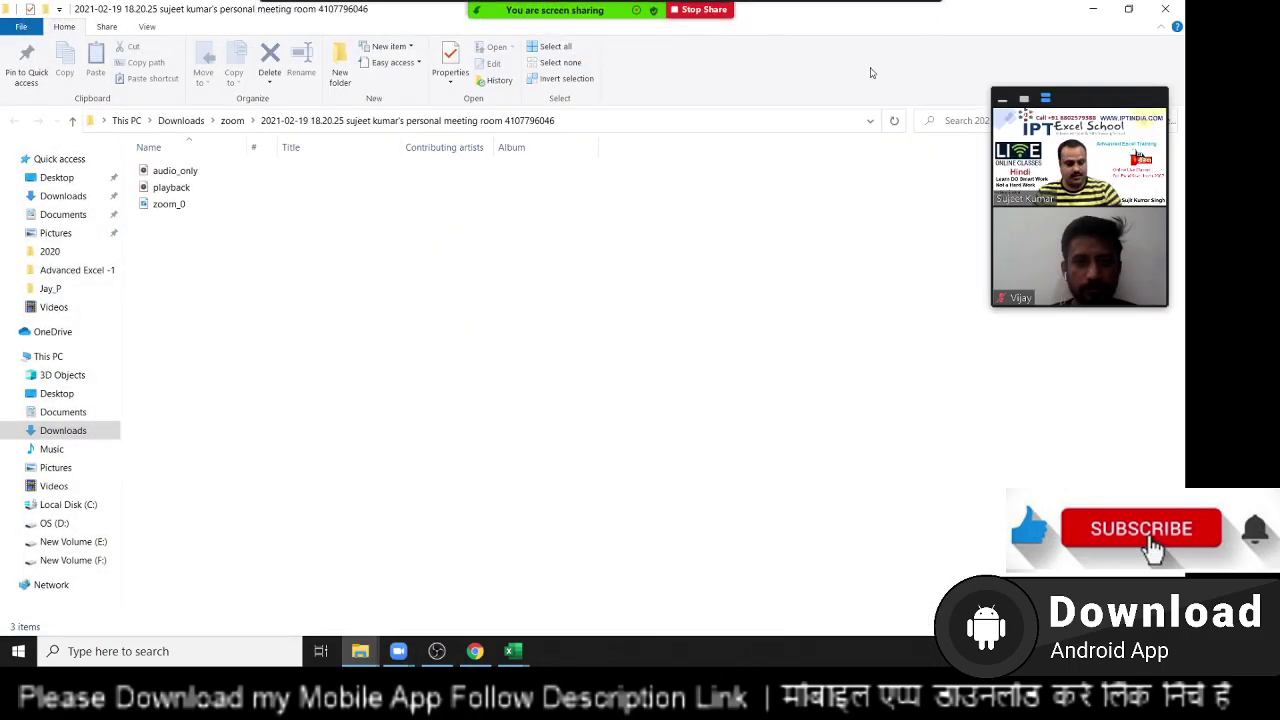
key("super+d")
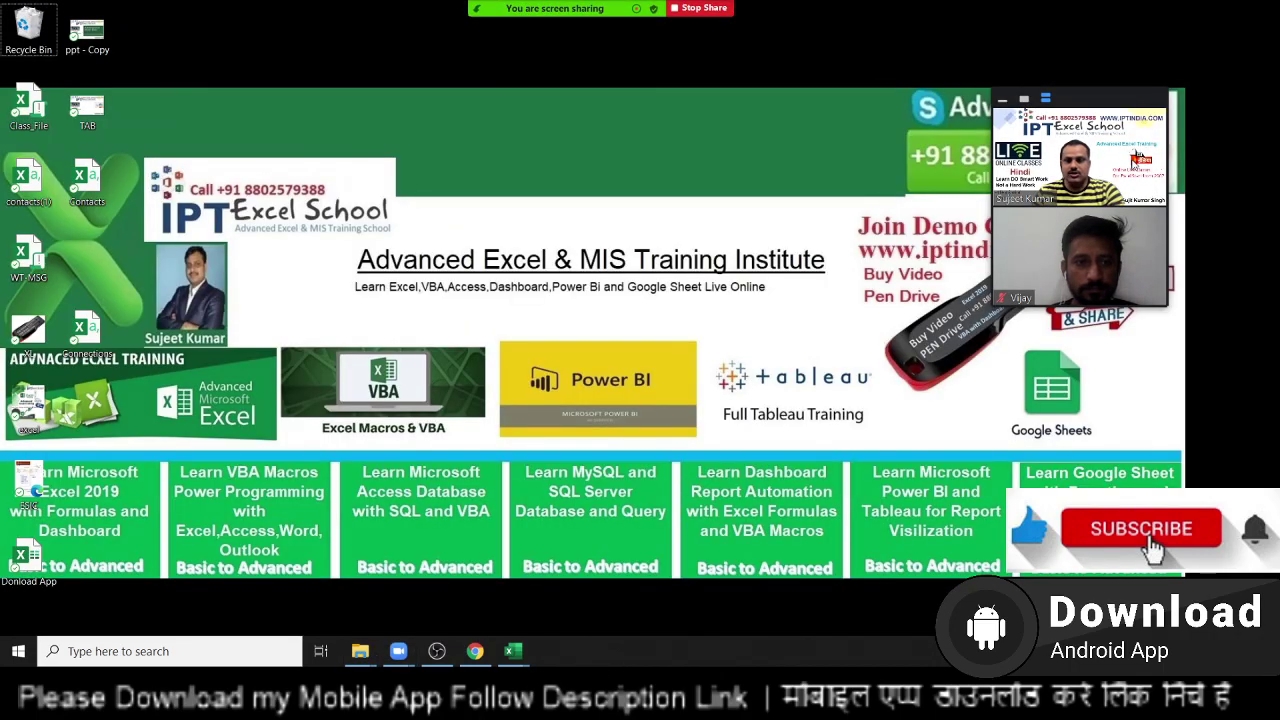
Step: Move the Zoom video panel lower and bring the Book1 Excel workbook forward
left_click_drag(1086, 103, 1065, 212)
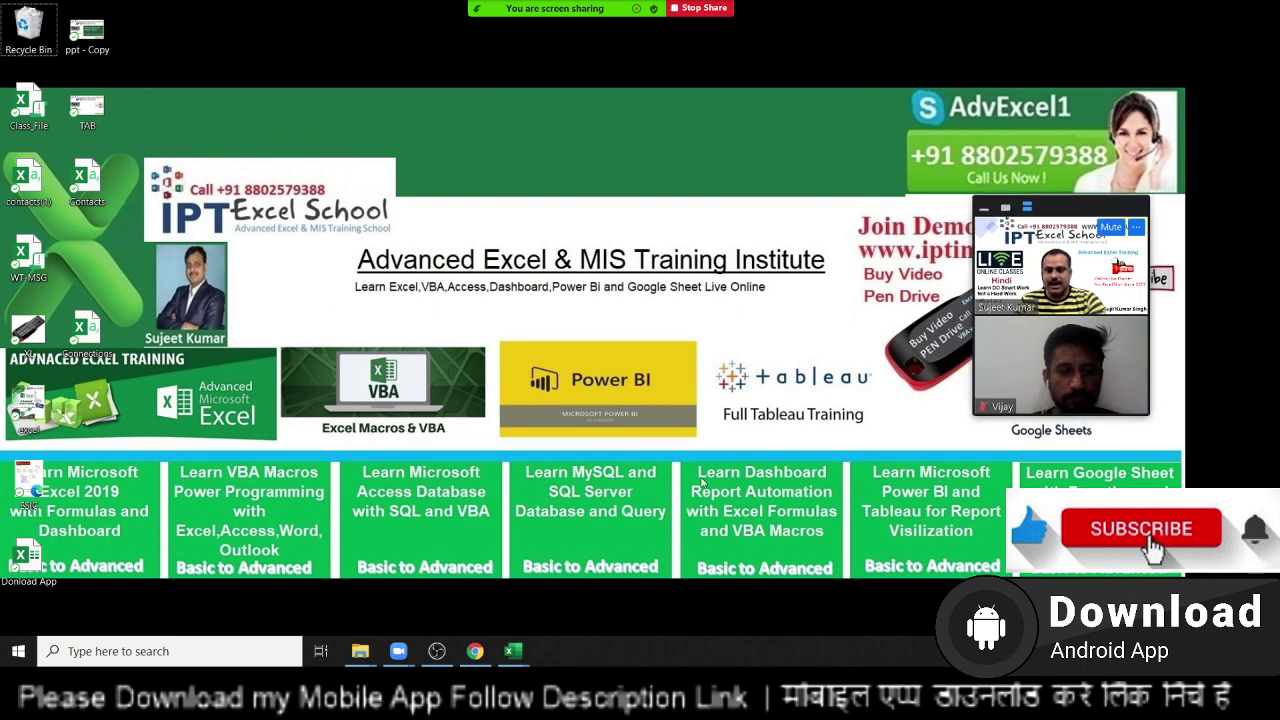
mouse_move(518, 660)
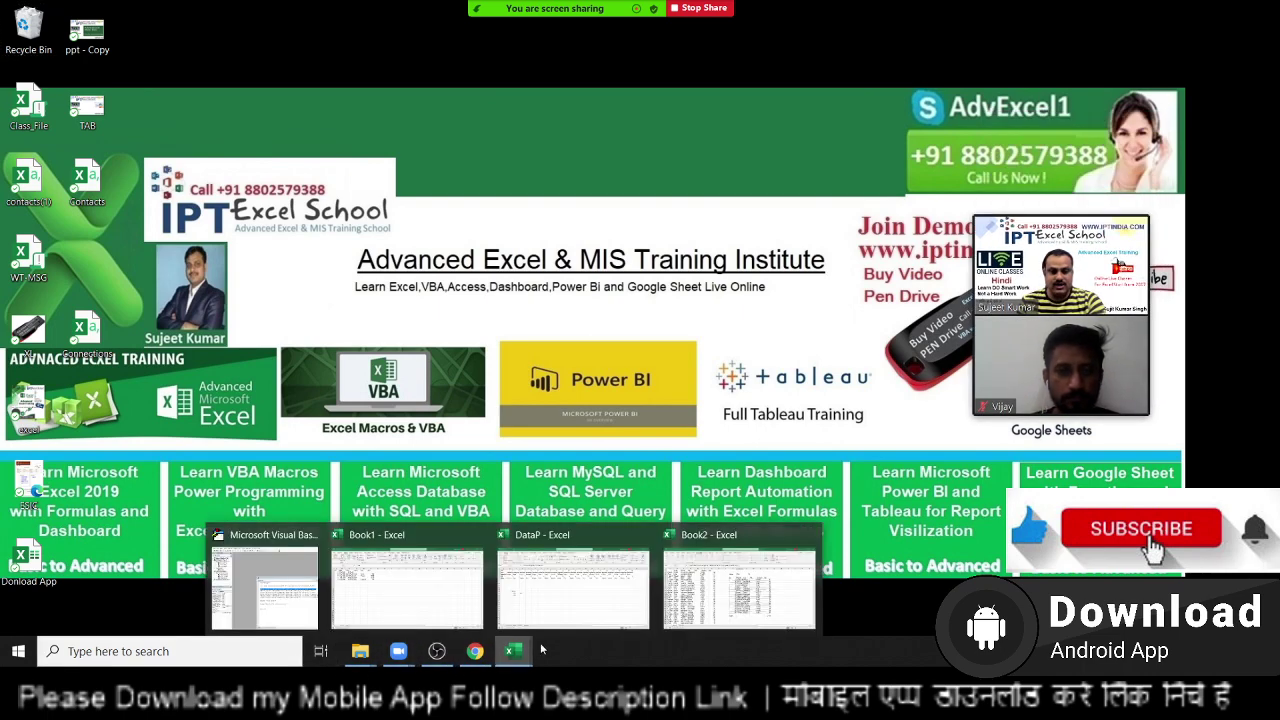
left_click(448, 603)
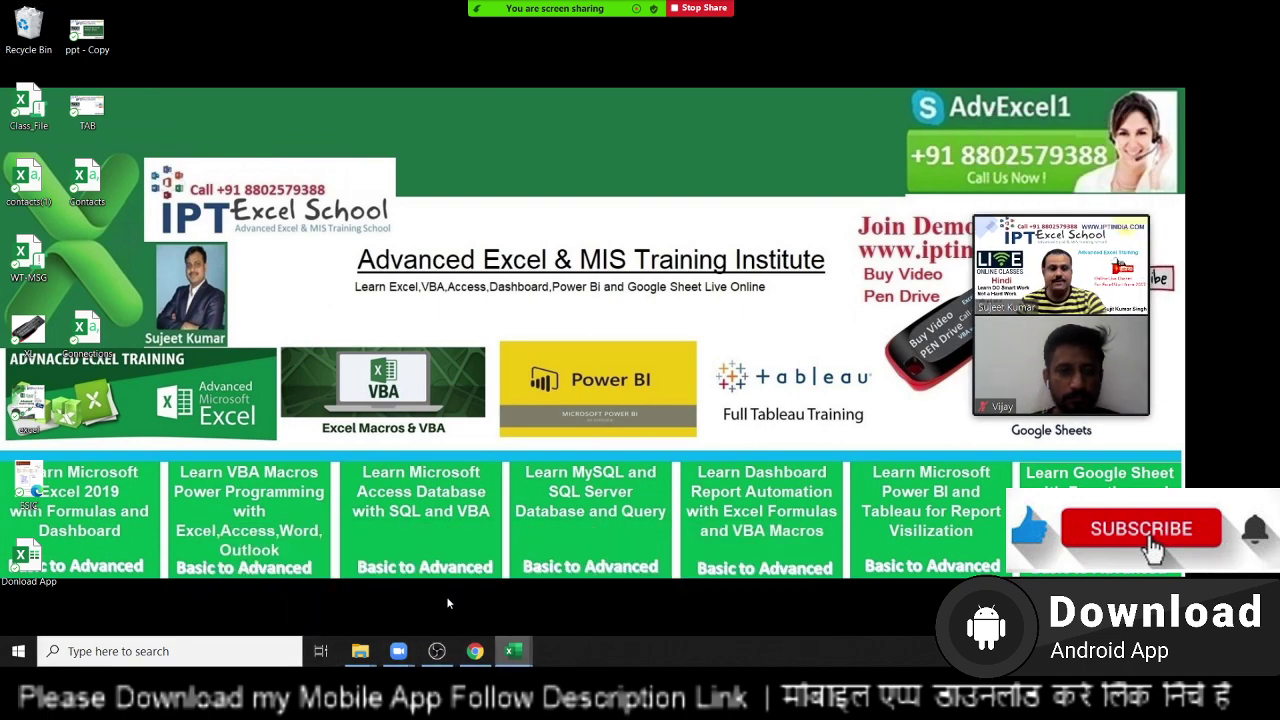
Step: Show the Developer tab and confirm in Excel Options that Developer is ticked for the ribbon
left_click(468, 38)
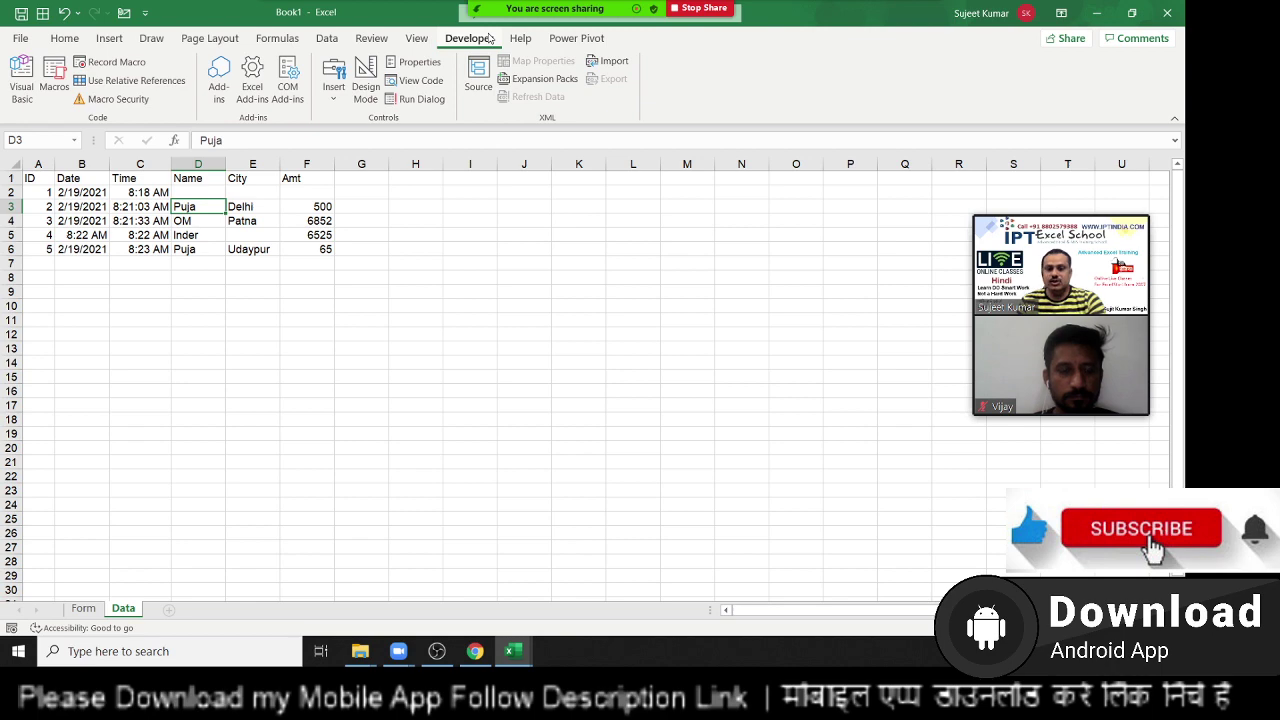
left_click(22, 40)
left_click(58, 612)
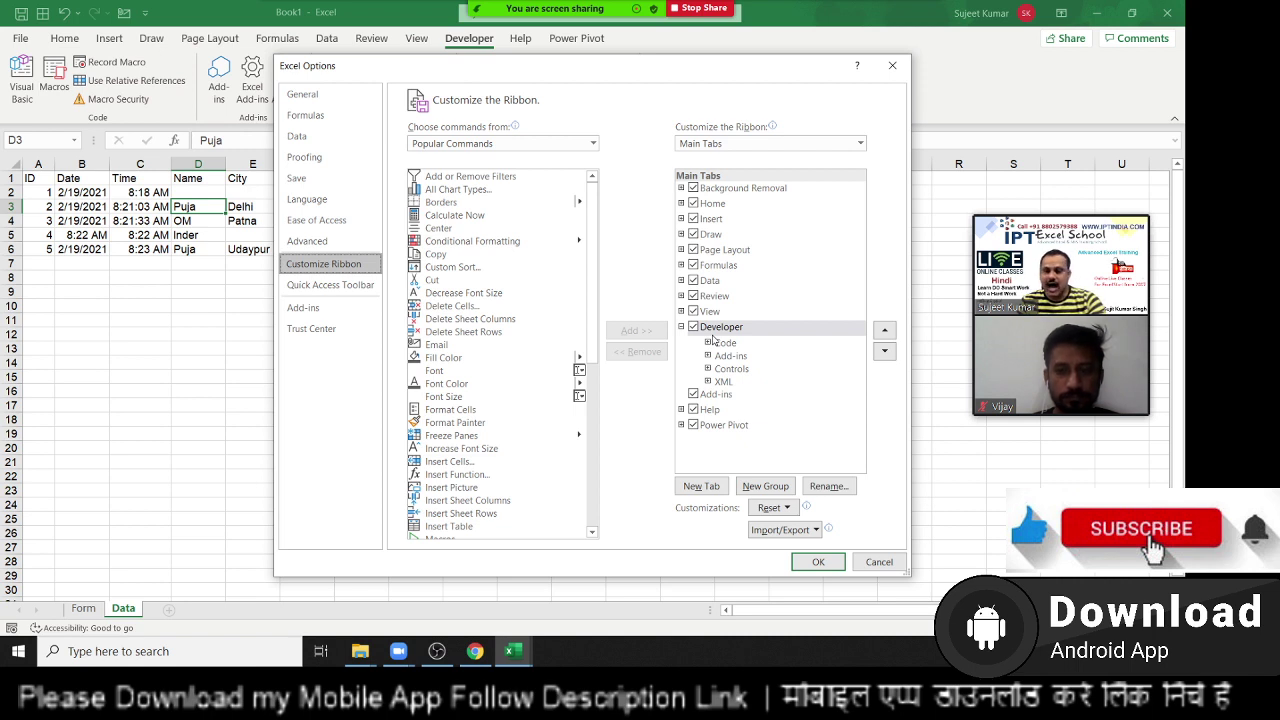
left_click(323, 96)
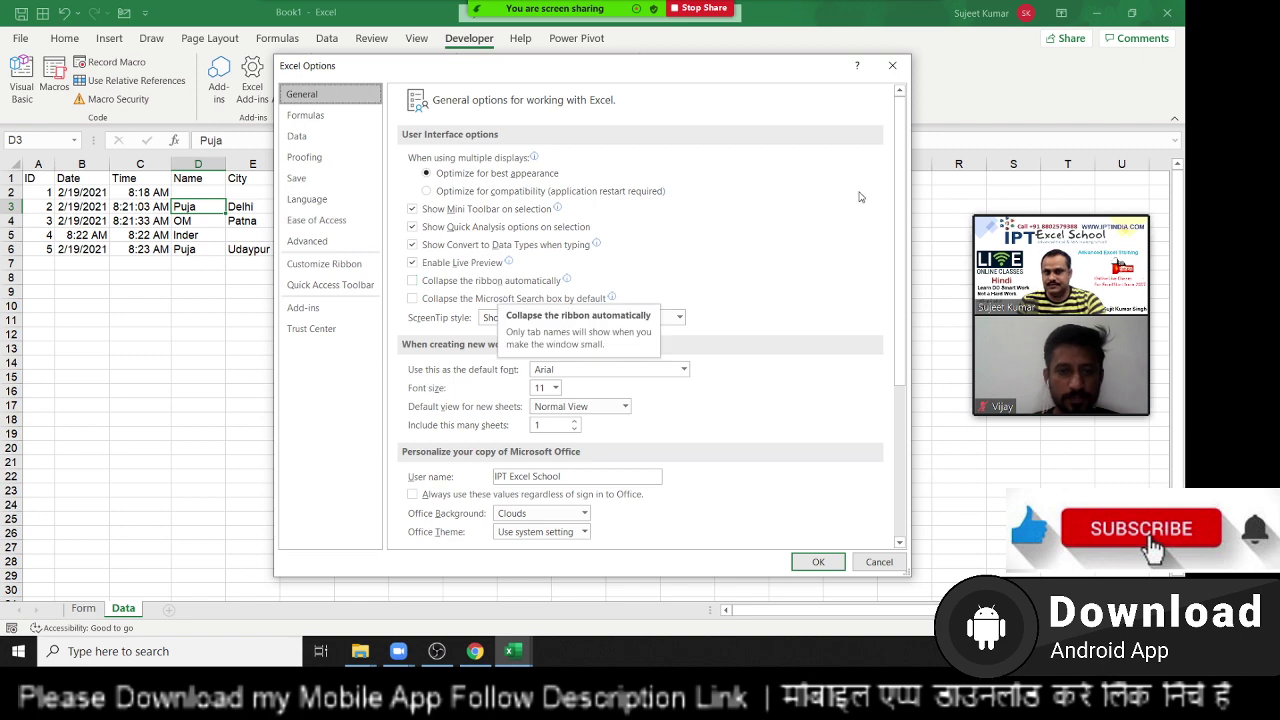
left_click(891, 68)
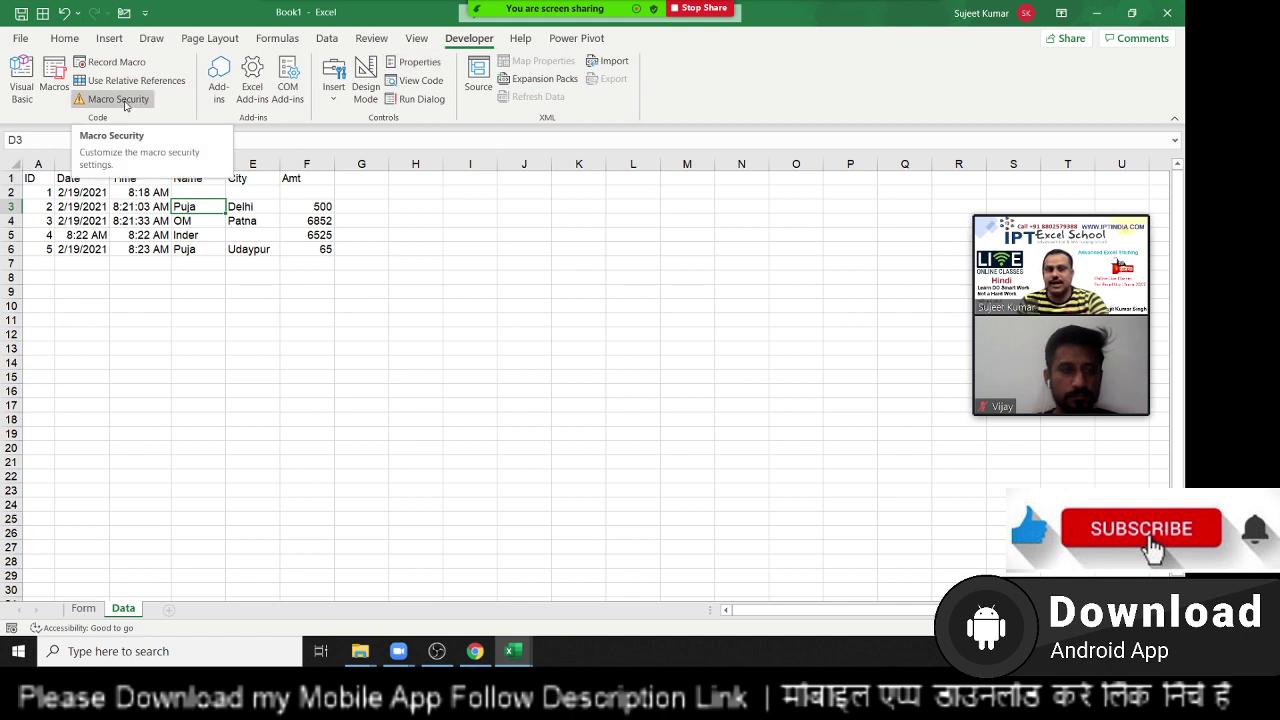
Step: Set Macro Security to Enable all macros, then select cell G17
left_click(126, 102)
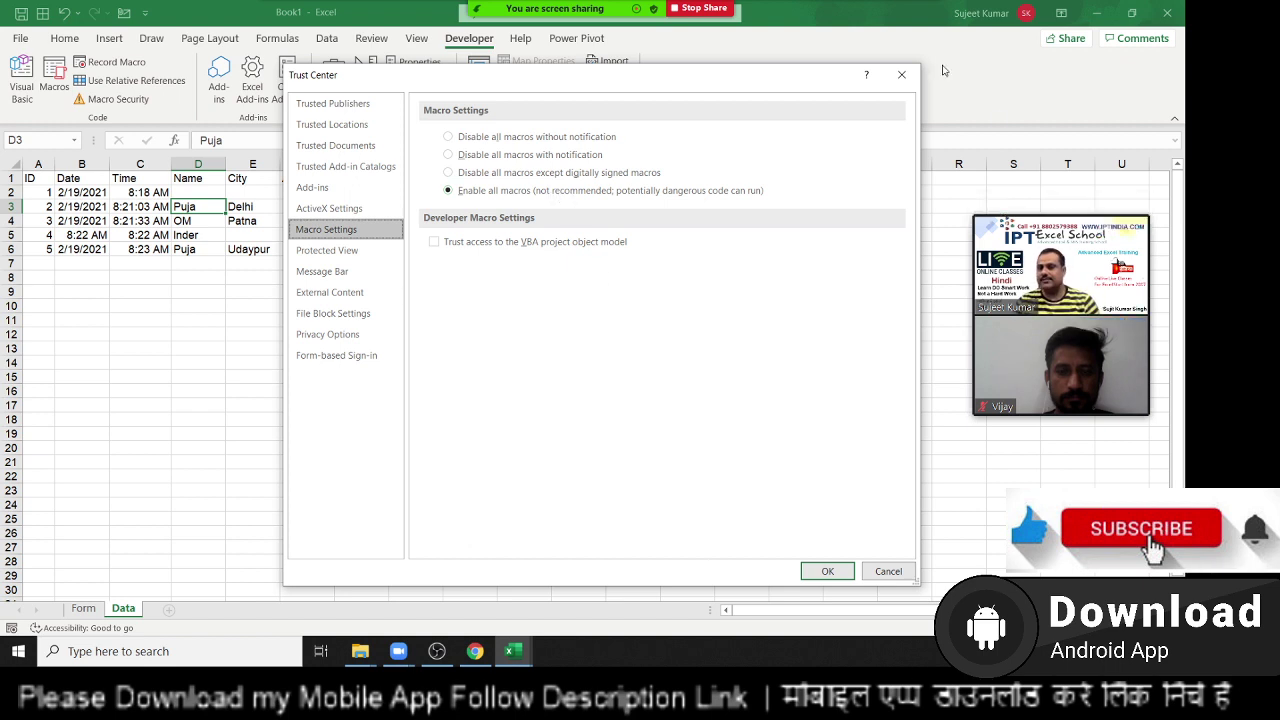
left_click(902, 76)
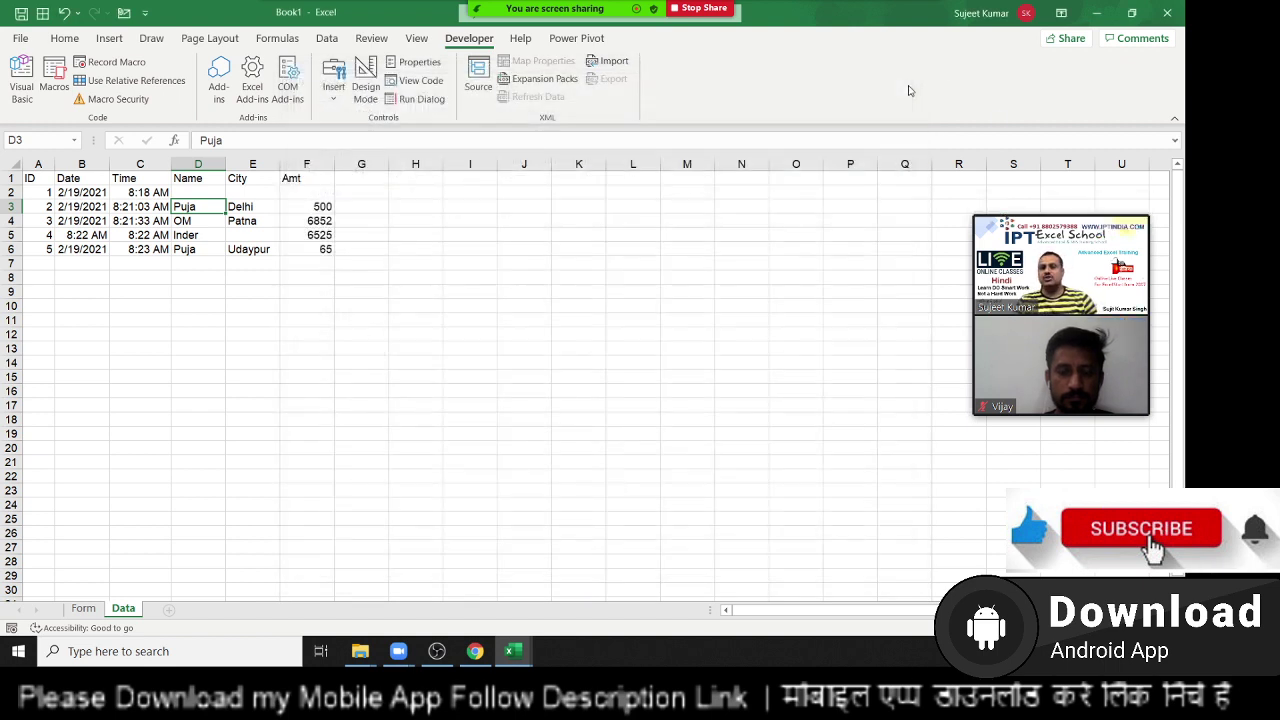
left_click(339, 402)
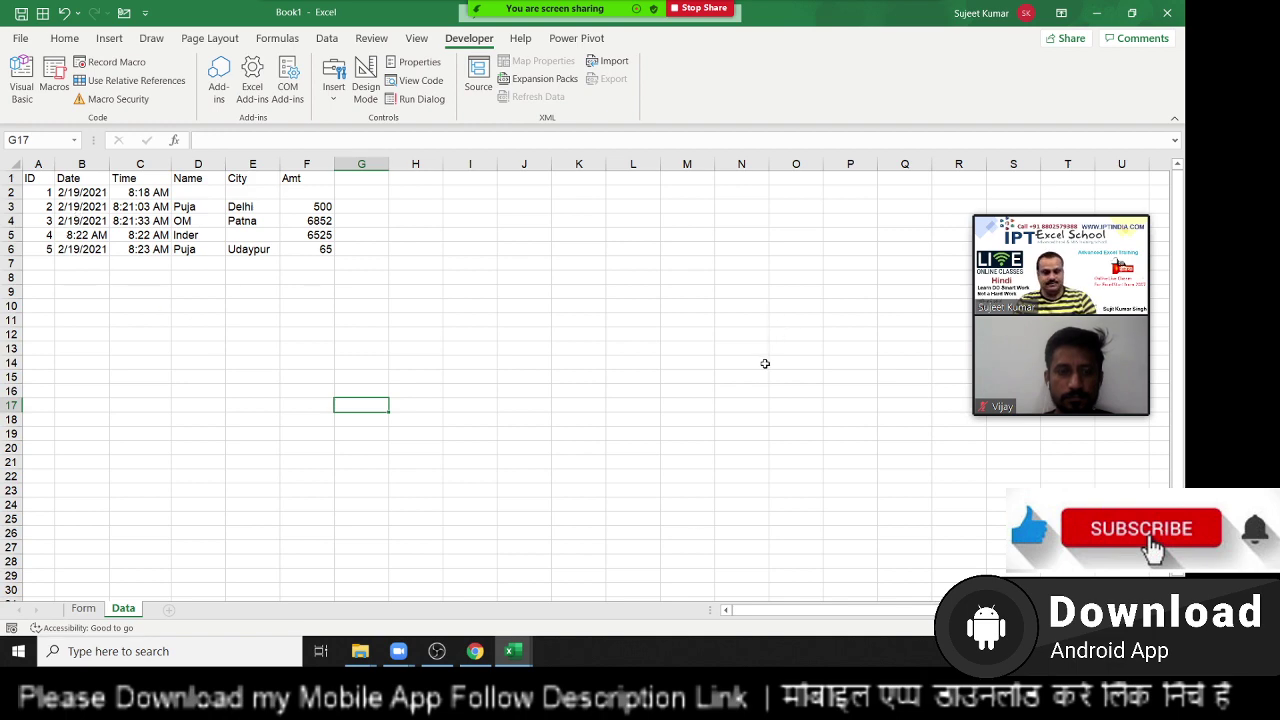
Step: Show the Desktop folder in File Explorer, with Donload App and the other workbooks listed
mouse_move(360, 651)
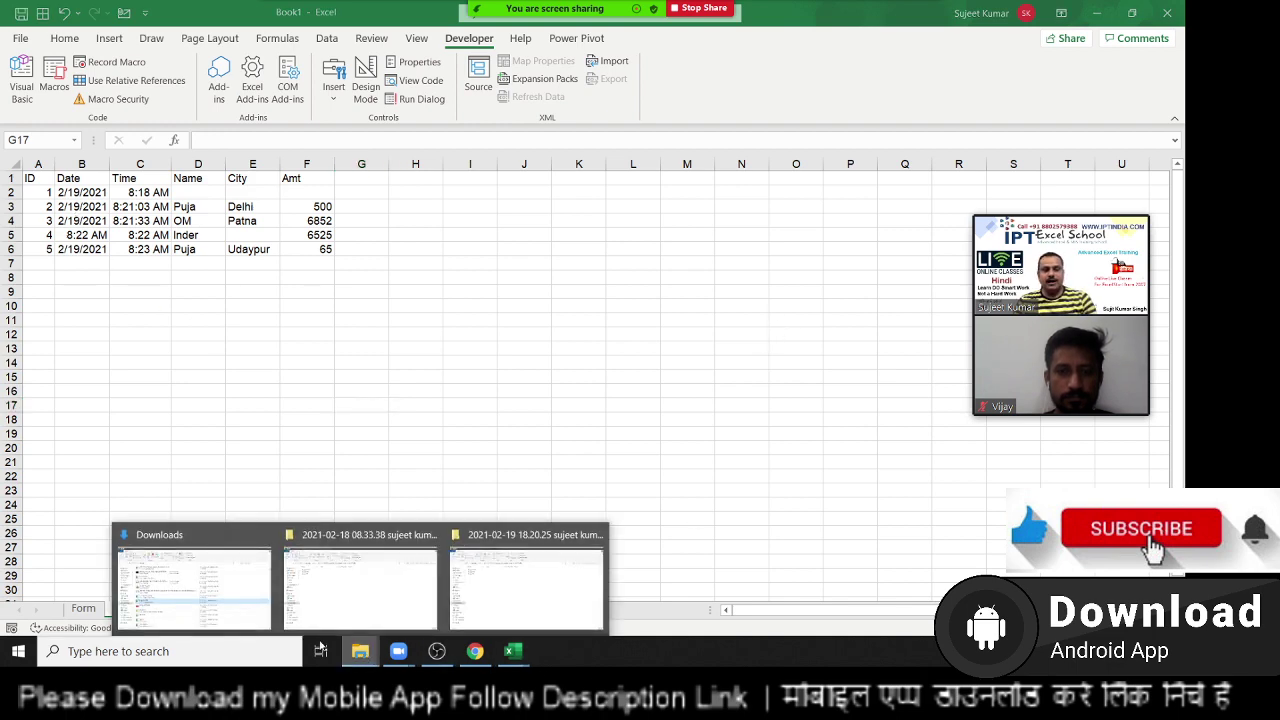
left_click(331, 592)
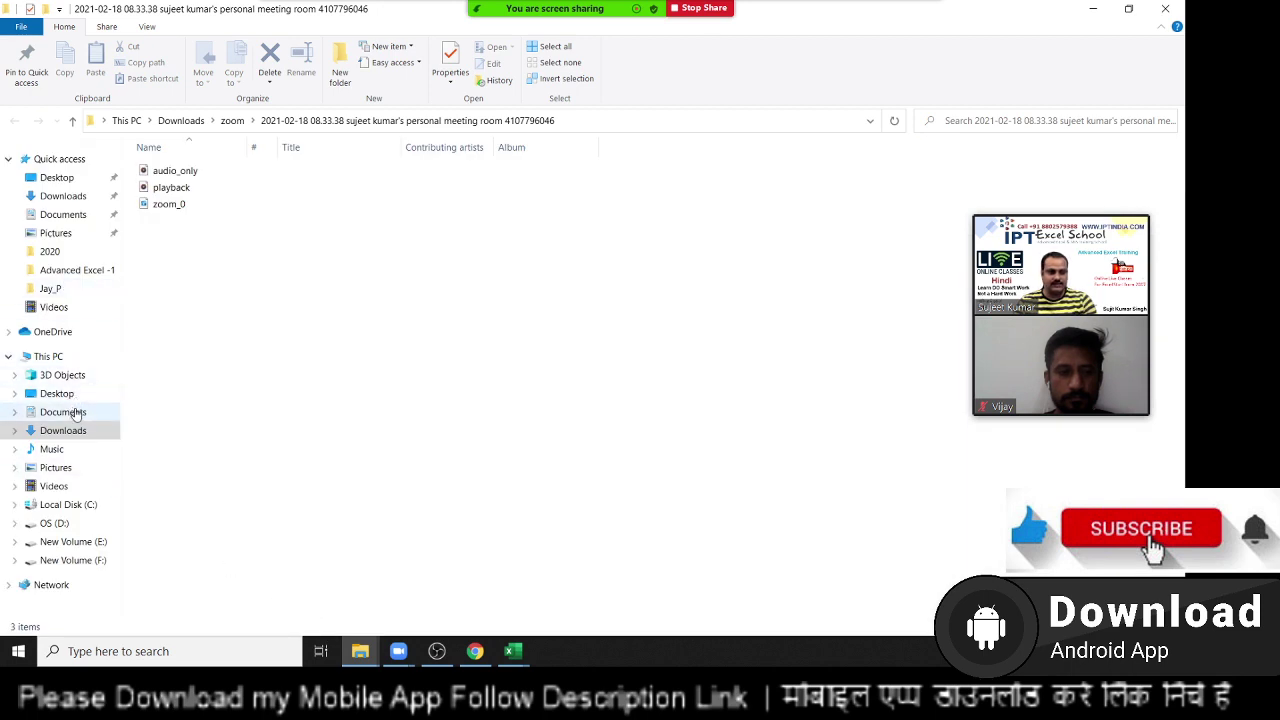
left_click(75, 398)
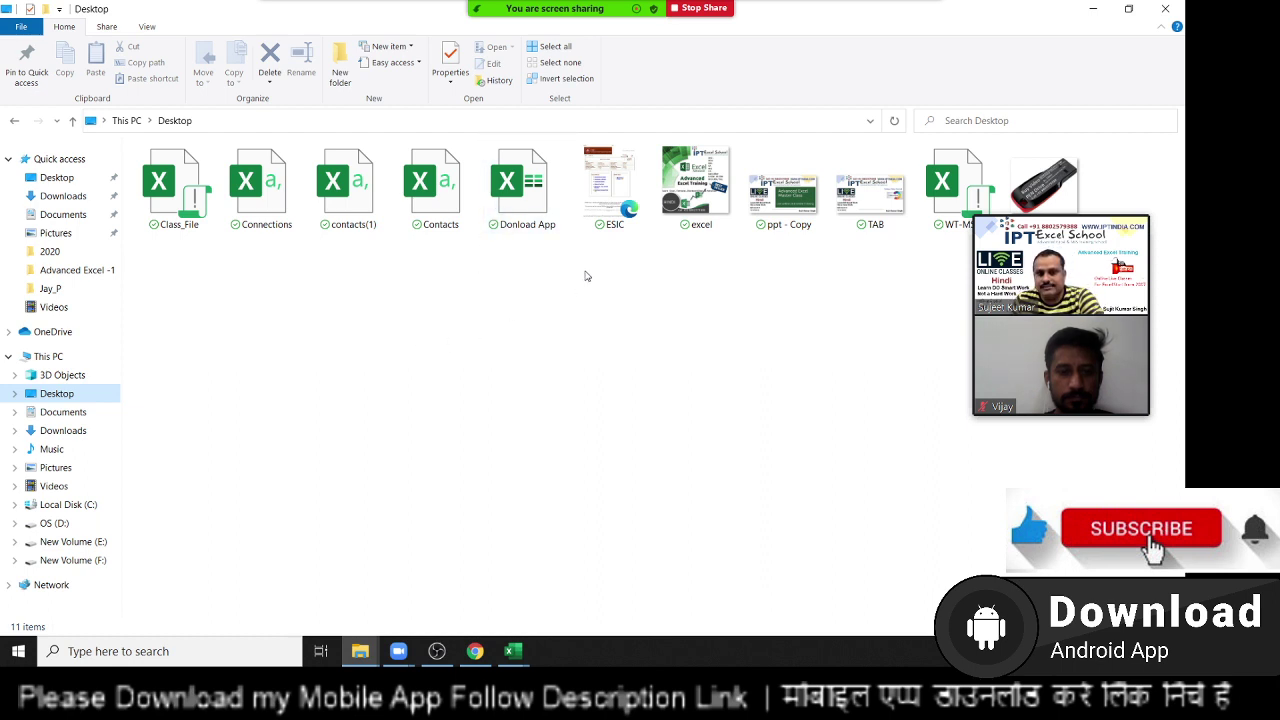
left_click_drag(580, 260, 515, 228)
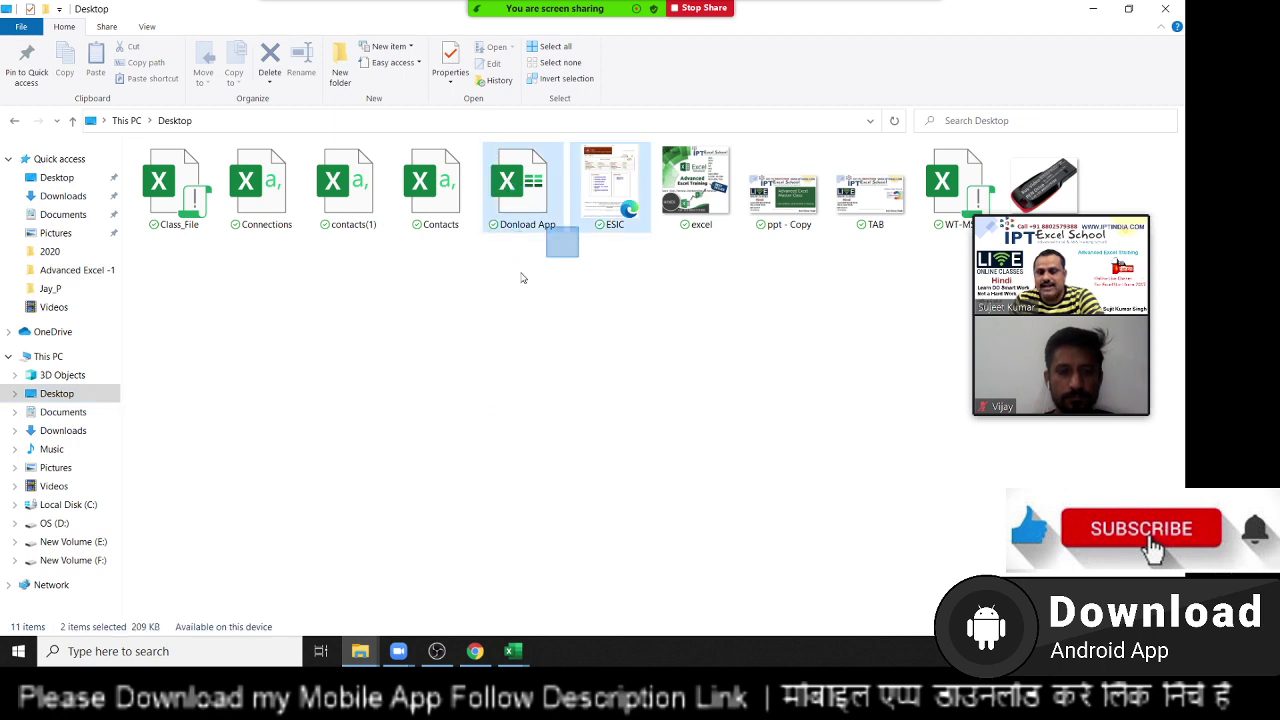
mouse_move(515, 228)
left_mouse_down()
mouse_move(536, 249)
mouse_move(522, 234)
left_mouse_up()
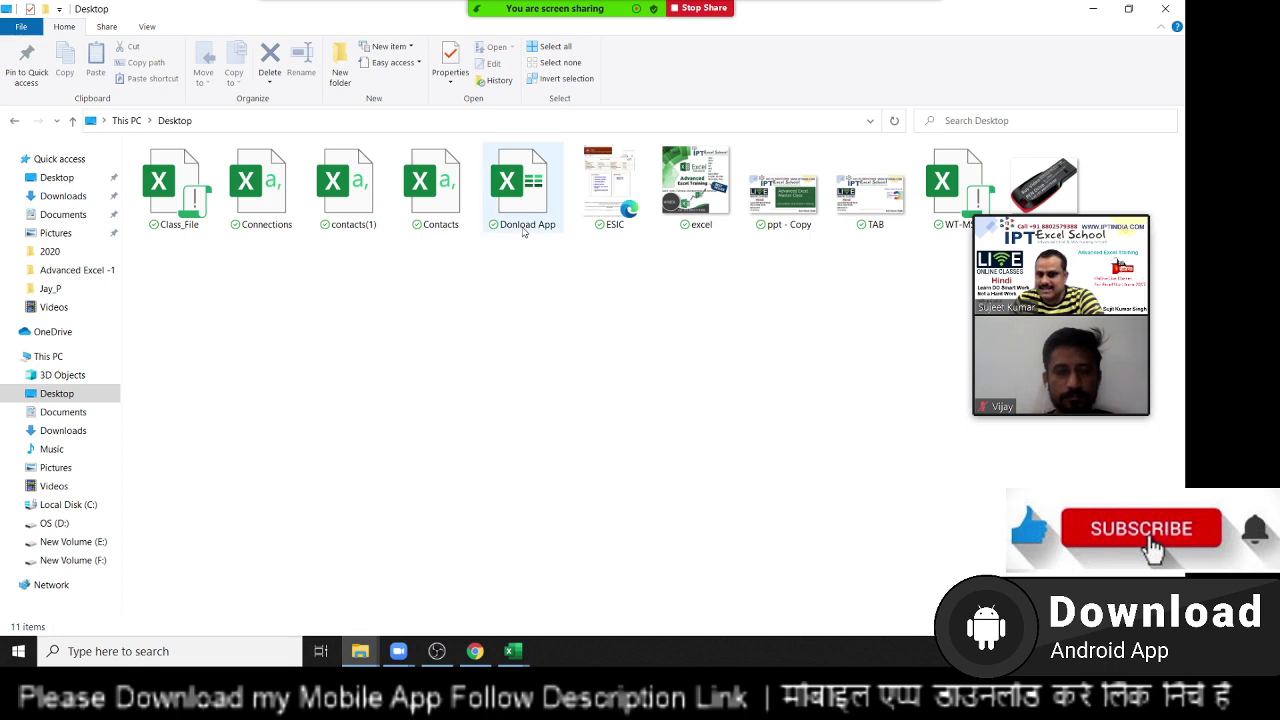
mouse_move(522, 234)
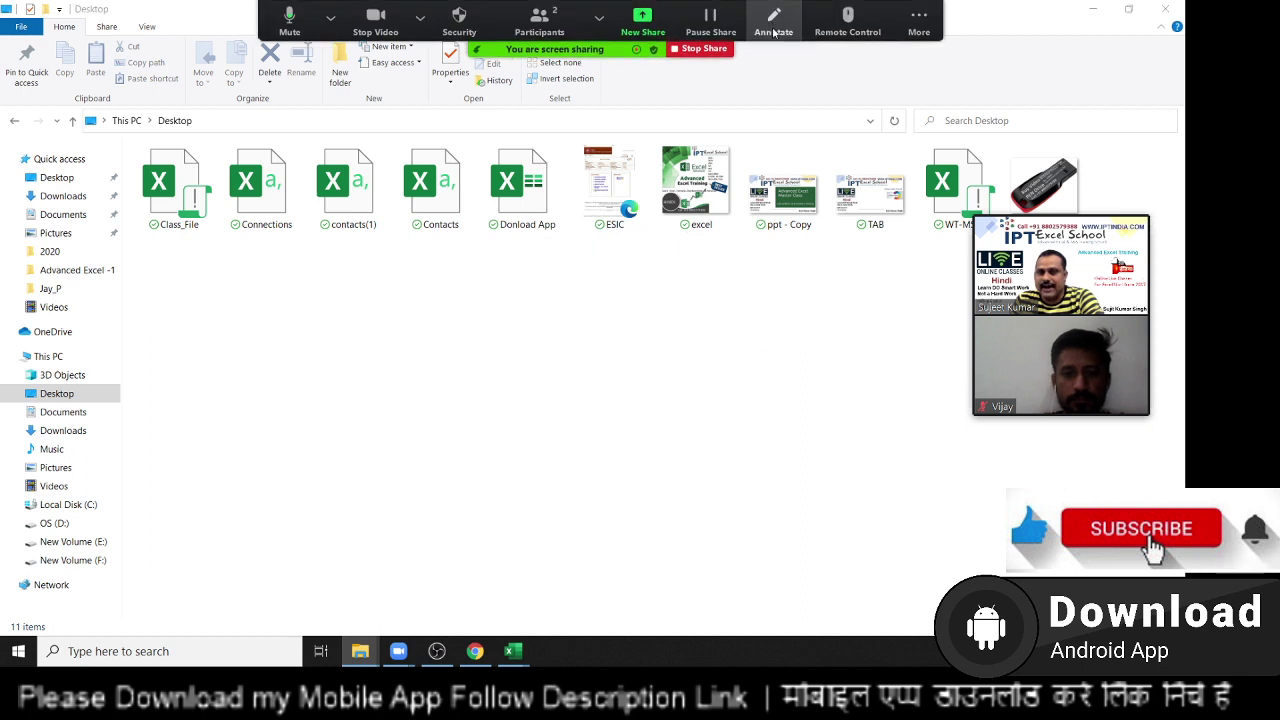
Step: Handwrite XLSX below the Desktop files and circle the Donload App workbook
left_click(773, 33)
mouse_move(495, 349)
left_mouse_down()
mouse_move(530, 369)
mouse_move(507, 385)
left_mouse_up()
left_click_drag(536, 332, 552, 376)
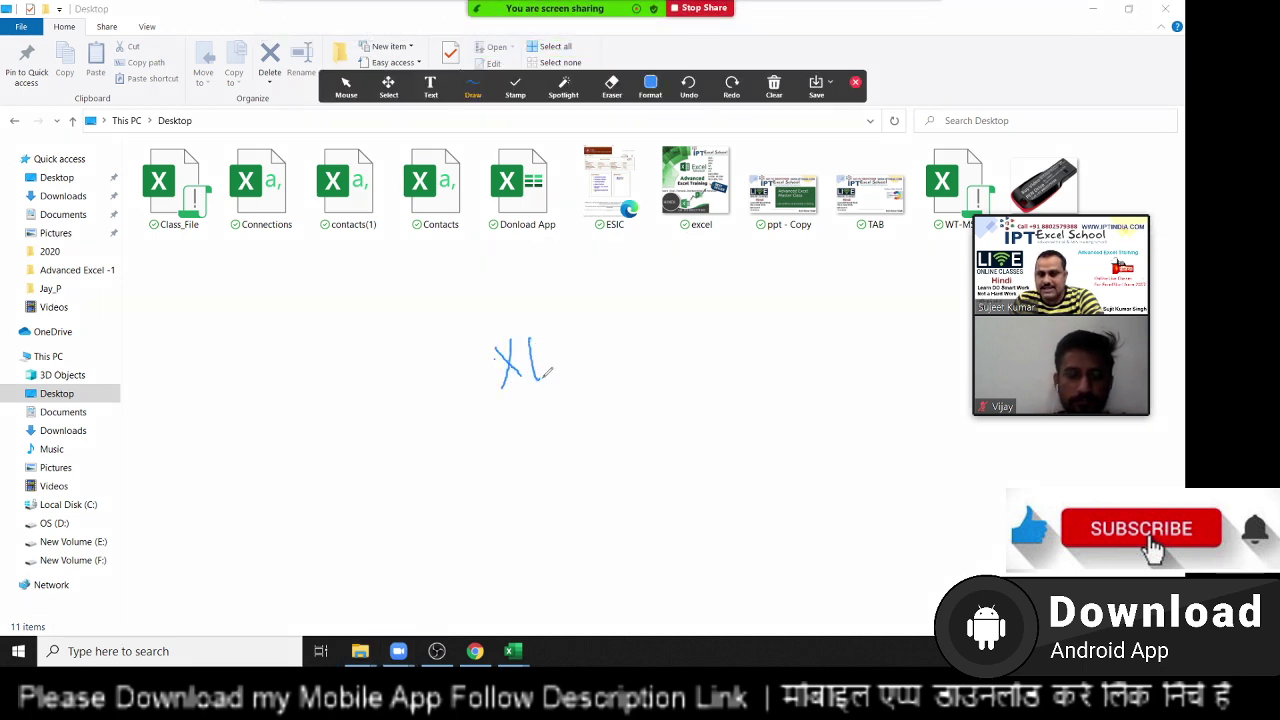
mouse_move(566, 332)
left_mouse_down()
mouse_move(590, 356)
mouse_move(606, 346)
mouse_move(592, 364)
left_mouse_up()
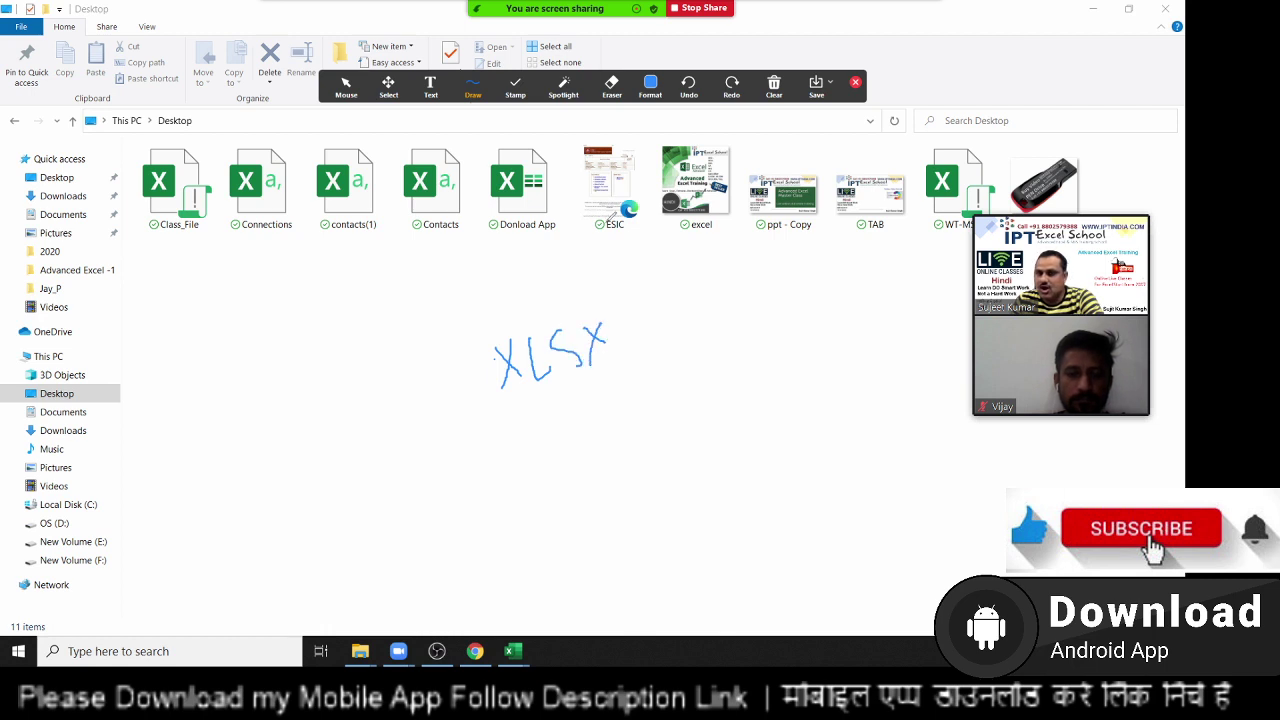
left_click_drag(509, 134, 515, 133)
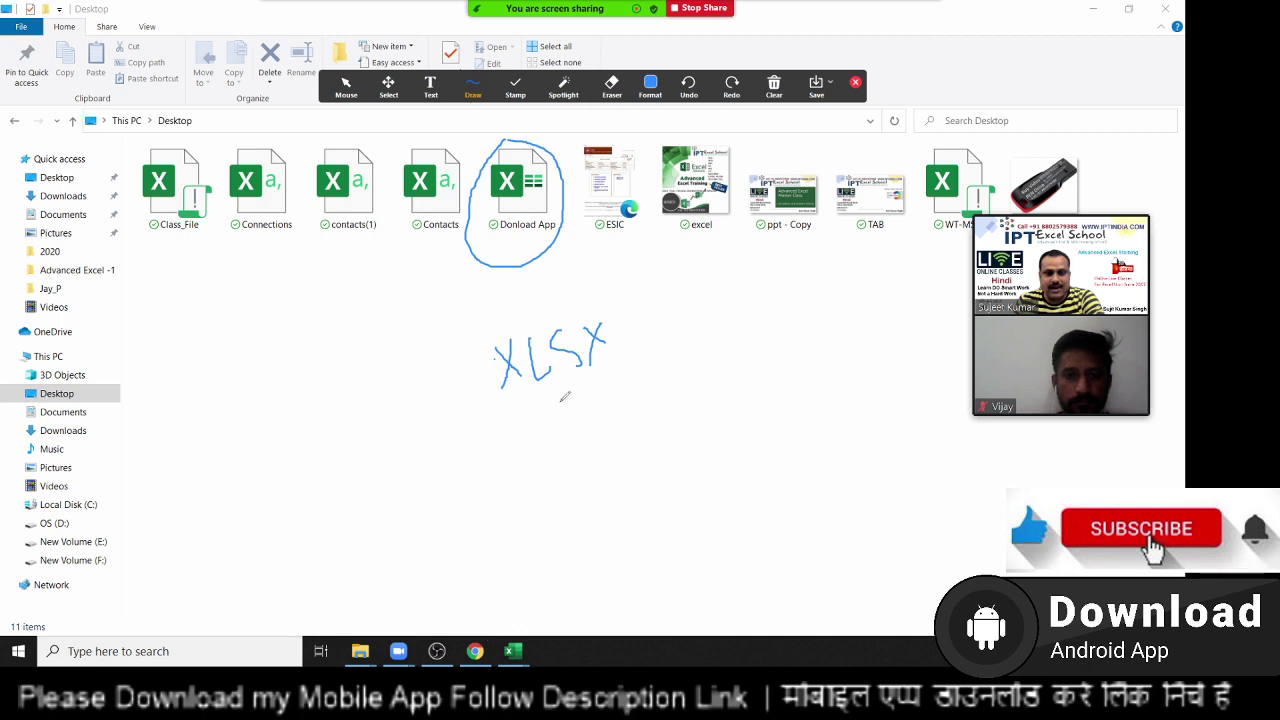
Step: Write XLSM beneath XLSX and circle the Class_File workbook
left_click_drag(486, 411, 522, 455)
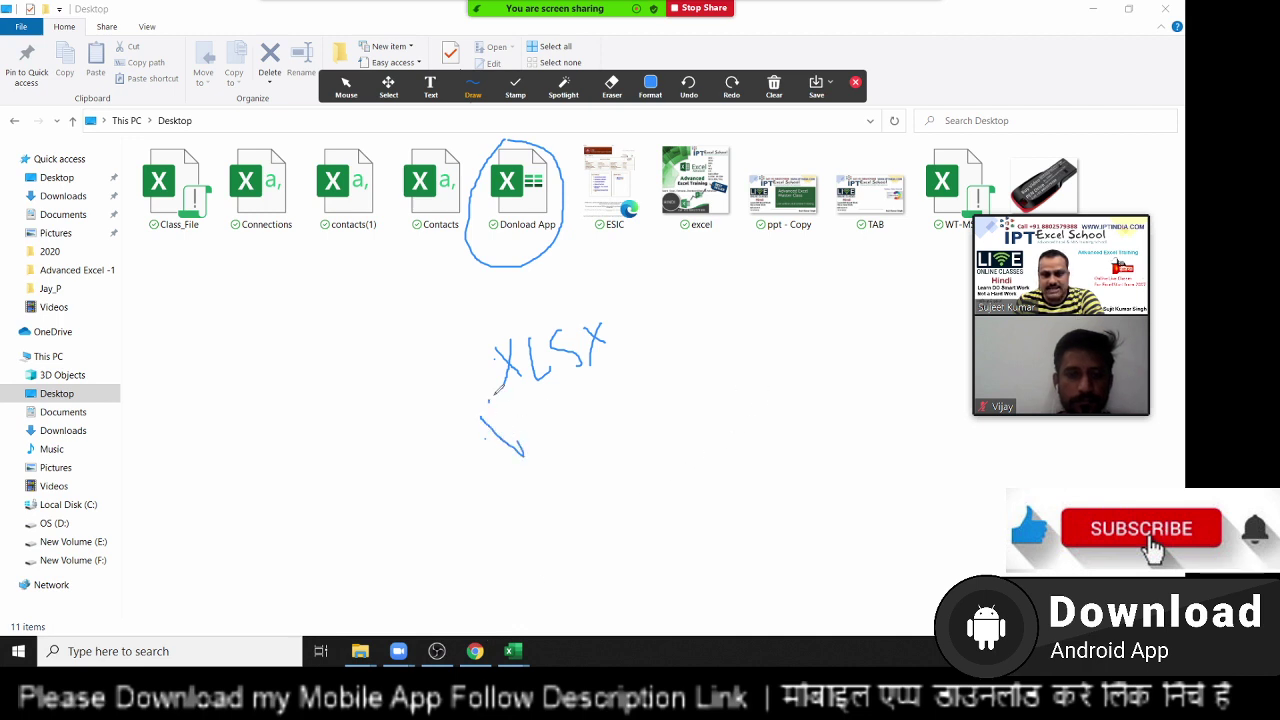
left_click_drag(508, 392, 505, 463)
left_click_drag(528, 396, 558, 438)
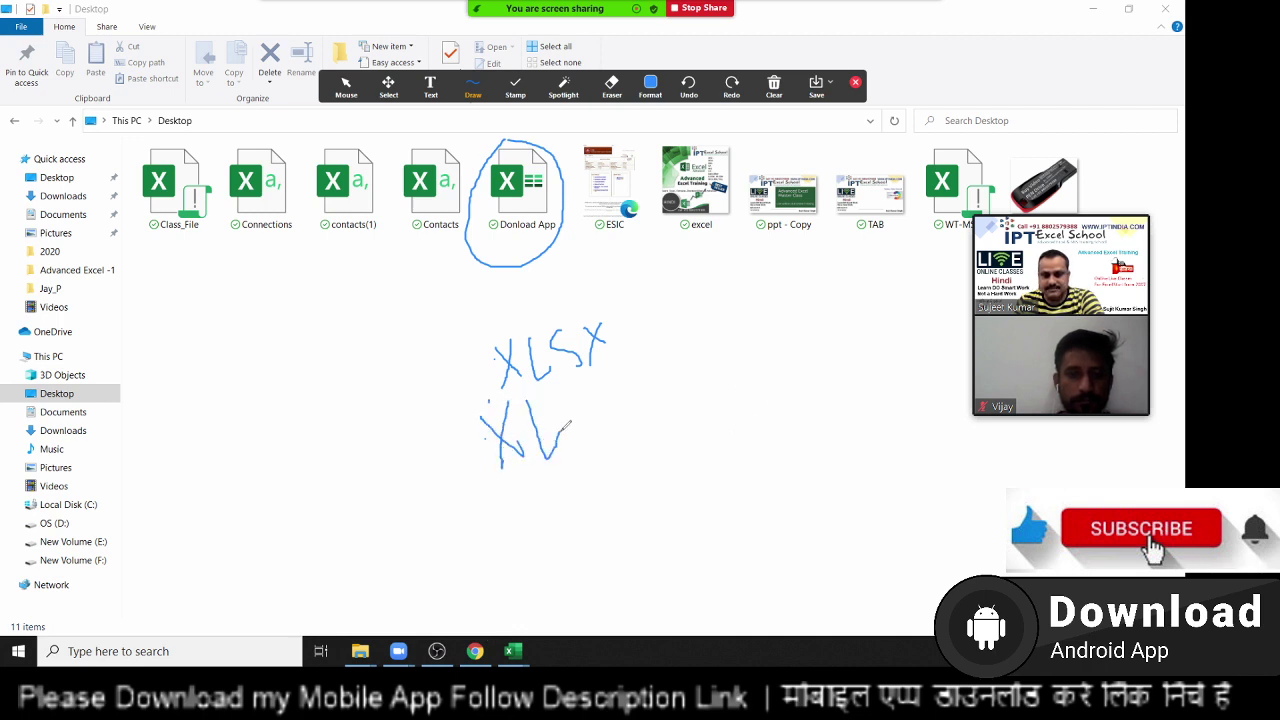
mouse_move(566, 390)
left_mouse_down()
mouse_move(556, 414)
mouse_move(574, 431)
left_mouse_up()
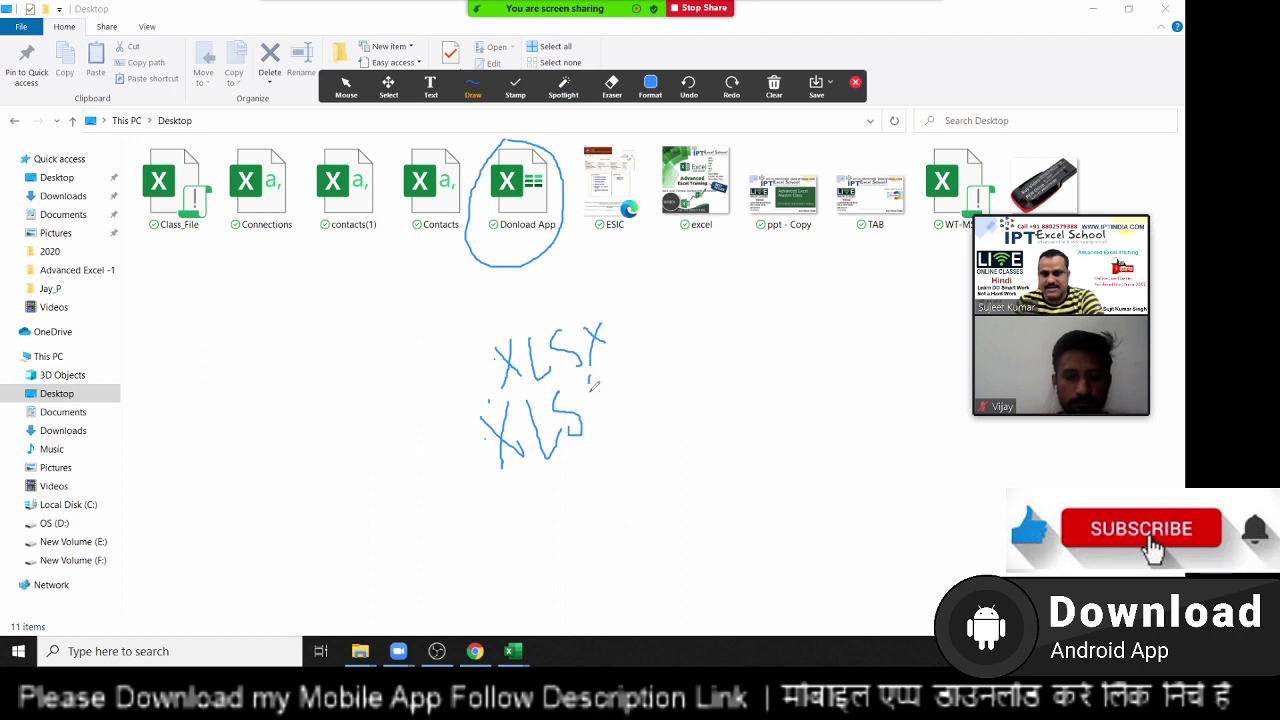
mouse_move(602, 367)
left_mouse_down()
mouse_move(590, 414)
mouse_move(613, 358)
mouse_move(625, 418)
left_mouse_up()
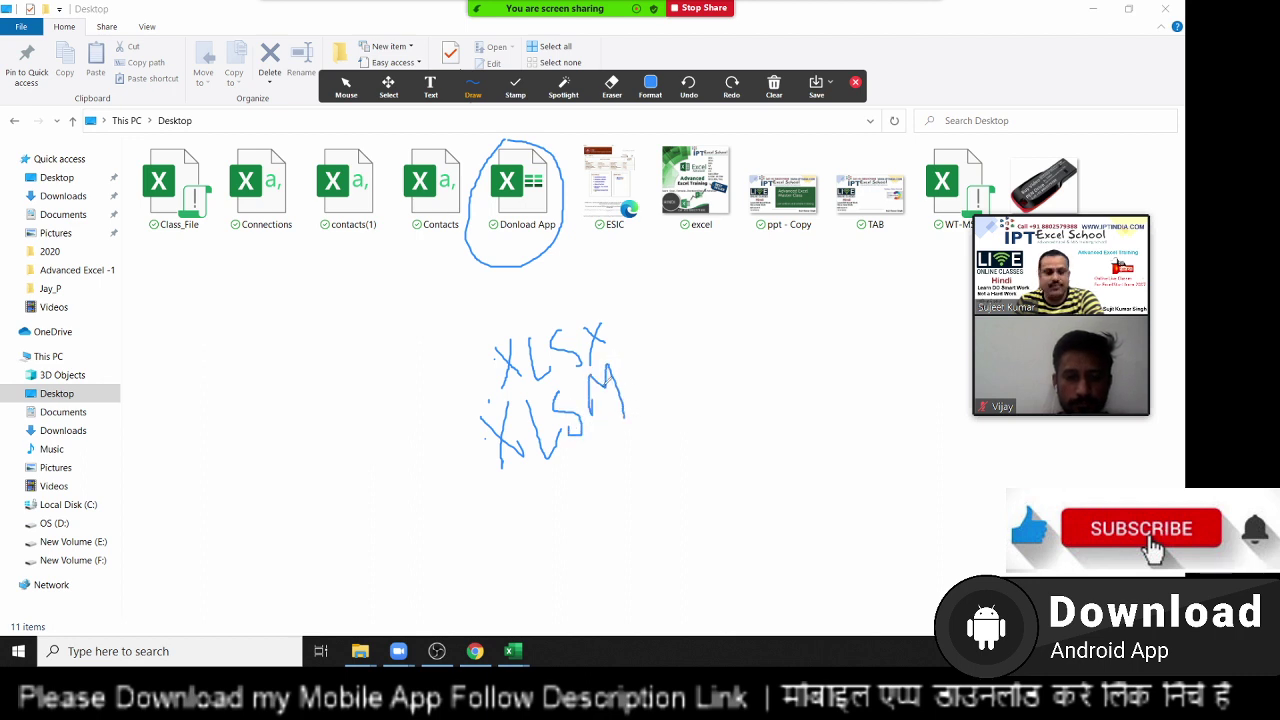
left_click_drag(152, 139, 158, 138)
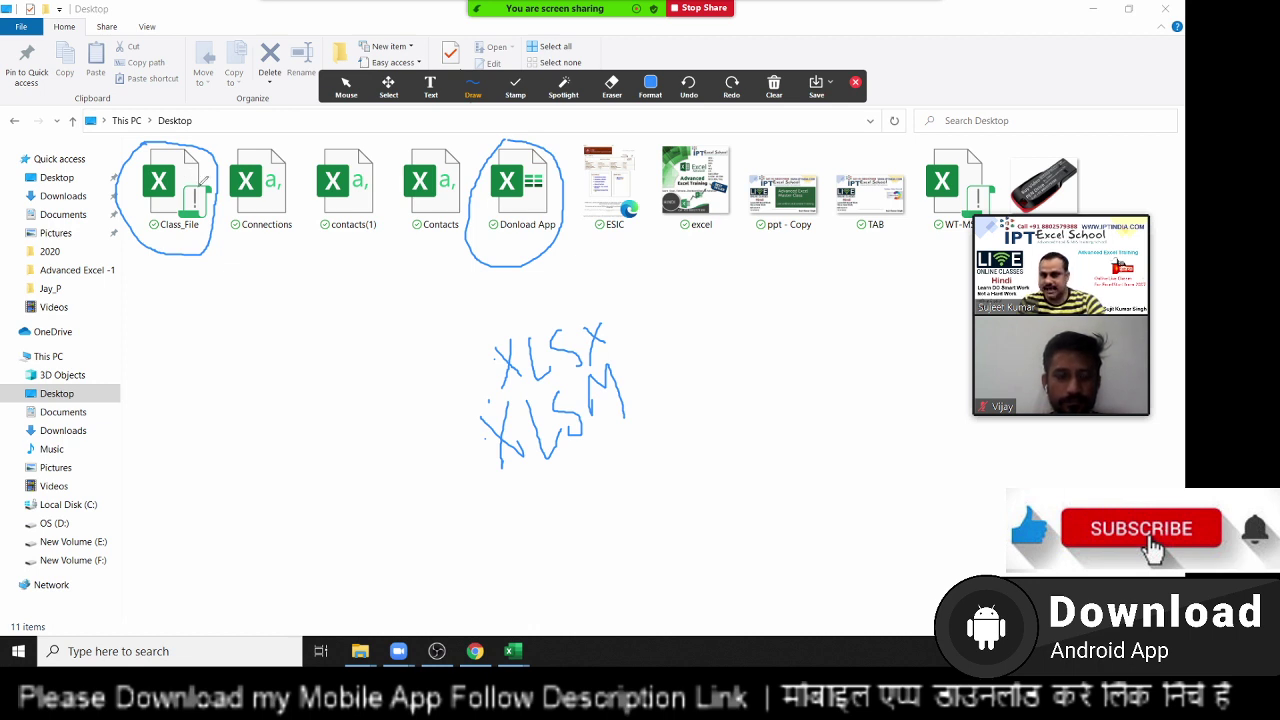
Step: Handwrite and underline XLS beneath the XLSX and XLSM notes
left_click(516, 506)
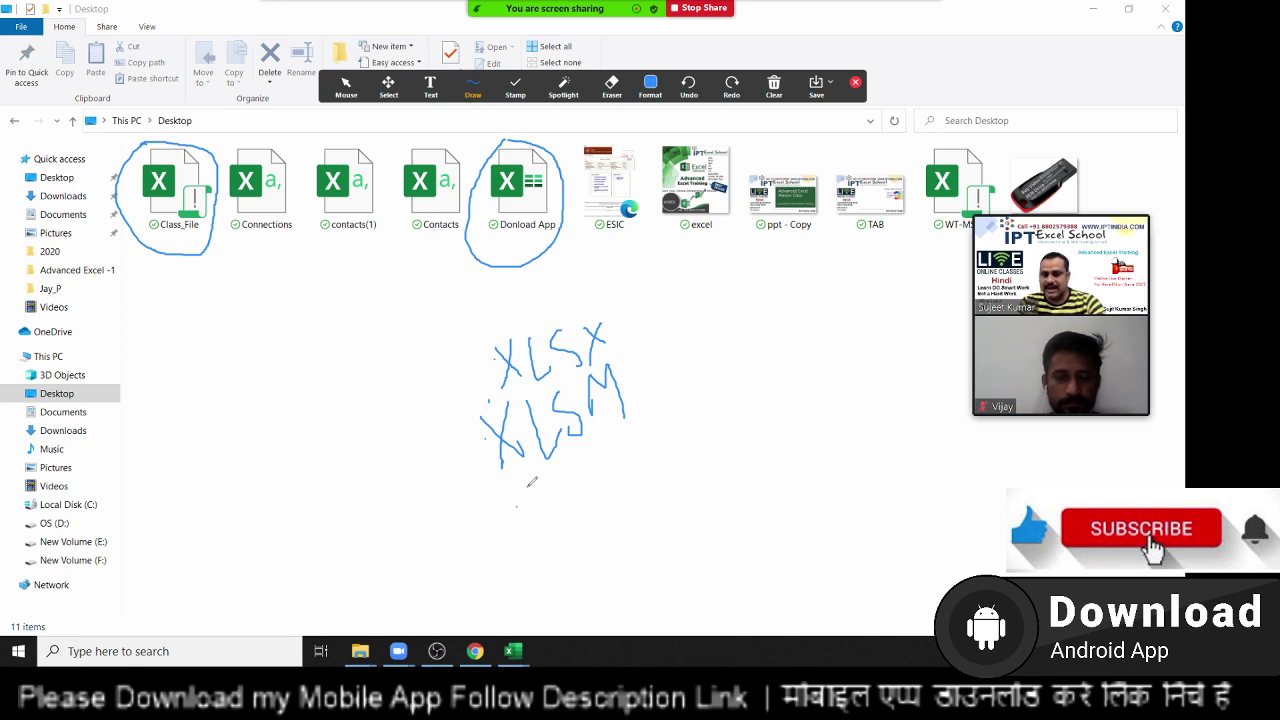
left_click_drag(526, 486, 560, 516)
mouse_move(552, 466)
left_mouse_down()
mouse_move(541, 534)
mouse_move(590, 507)
left_mouse_up()
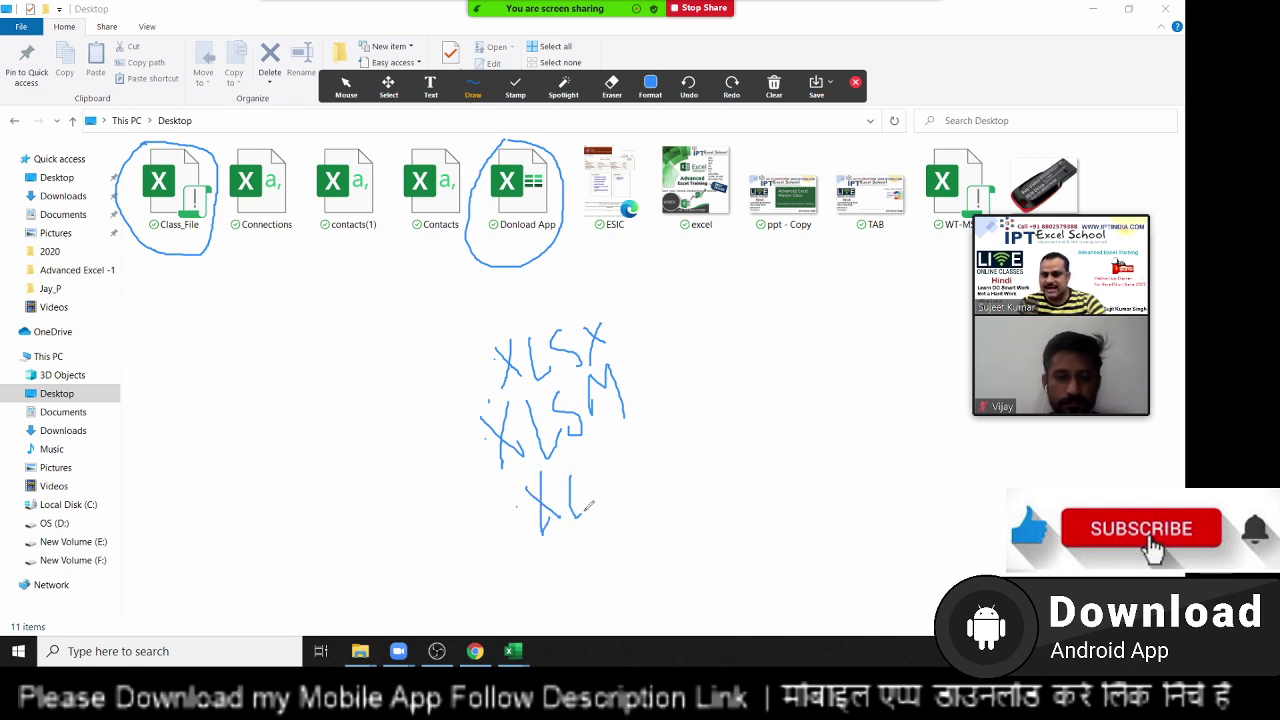
left_click_drag(600, 458, 573, 516)
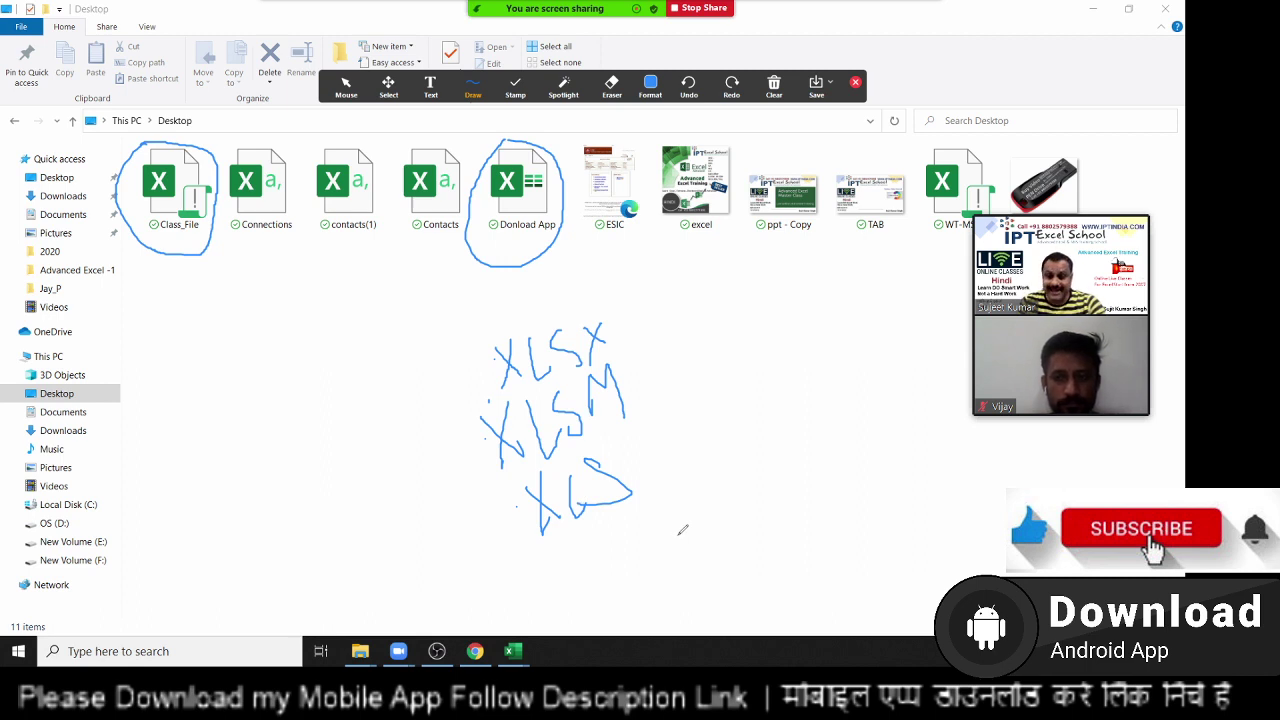
left_click_drag(547, 547, 652, 515)
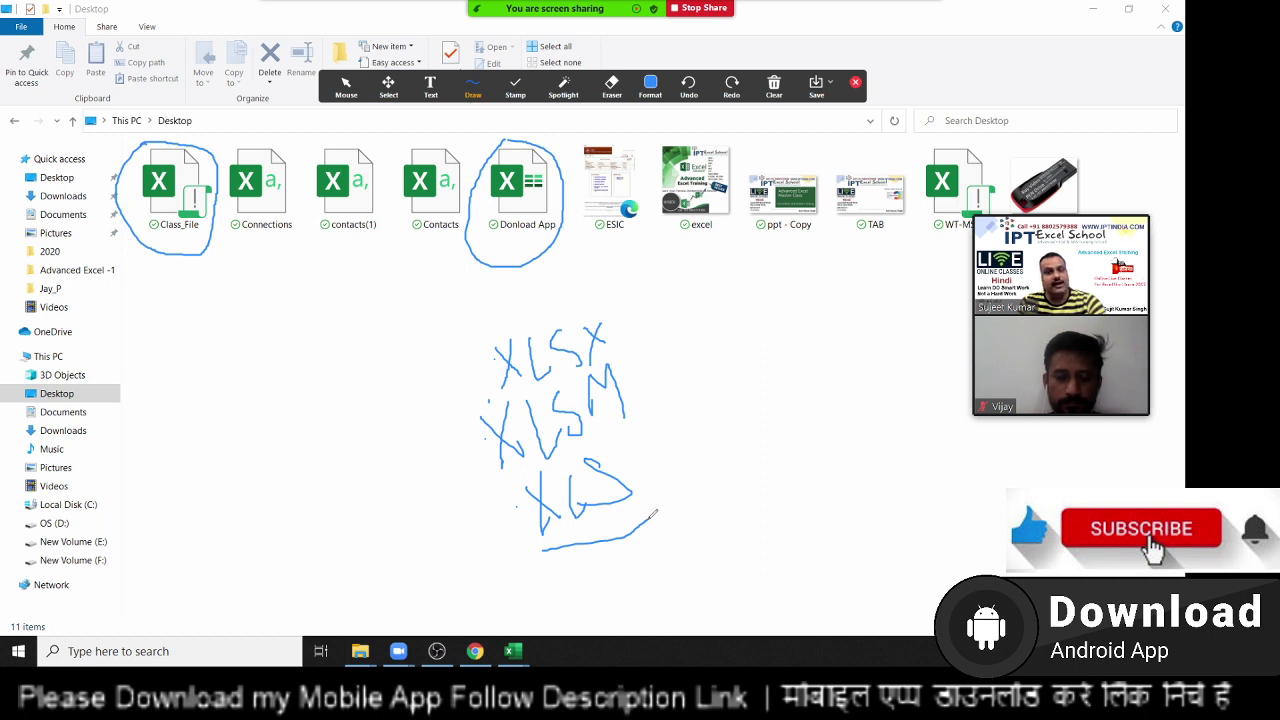
left_click_drag(642, 374, 676, 357)
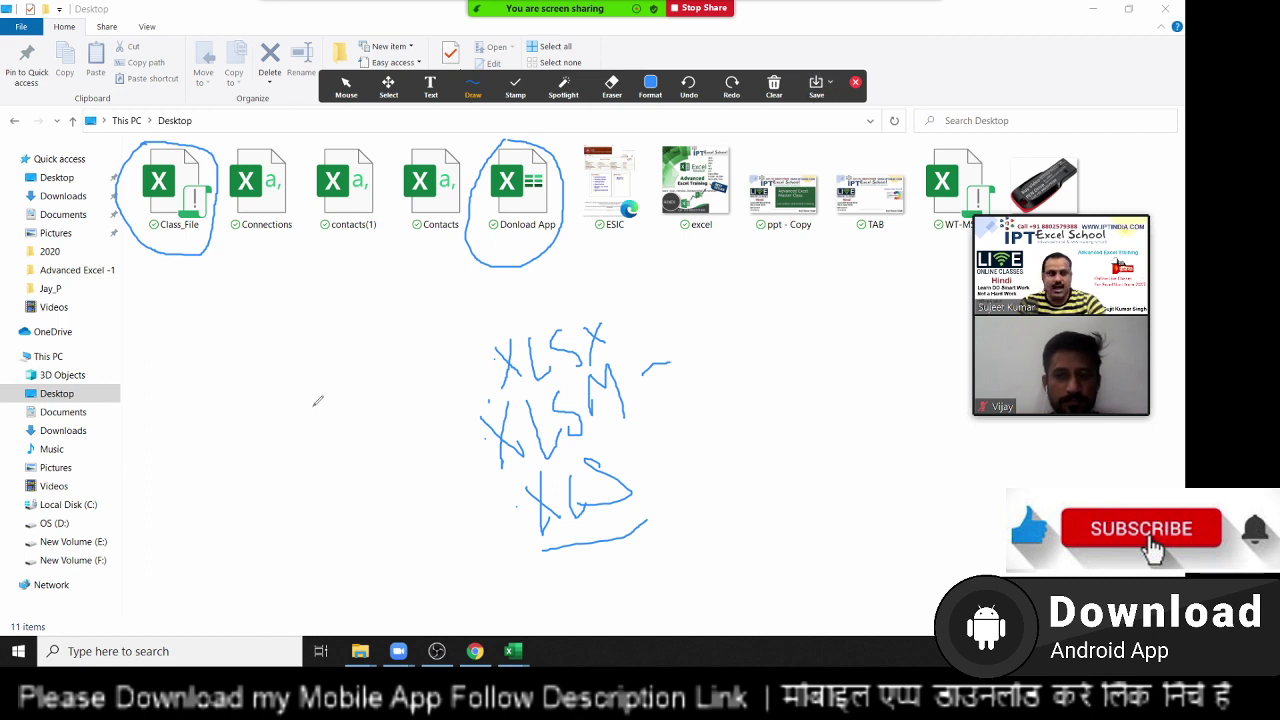
Step: Clear all your Zoom drawings and exit annotation mode
left_click(856, 84)
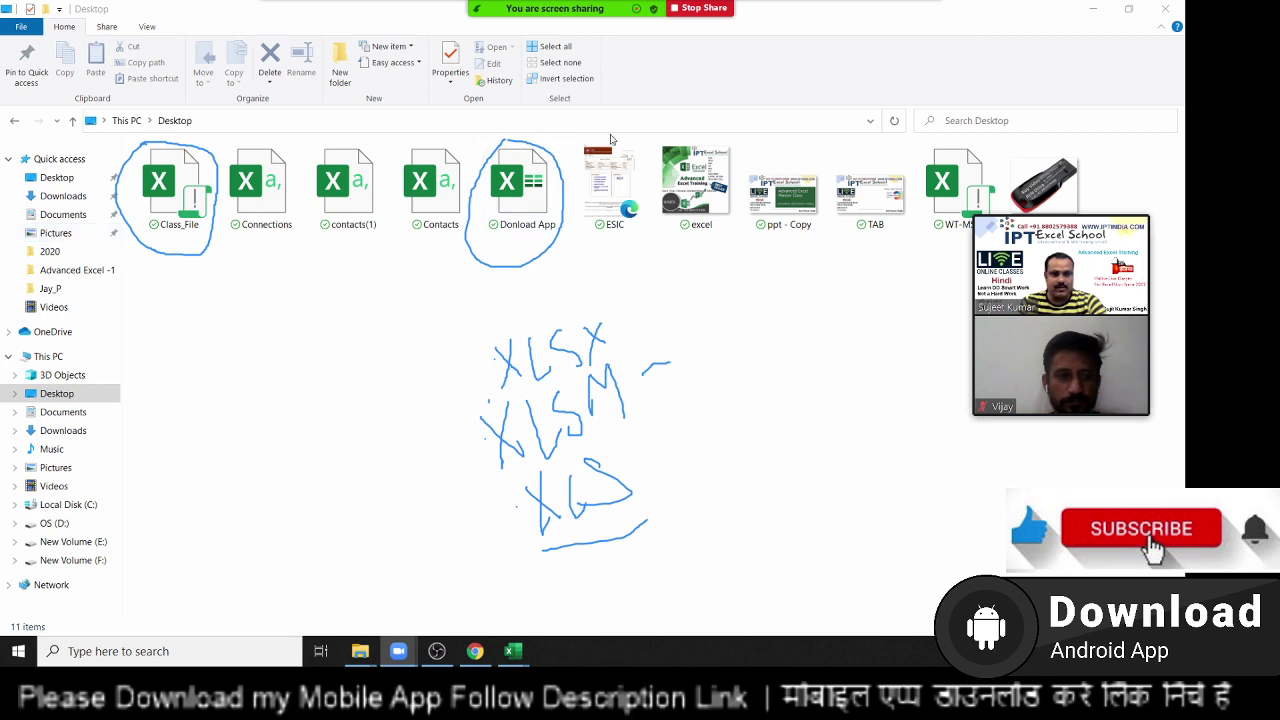
mouse_move(654, 18)
left_click(772, 24)
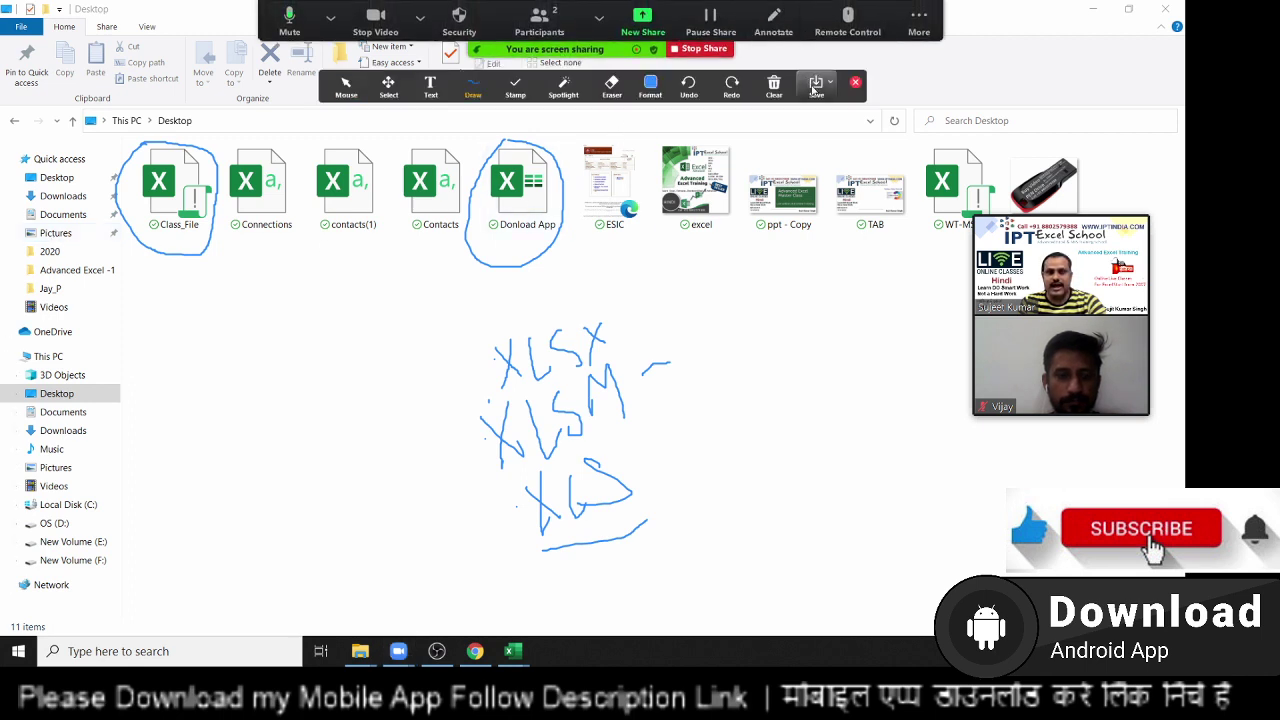
left_click(774, 86)
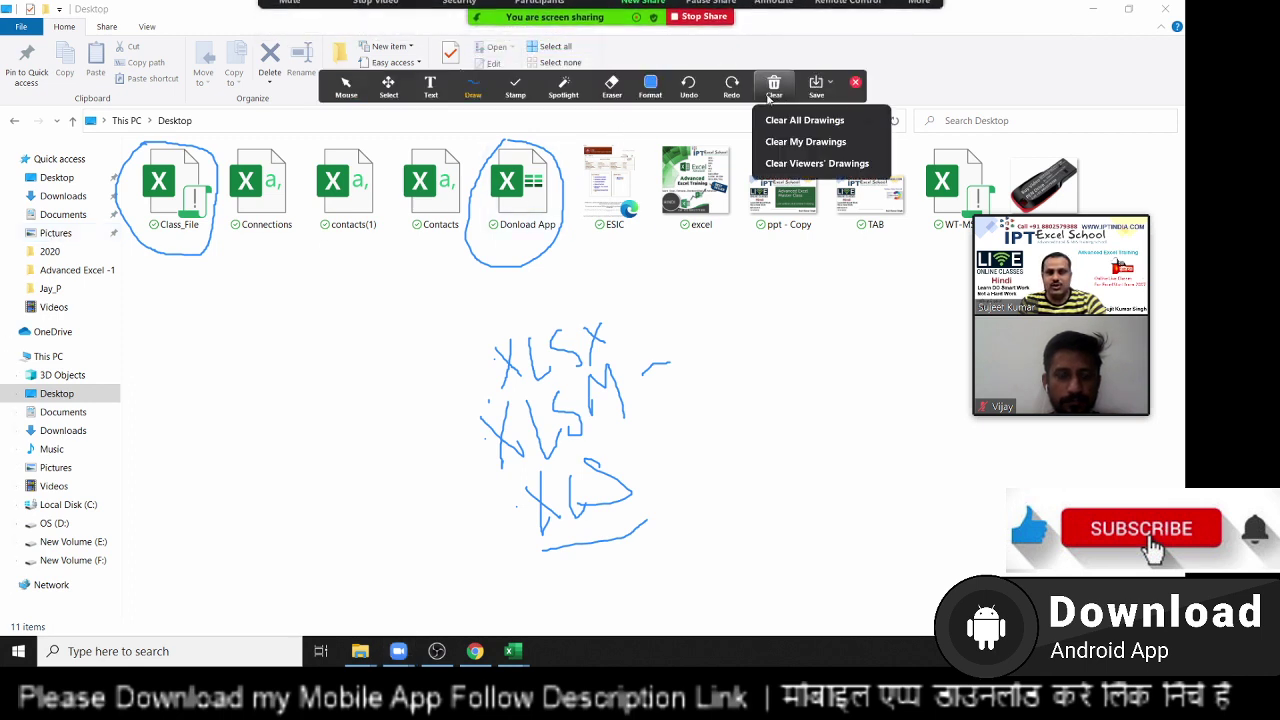
left_click(781, 142)
left_click(855, 83)
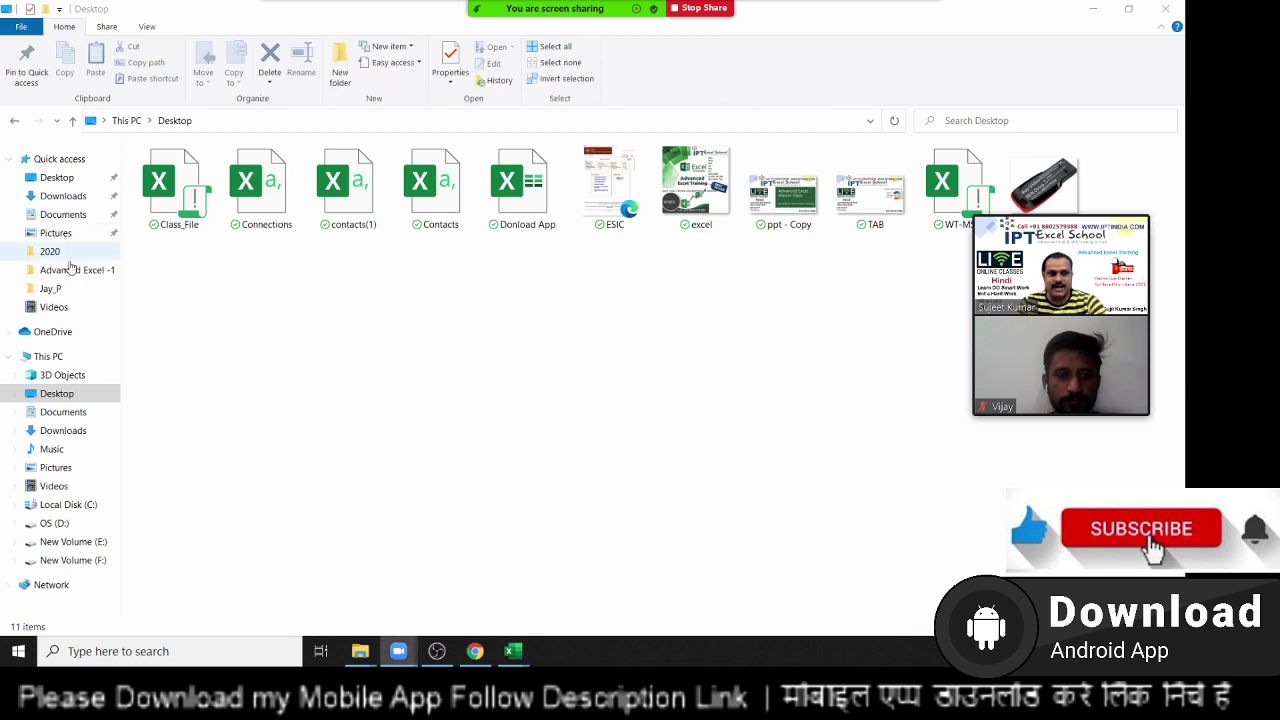
Step: Open the Documents folder and move the video-call window toward the centre
left_click(65, 414)
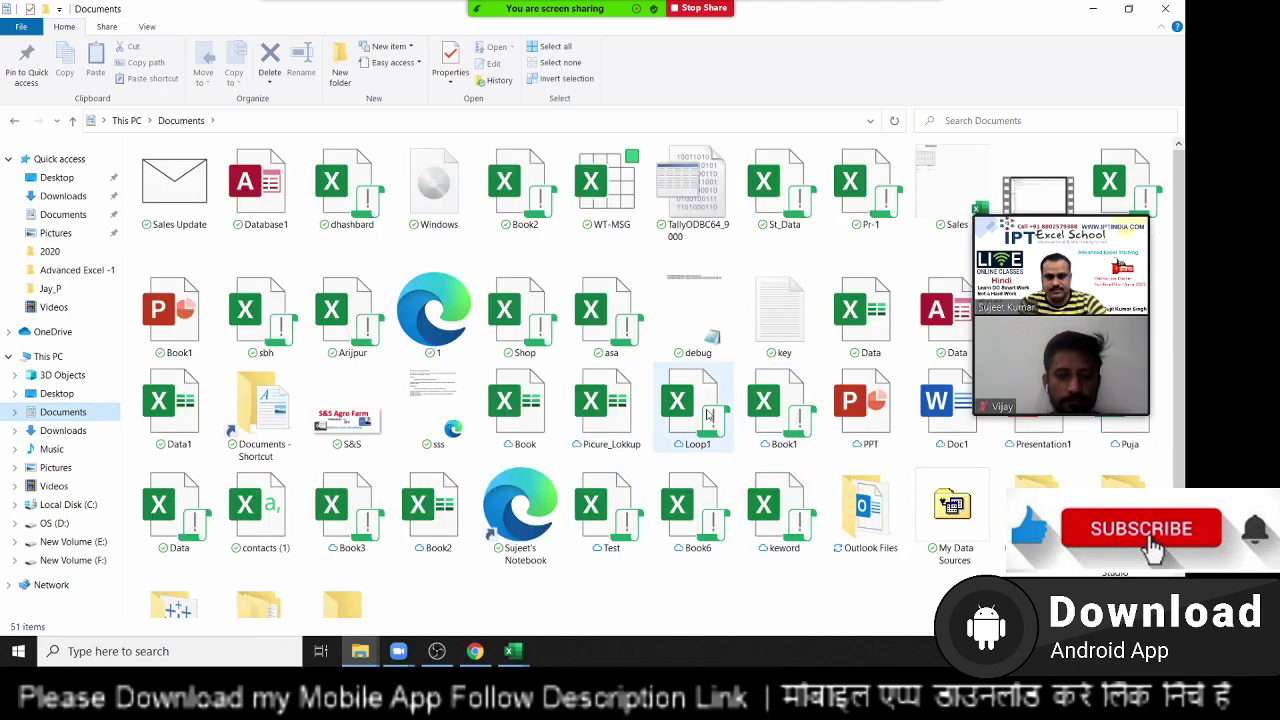
scroll(706, 414, "down", 1)
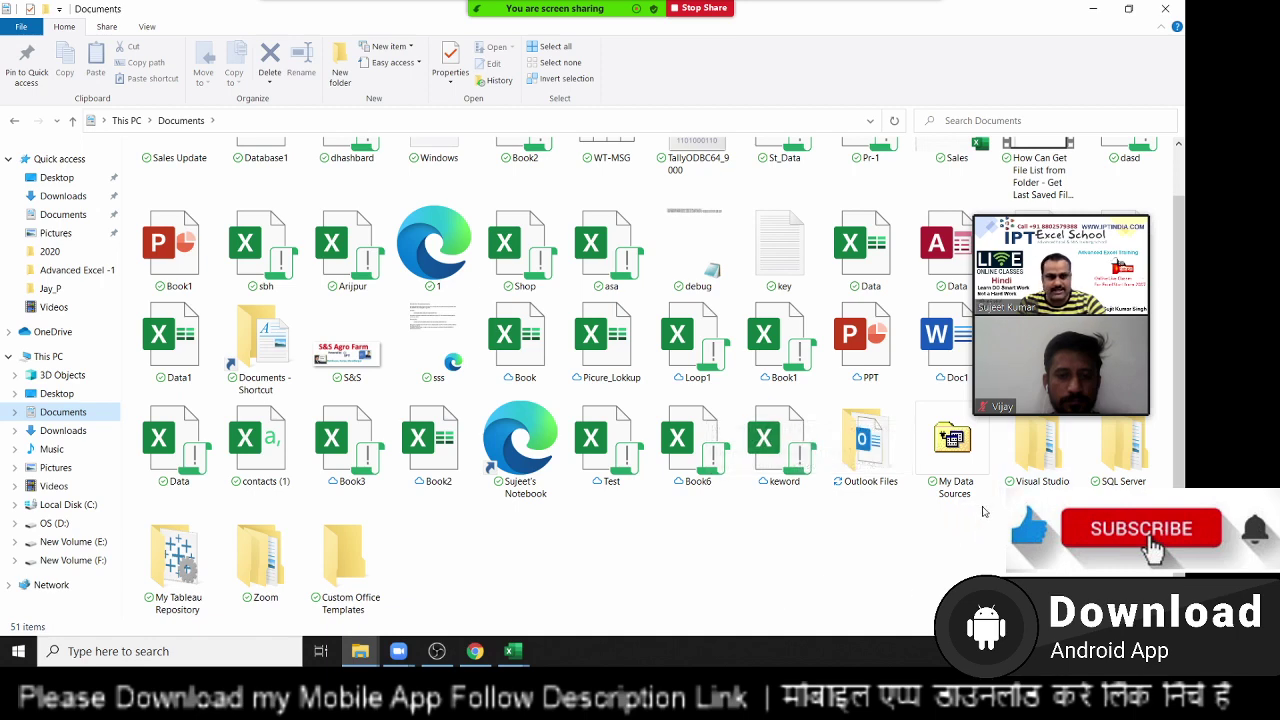
scroll(983, 512, "up", 1)
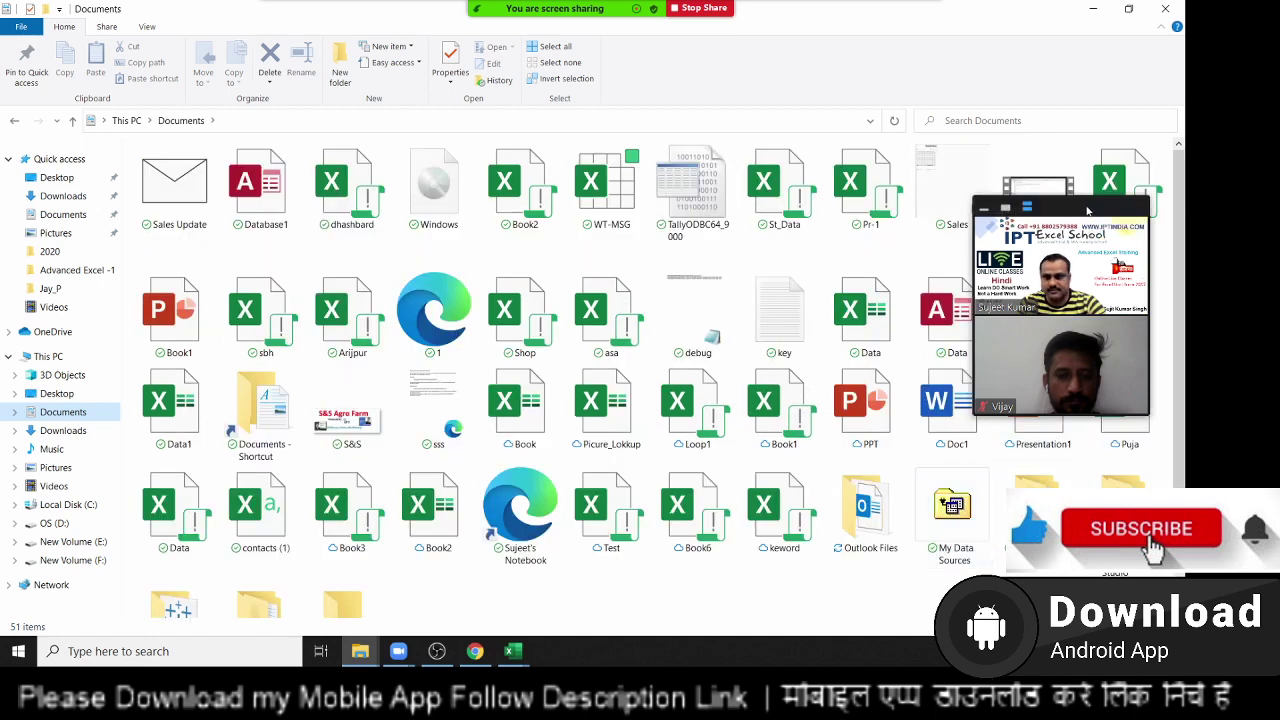
mouse_move(1087, 230)
left_mouse_down()
mouse_move(583, 260)
mouse_move(1002, 223)
left_mouse_up()
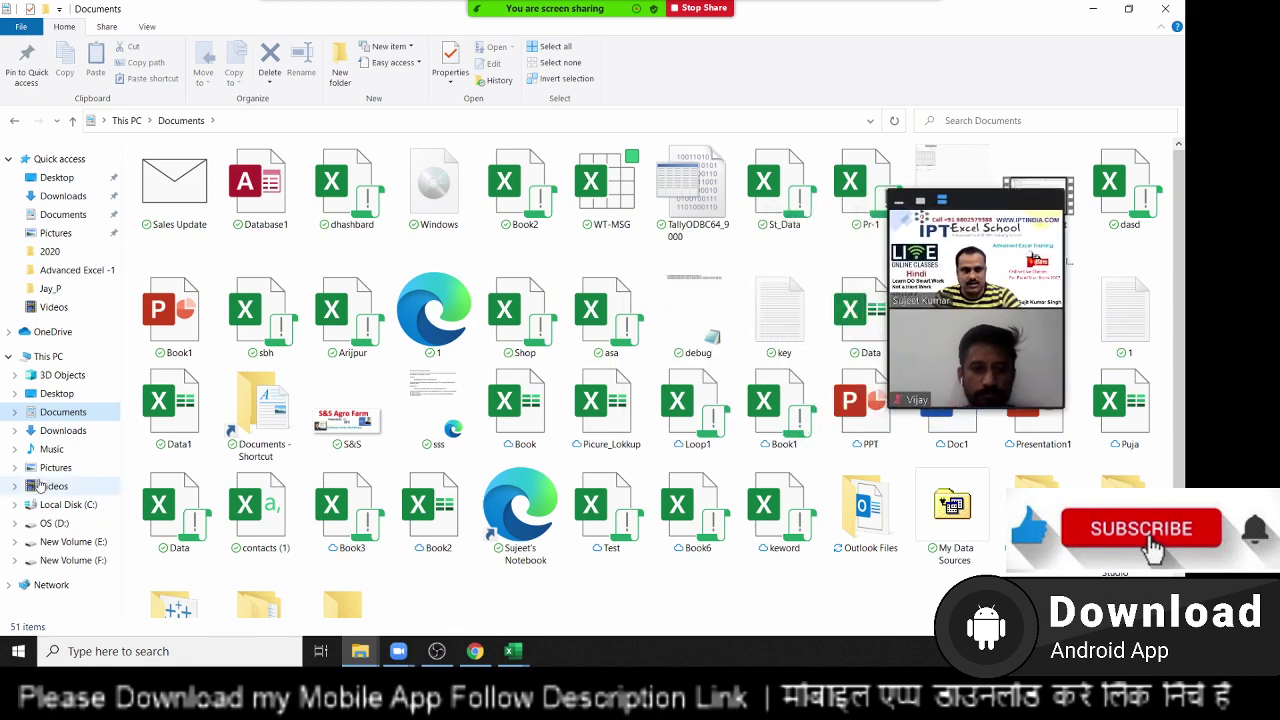
Step: Circle the WT-MSG workbook and write XLSM under Book2 with the Zoom pen
mouse_move(634, 10)
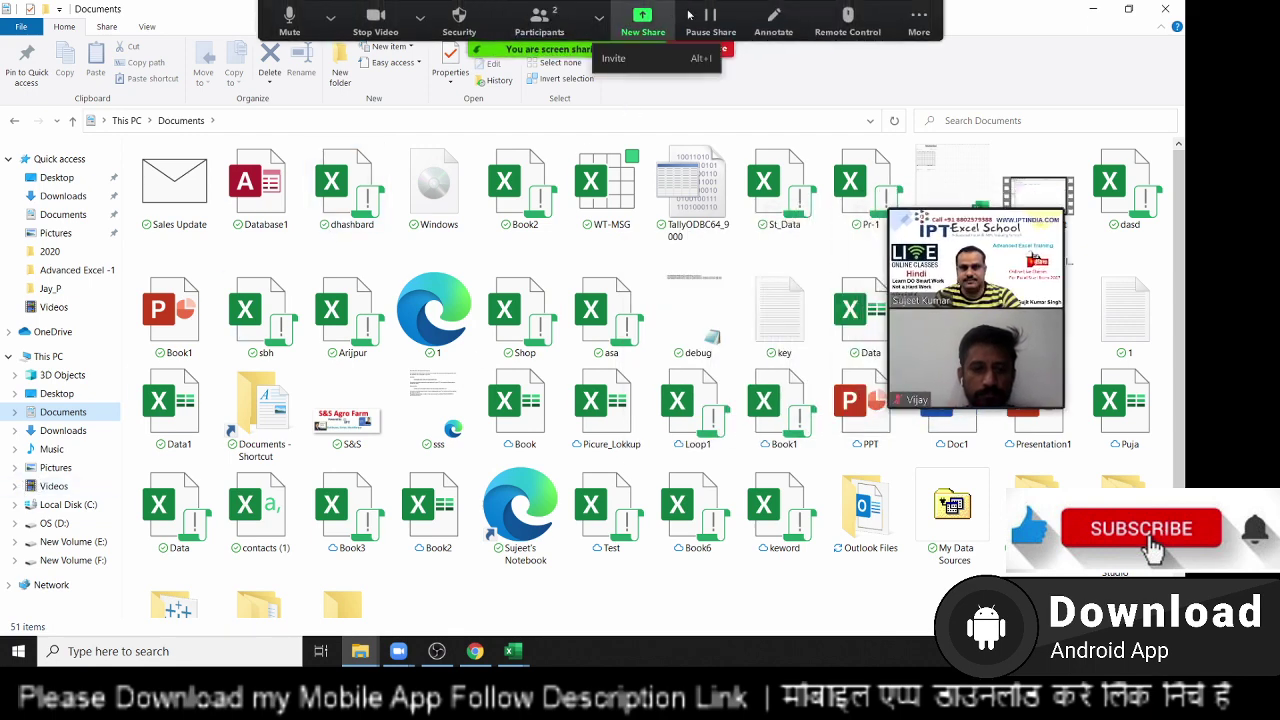
left_click(795, 12)
left_click(473, 88)
mouse_move(576, 138)
left_mouse_down()
mouse_move(597, 237)
mouse_move(580, 137)
left_mouse_up()
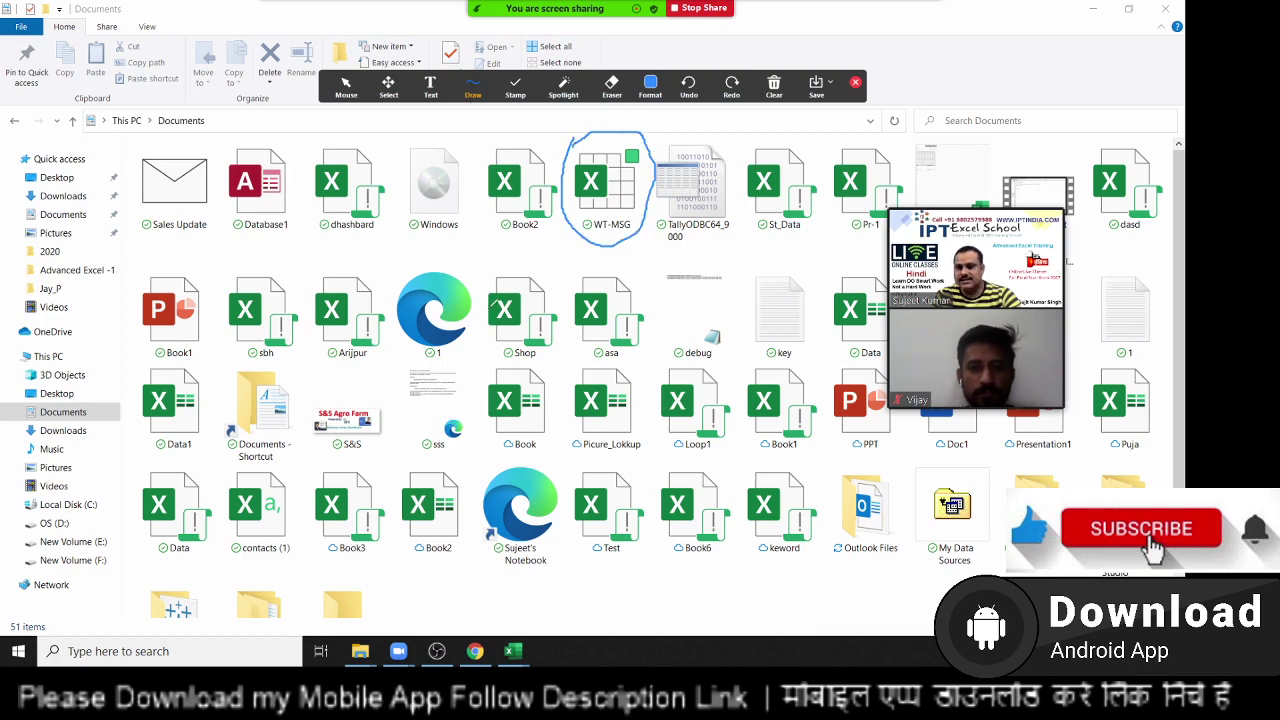
mouse_move(497, 252)
left_mouse_down()
mouse_move(505, 274)
mouse_move(546, 272)
left_mouse_up()
left_click_drag(544, 226, 590, 262)
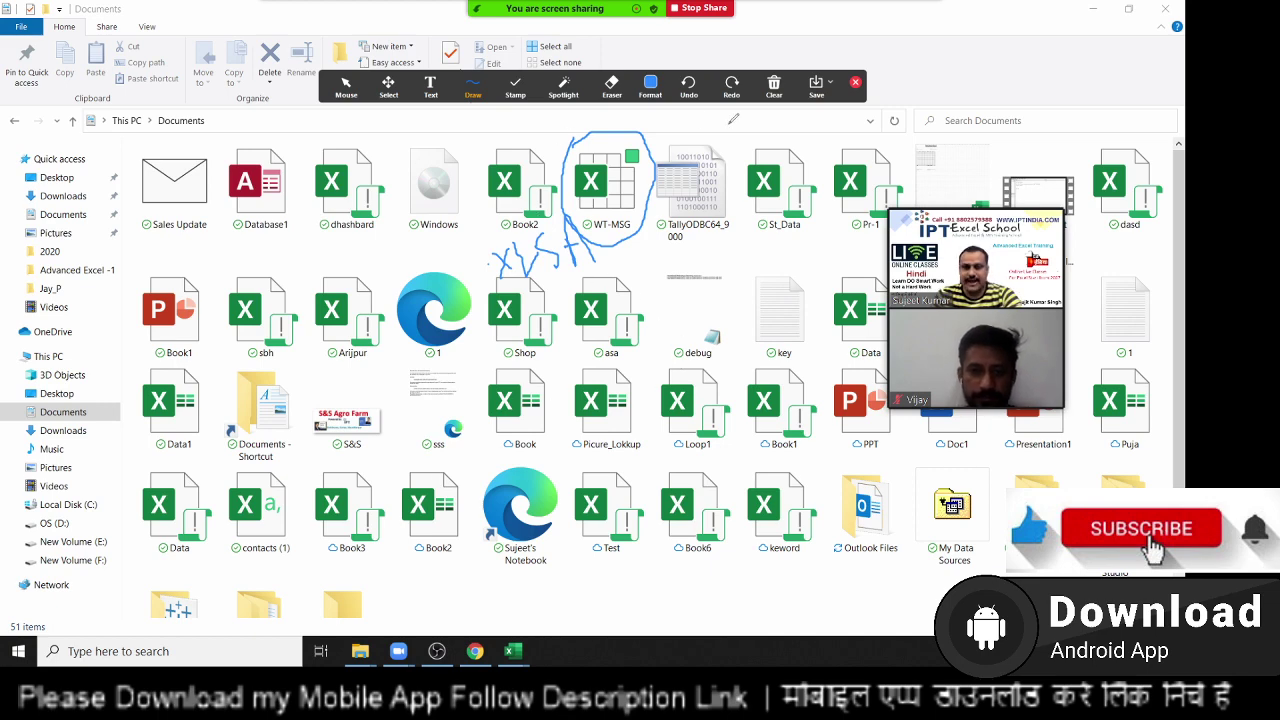
Step: Erase your drawings and leave annotation mode
mouse_move(789, 97)
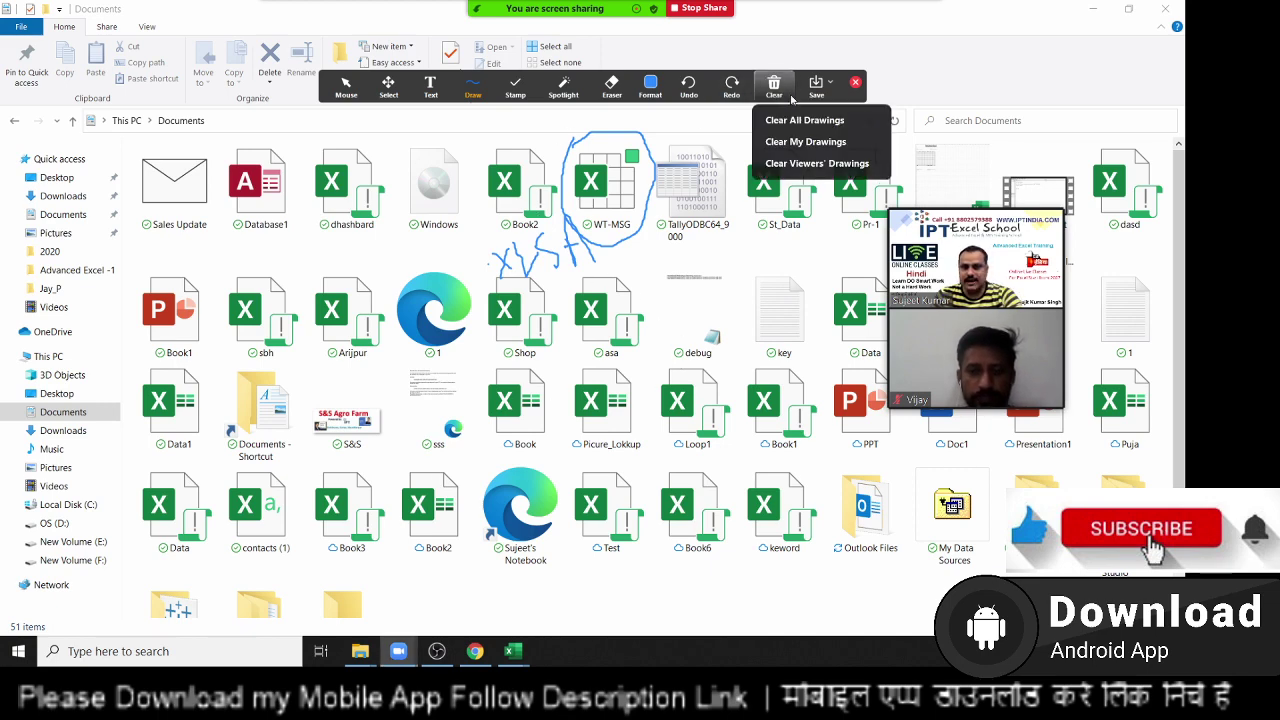
left_click(790, 145)
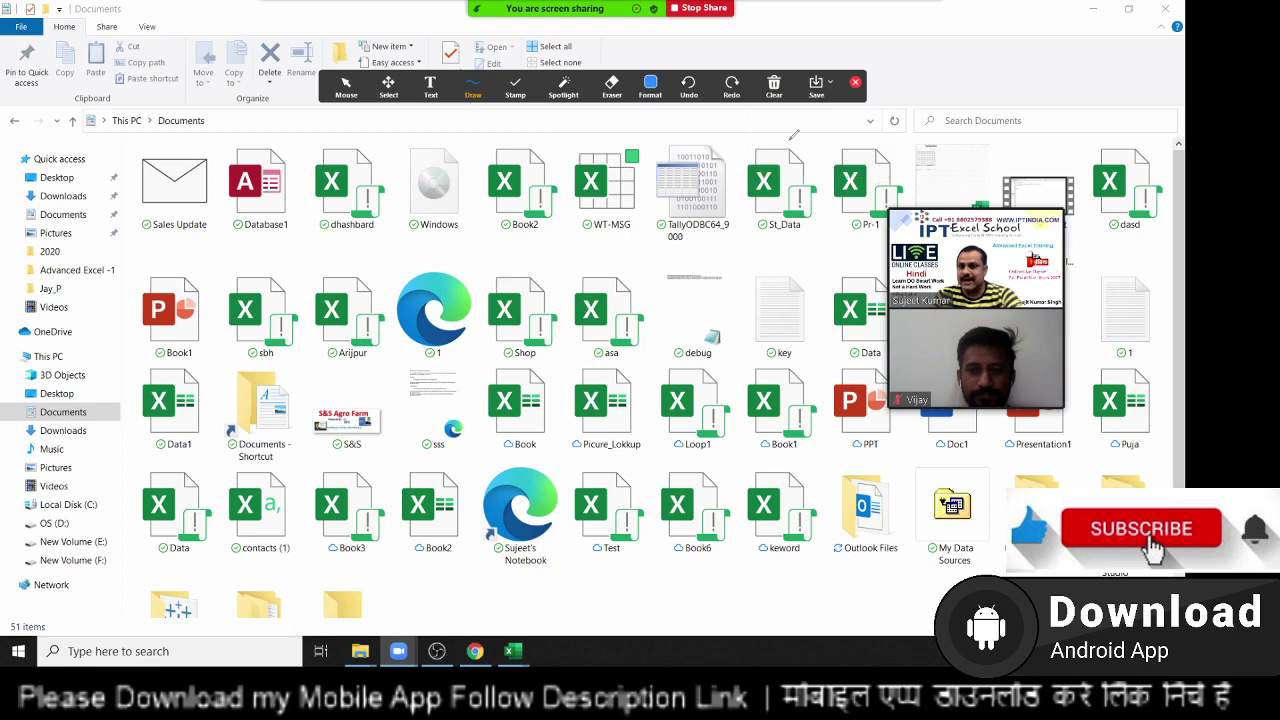
left_click(858, 86)
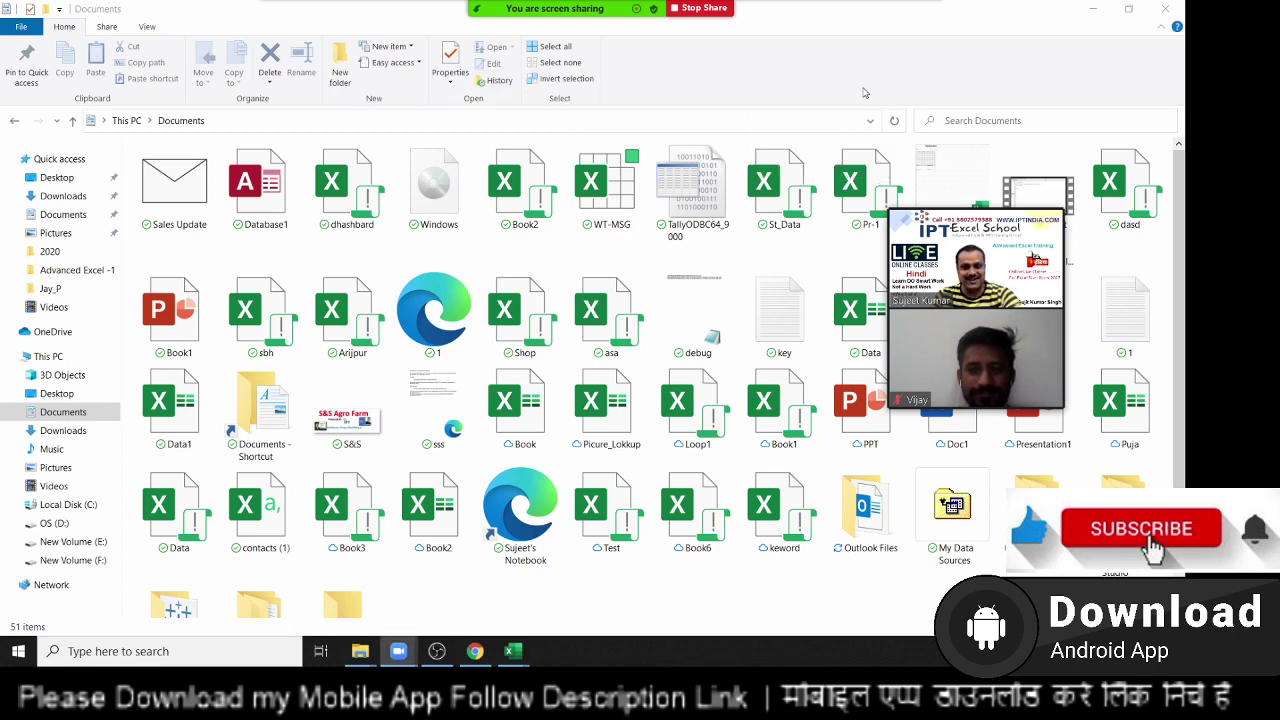
Step: Close the Documents window, move the video panel right, and return to the DataP workbook
left_click(1155, 6)
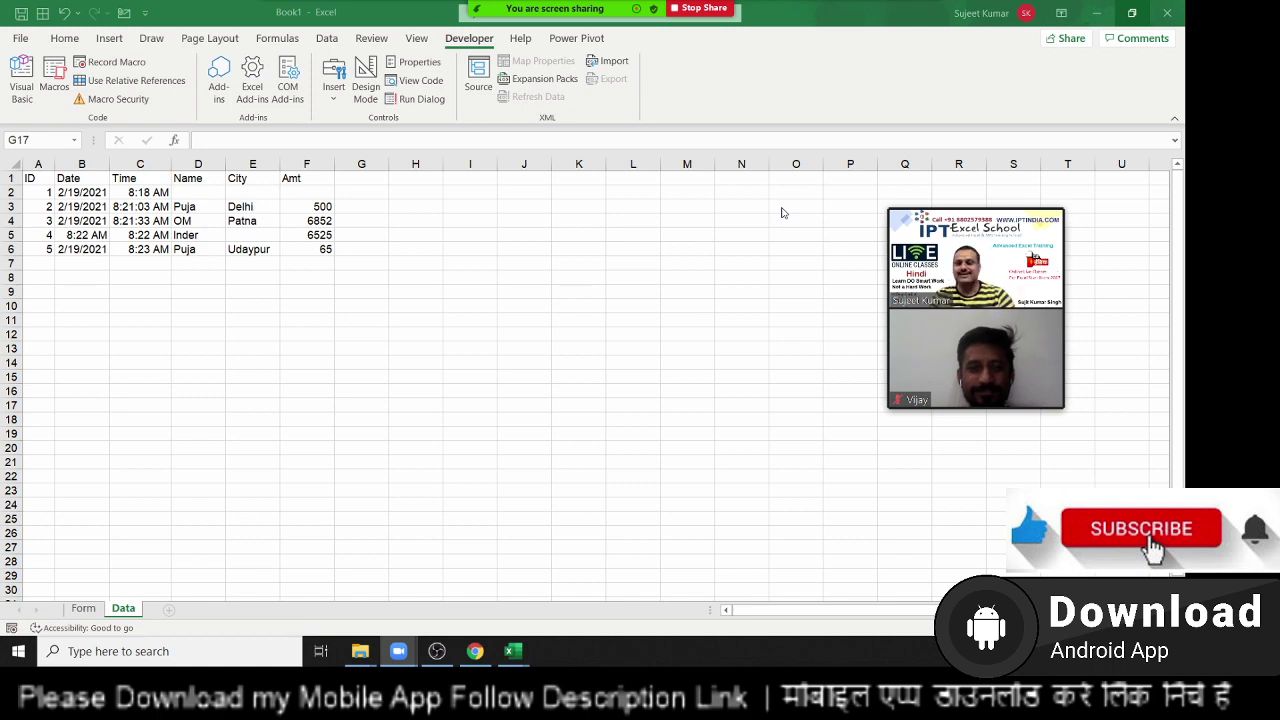
key("super+d")
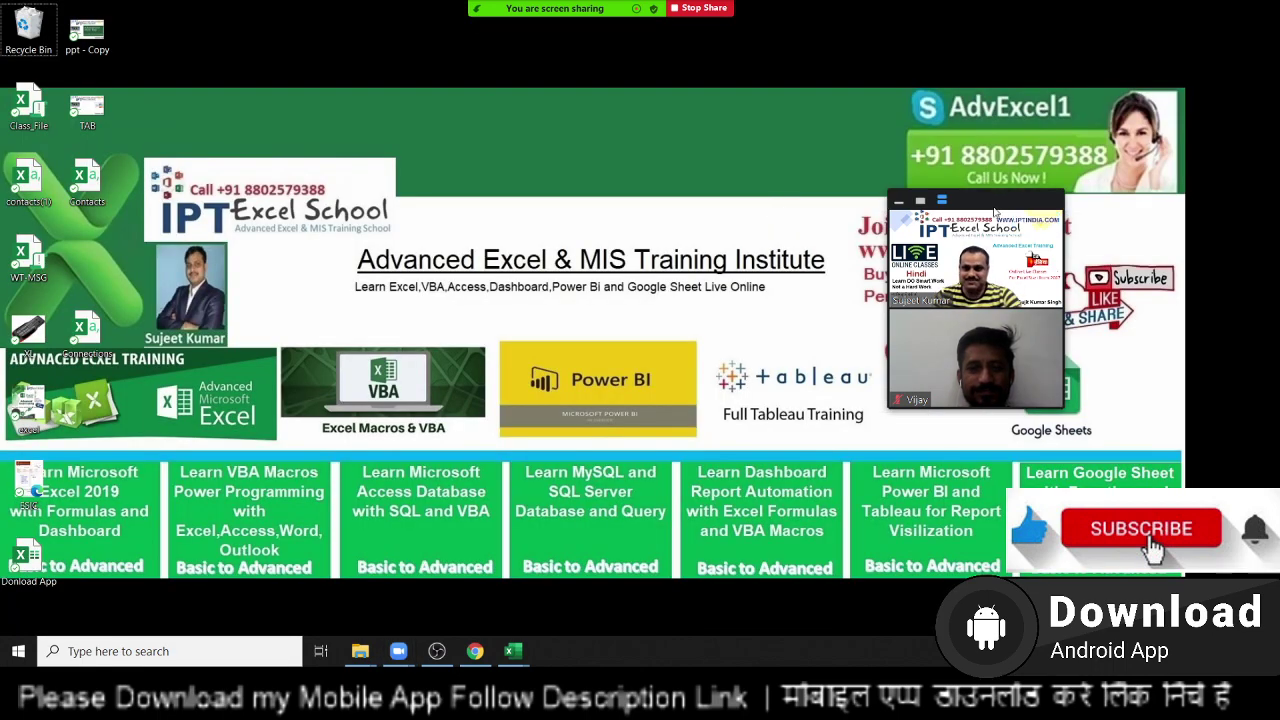
mouse_move(995, 211)
left_mouse_down()
mouse_move(1090, 206)
mouse_move(1062, 214)
left_mouse_up()
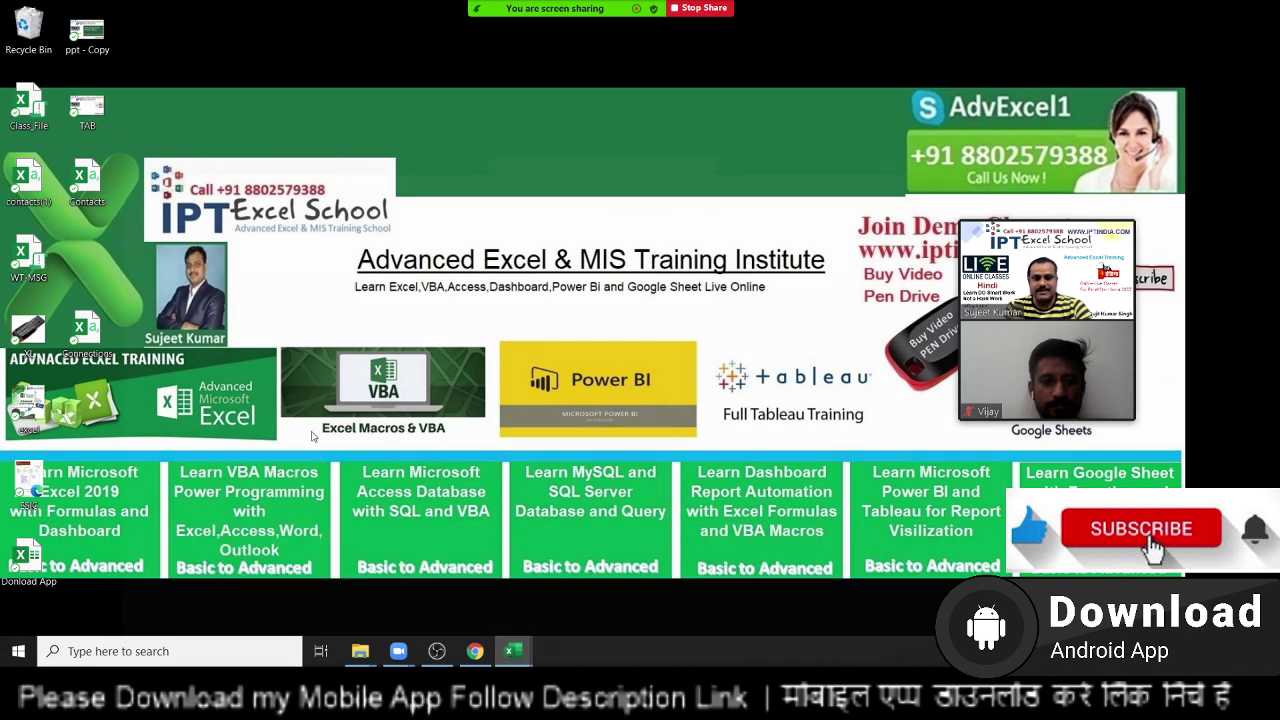
key("alt+Tab")
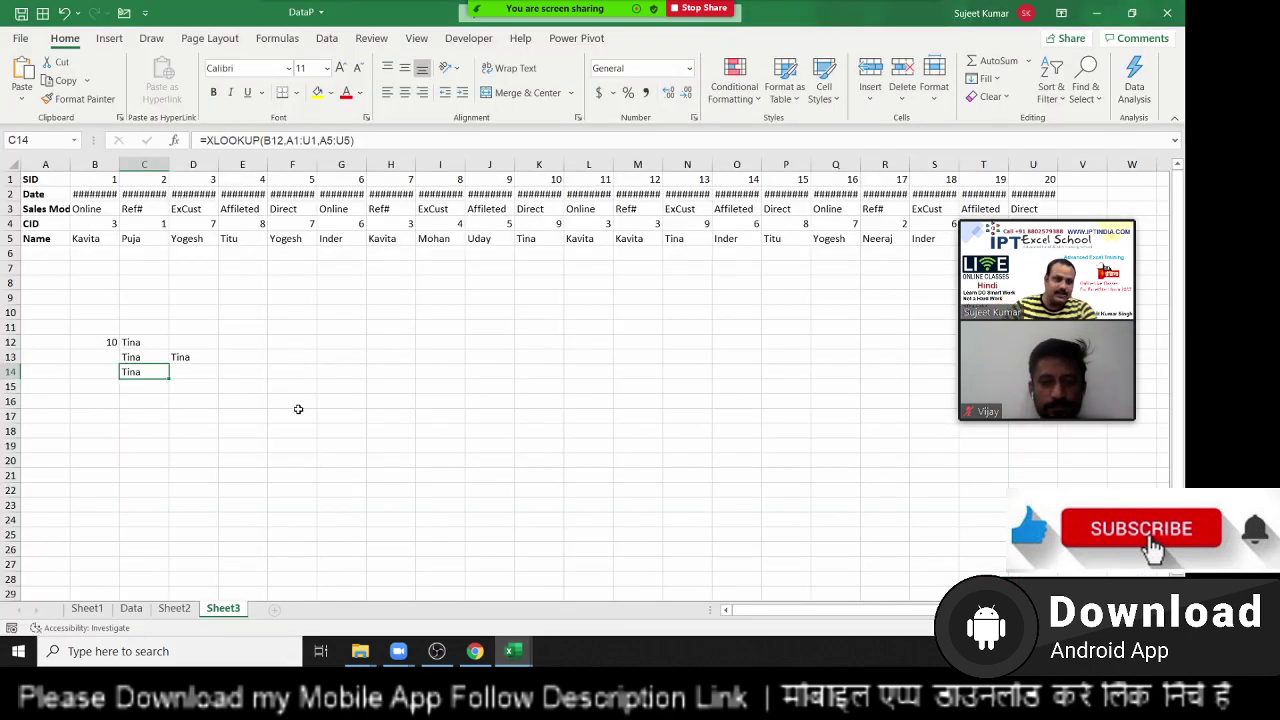
Step: Select cell I9, save the DataP workbook, and bring up the File backstage Home page
left_click(467, 45)
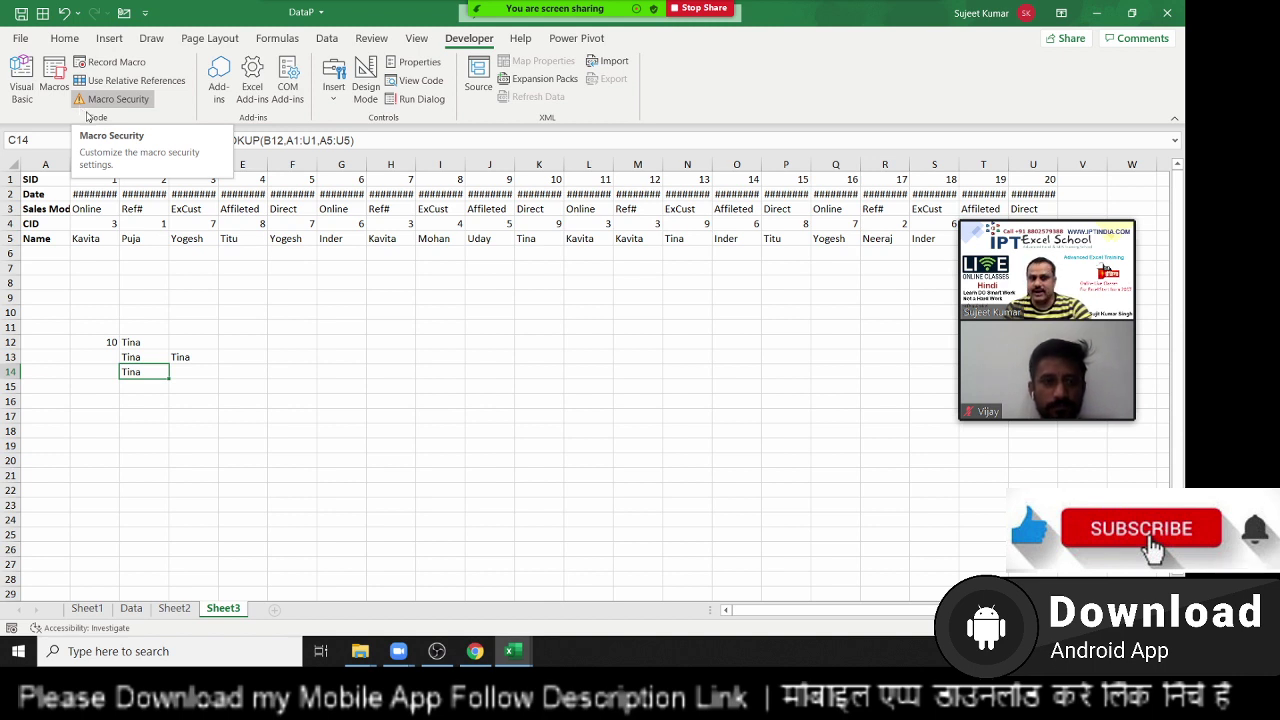
left_click(431, 296)
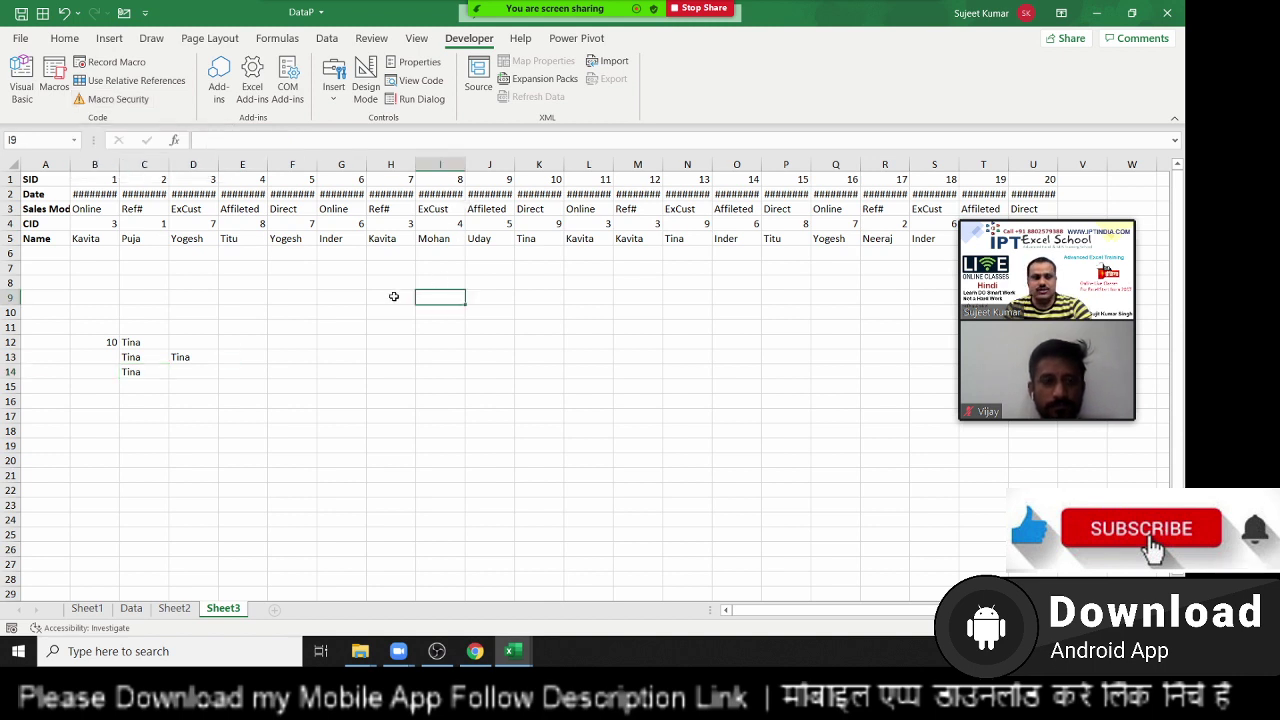
left_click(21, 12)
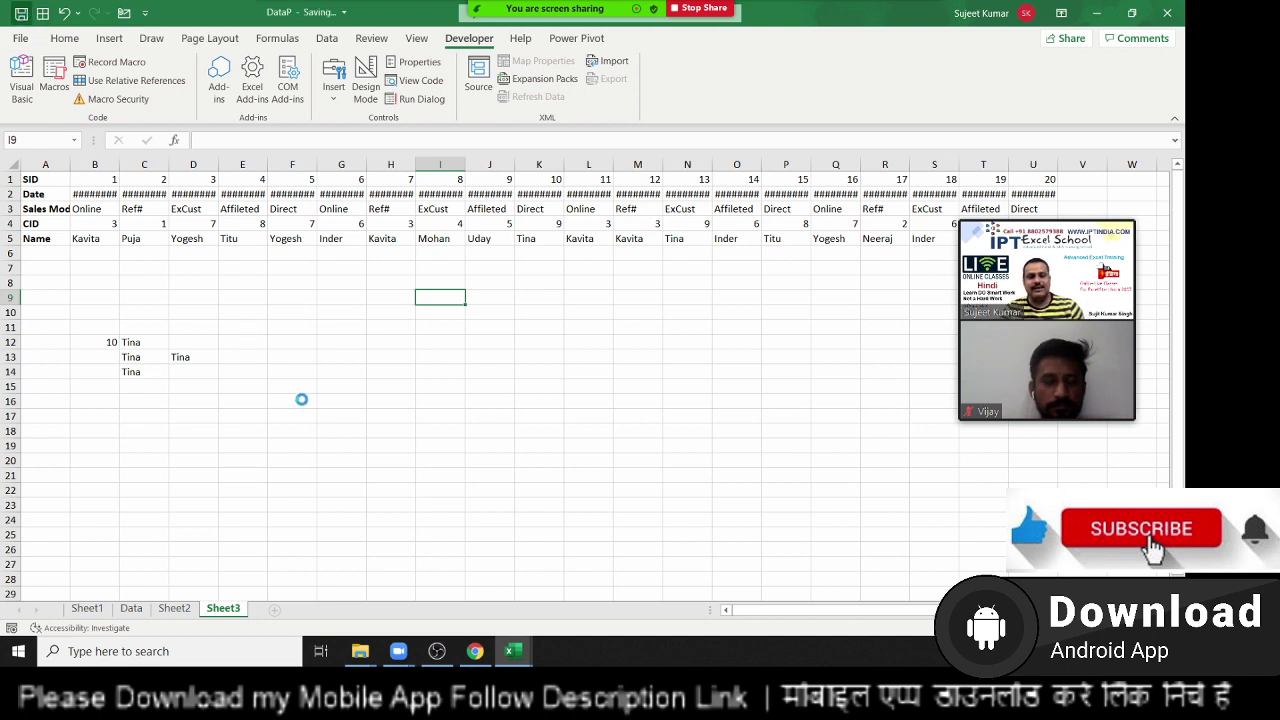
left_click(513, 651)
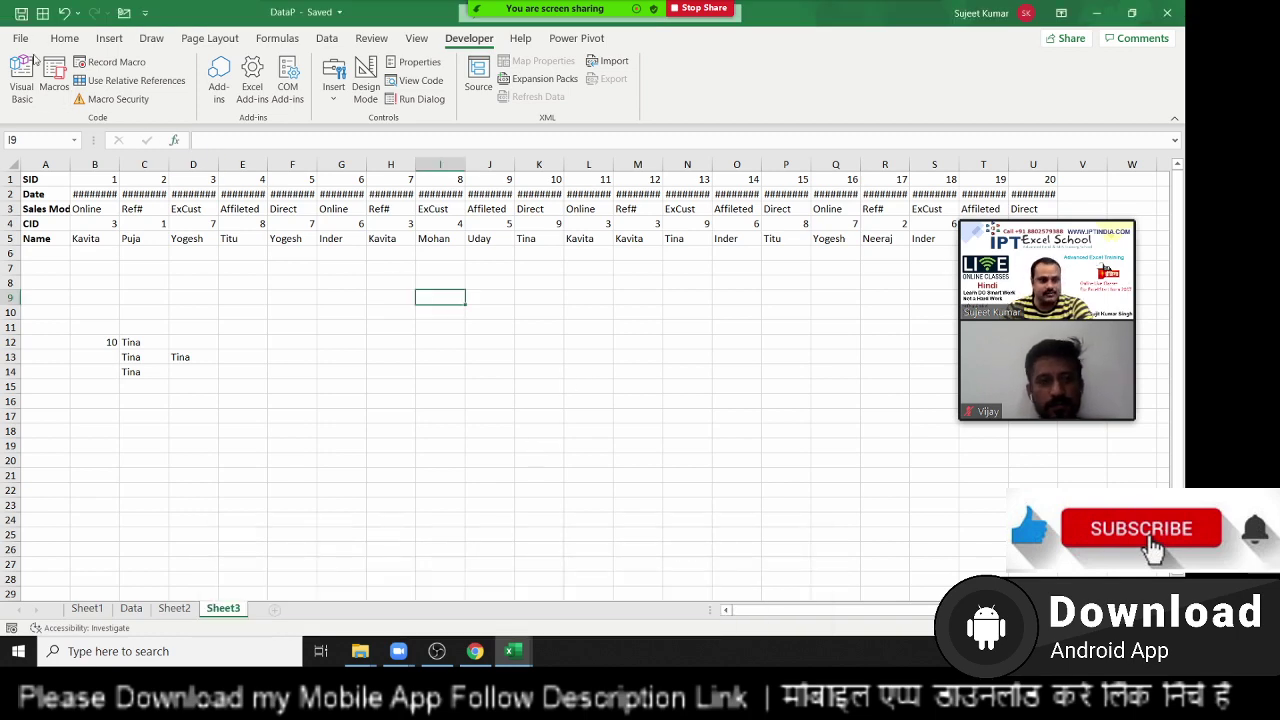
key("alt+f")
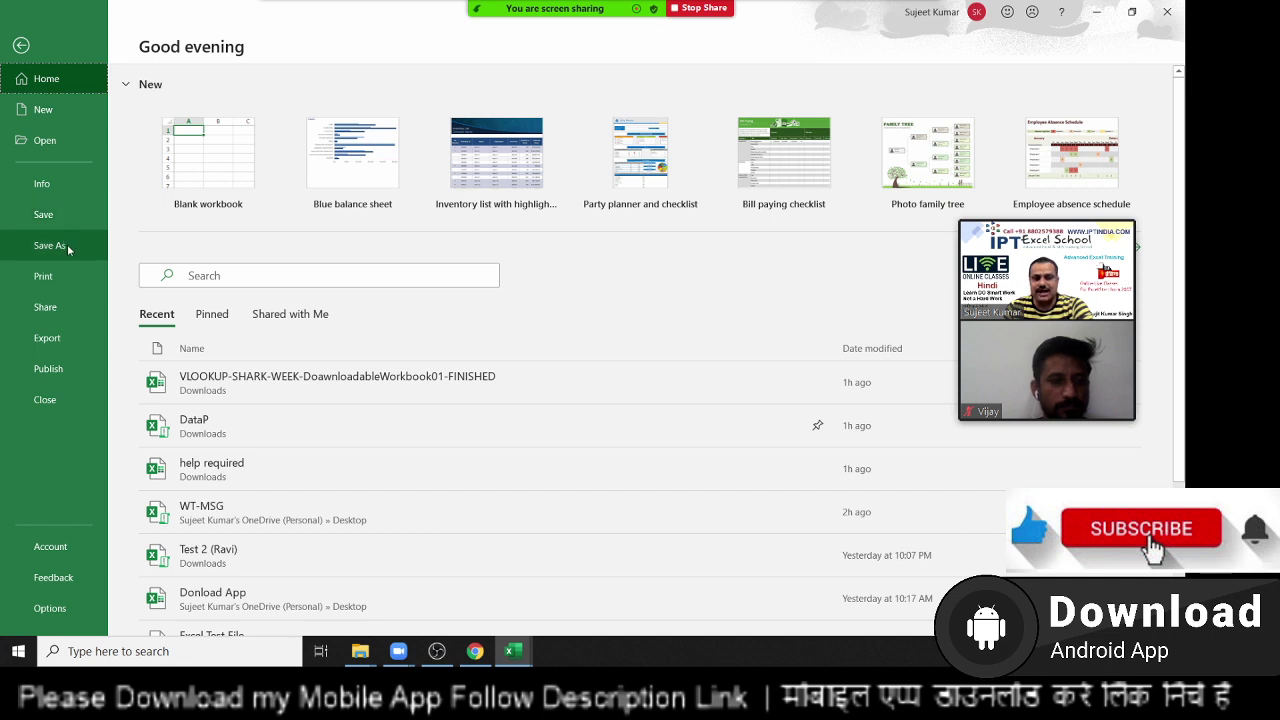
Step: In Save As > Browse, switch the type to Excel Workbook, back to Macro-Enabled, then cancel
left_click(67, 244)
left_click(177, 272)
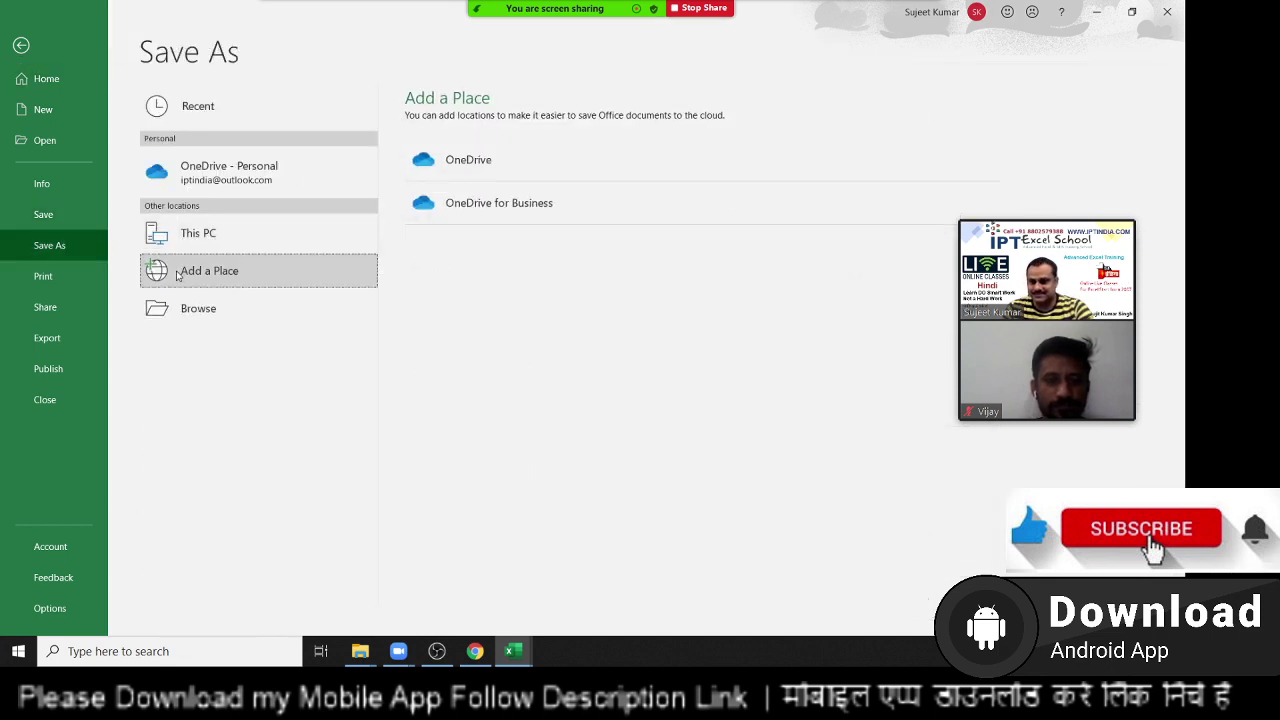
left_click(220, 320)
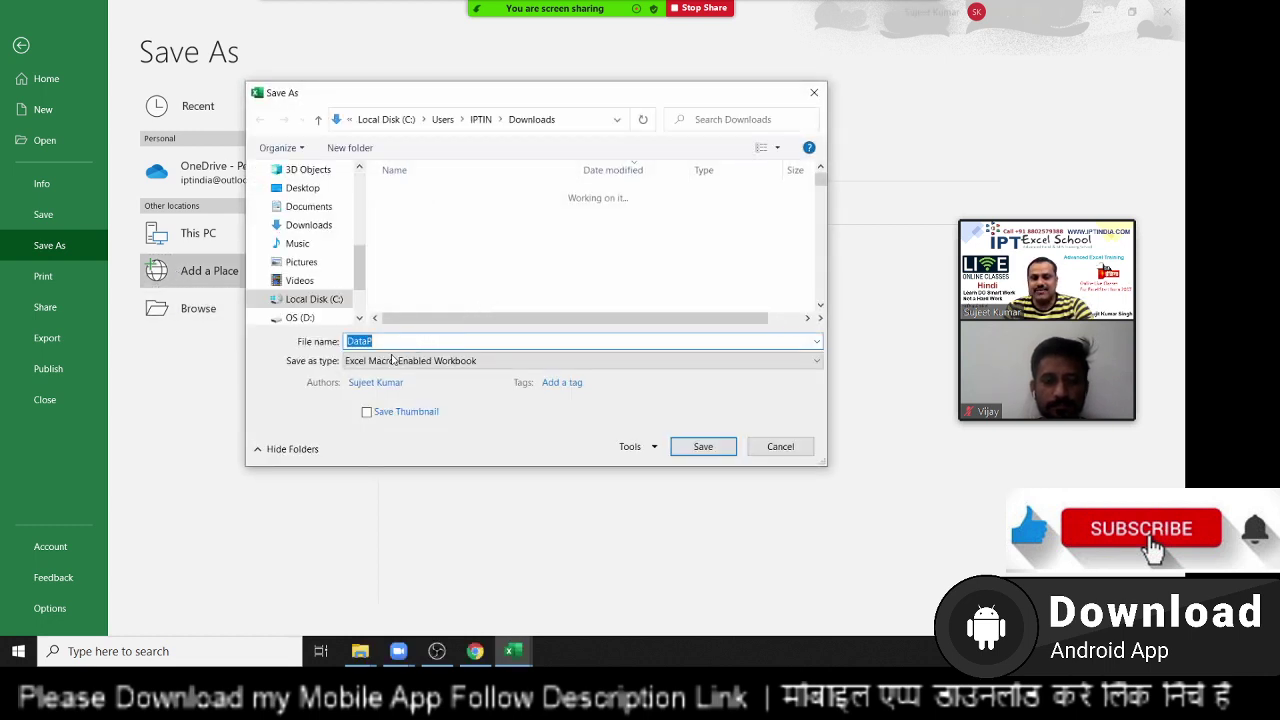
left_click(393, 360)
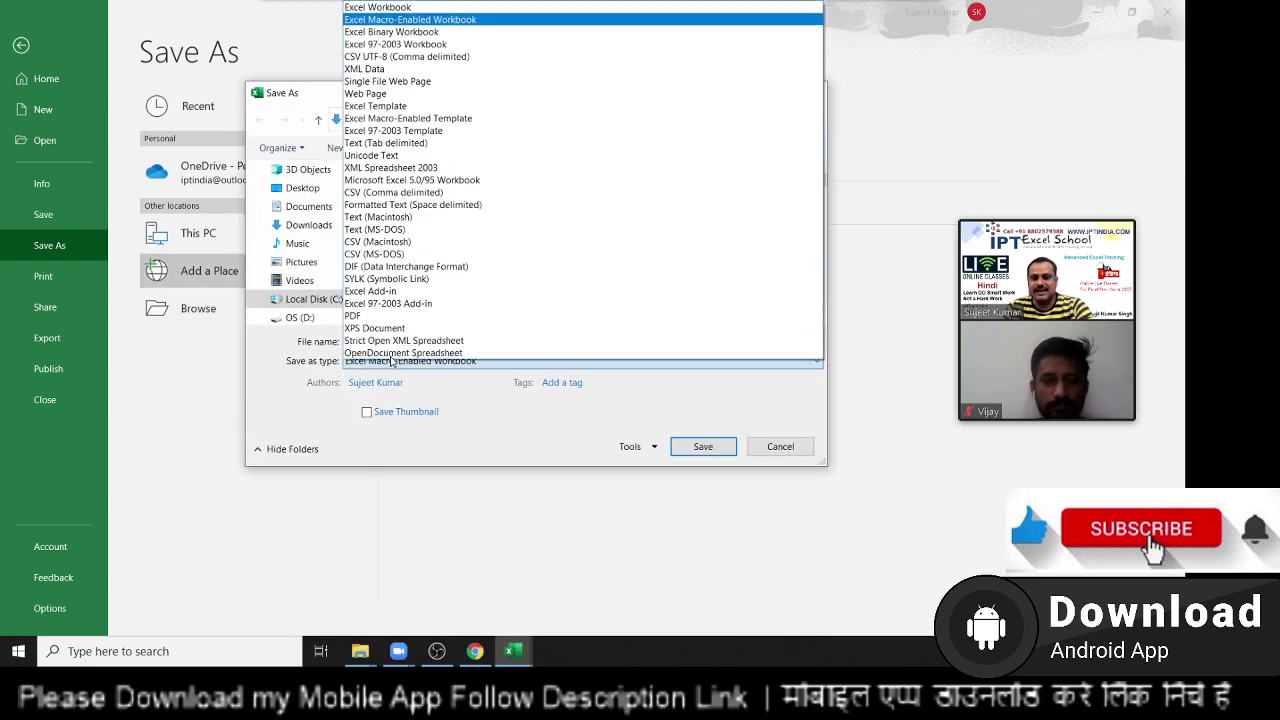
left_click(352, 12)
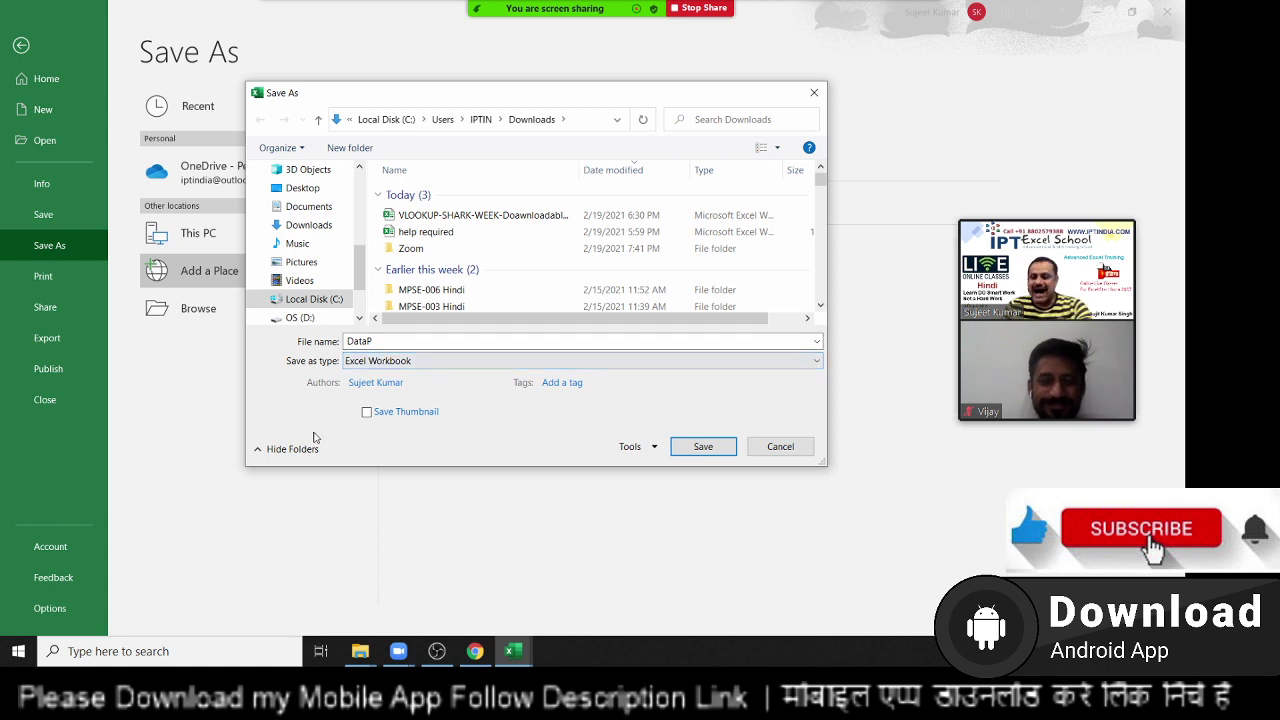
left_click(398, 361)
left_click(390, 20)
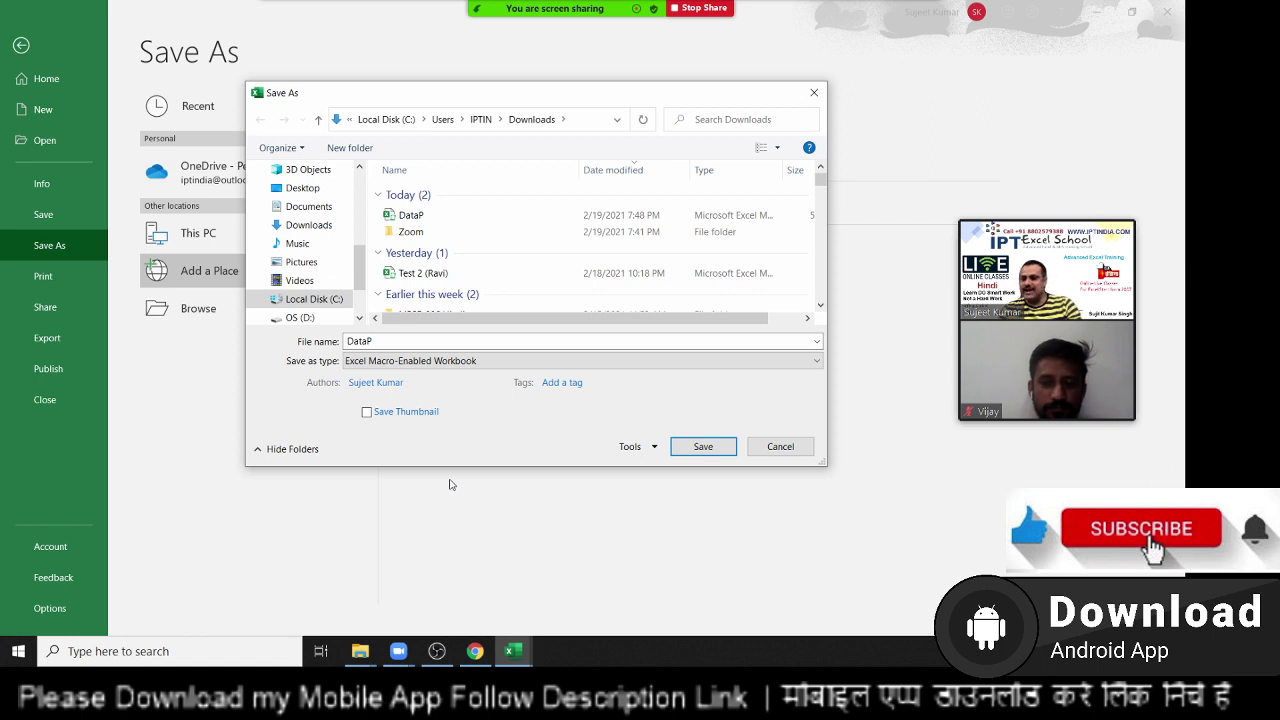
key("Escape")
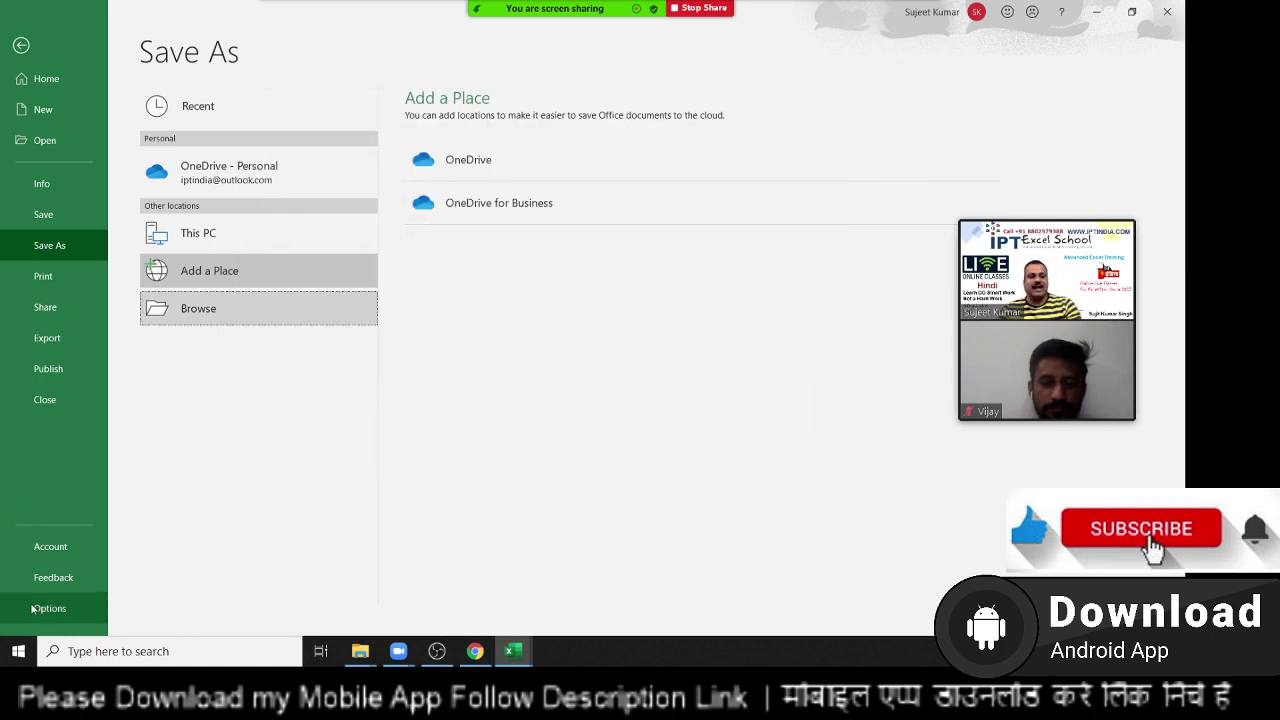
Step: Verify Excel Options > Save keeps Excel Macro-Enabled Workbook as the default format, then close Options
left_click(40, 608)
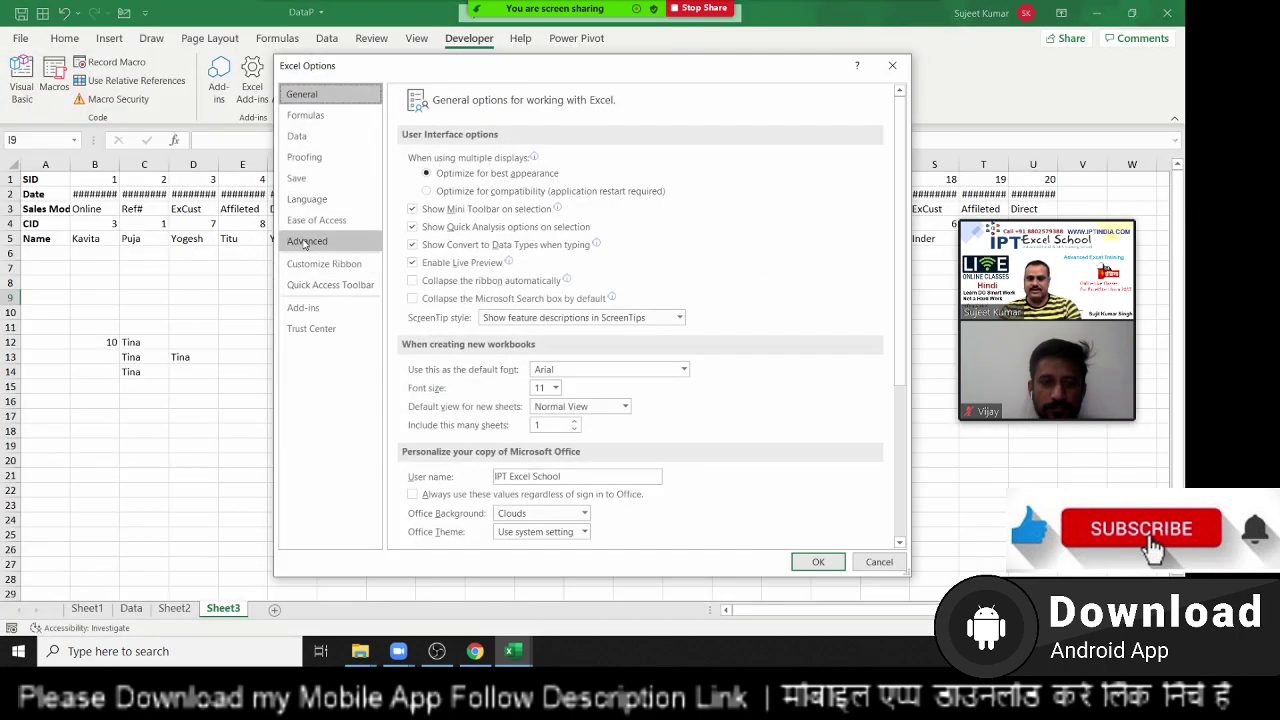
left_click(318, 180)
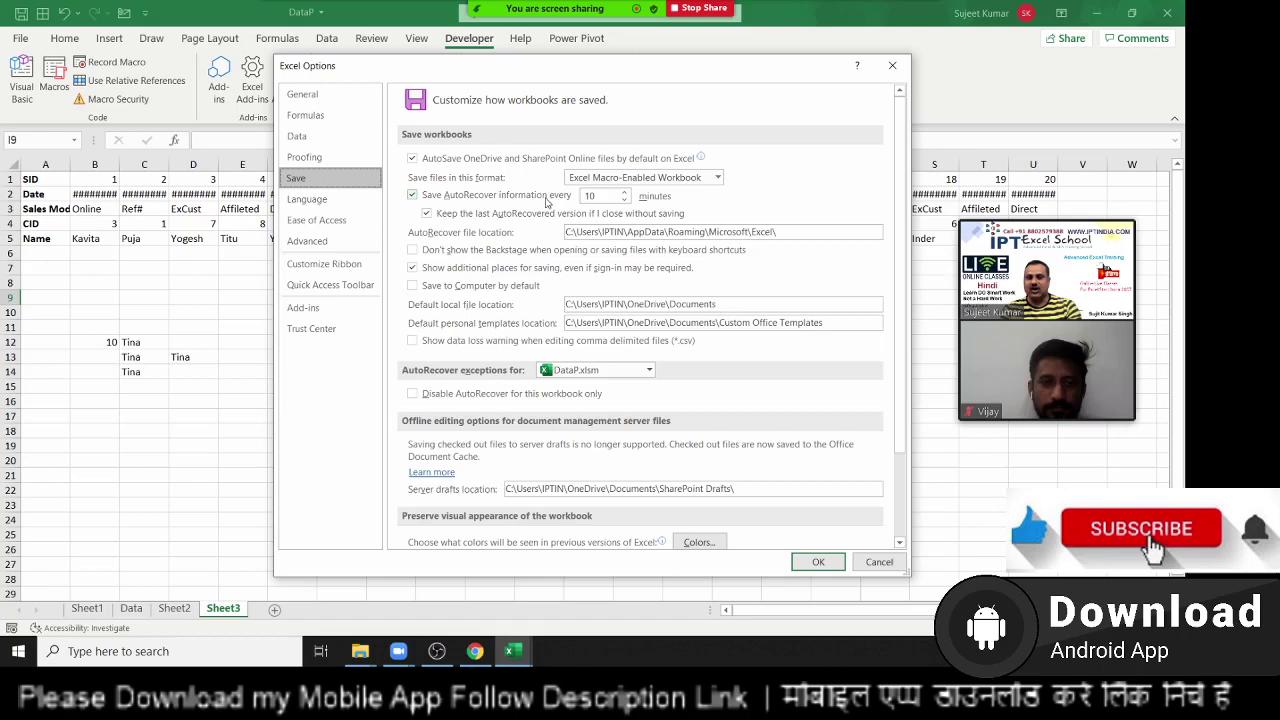
left_click(603, 176)
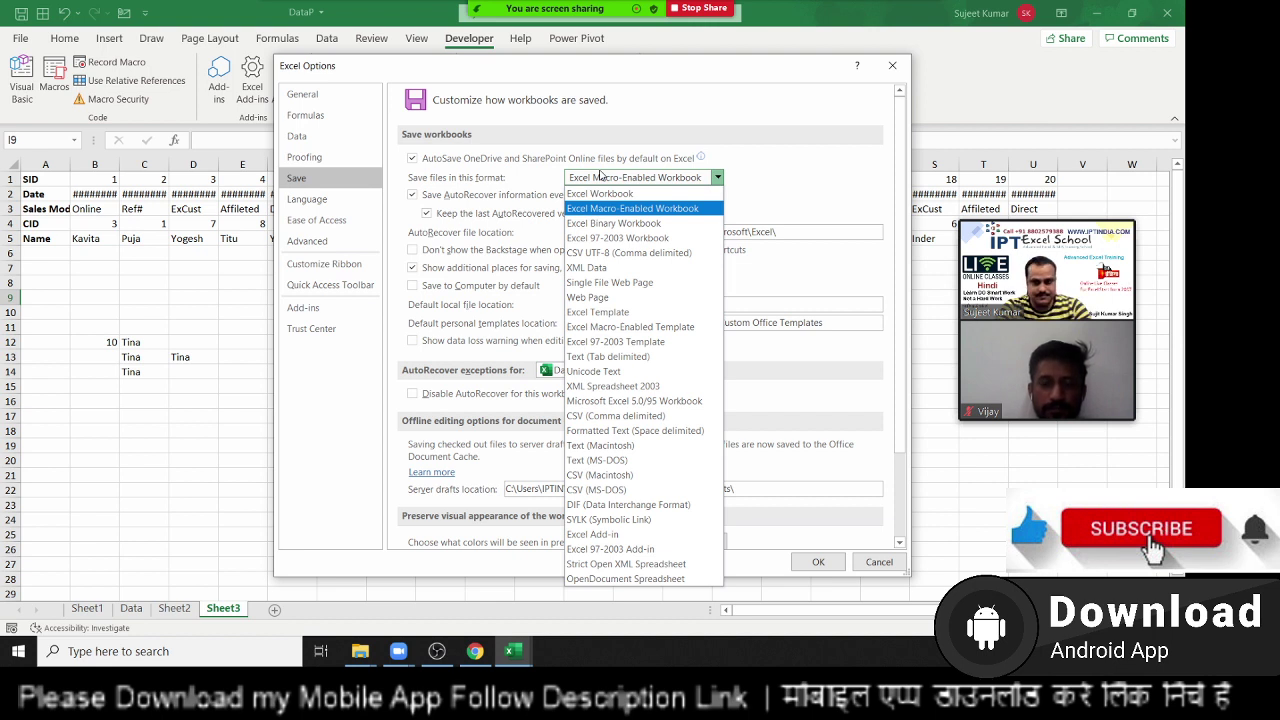
left_click(601, 175)
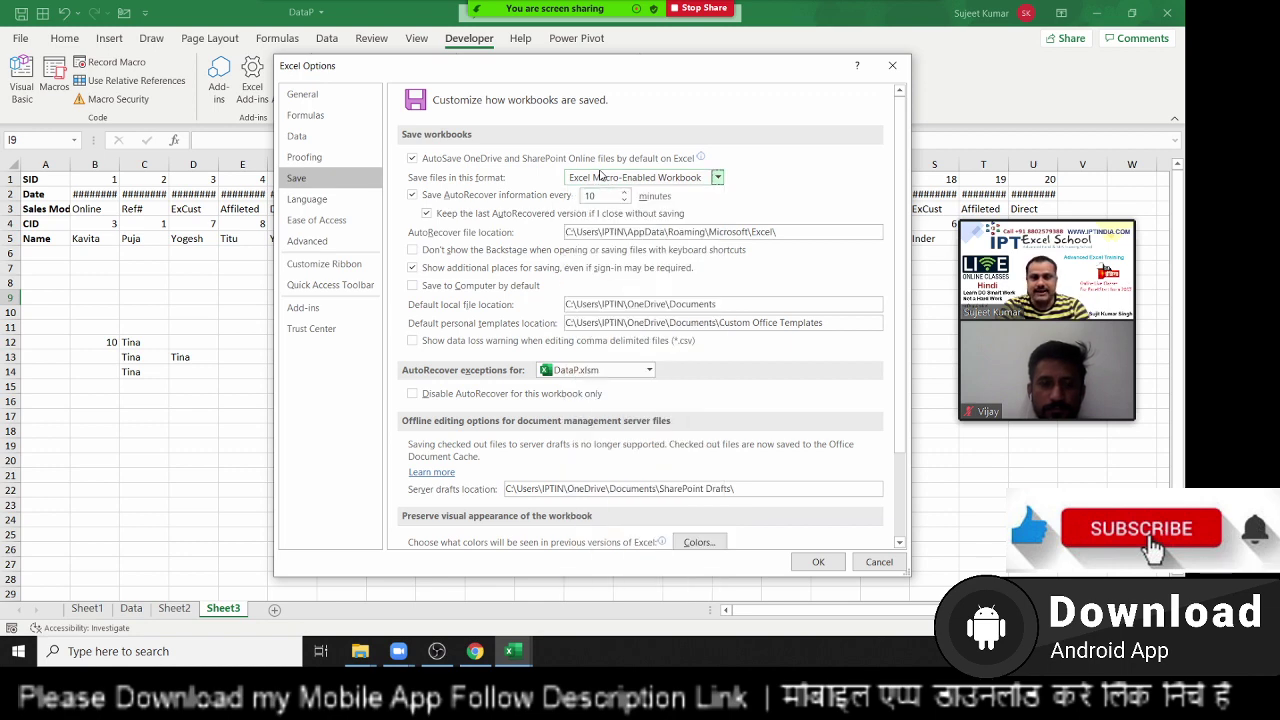
key("Return")
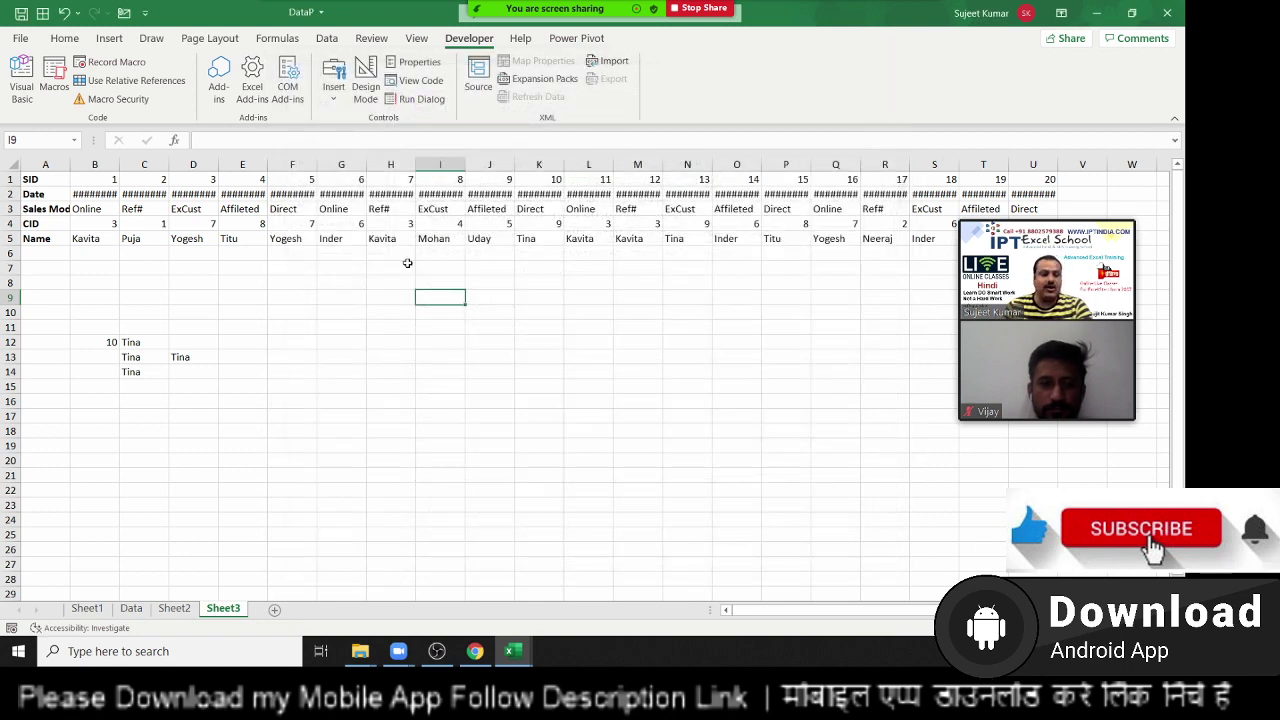
Step: Insert a new Sheet4, click around its cells, and glance at the macro list
key("shift+F11")
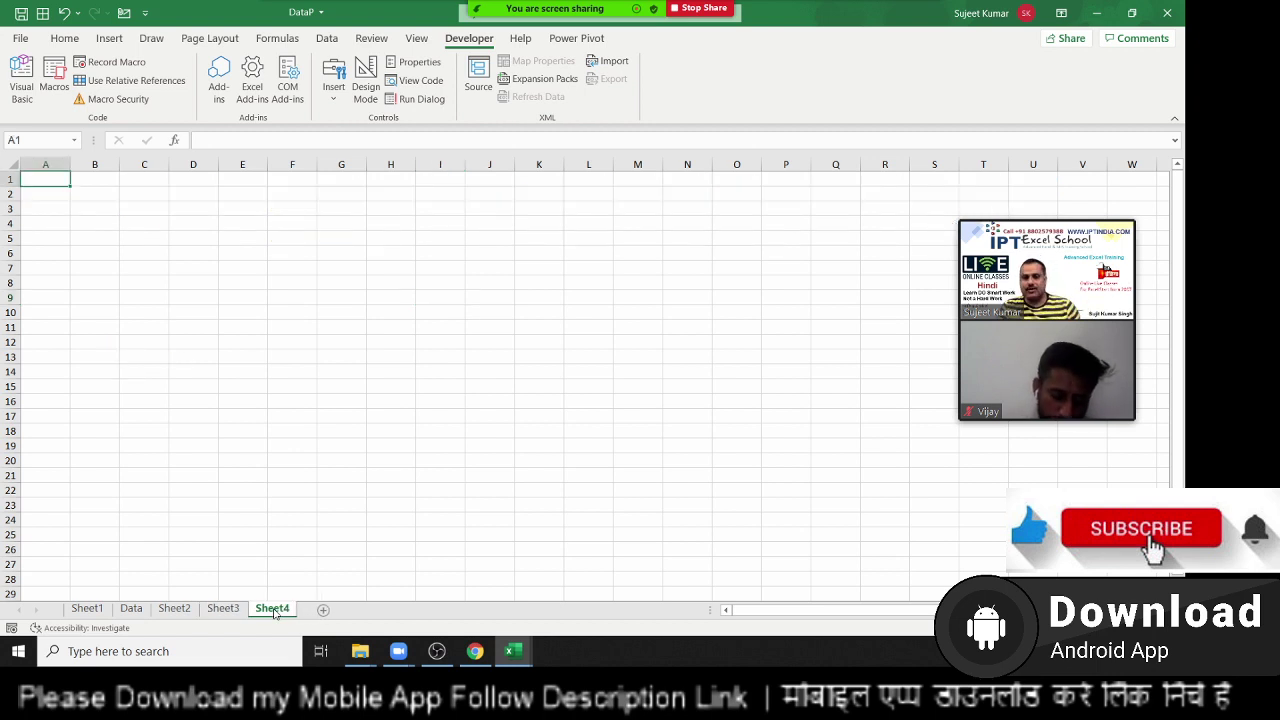
left_click(184, 401)
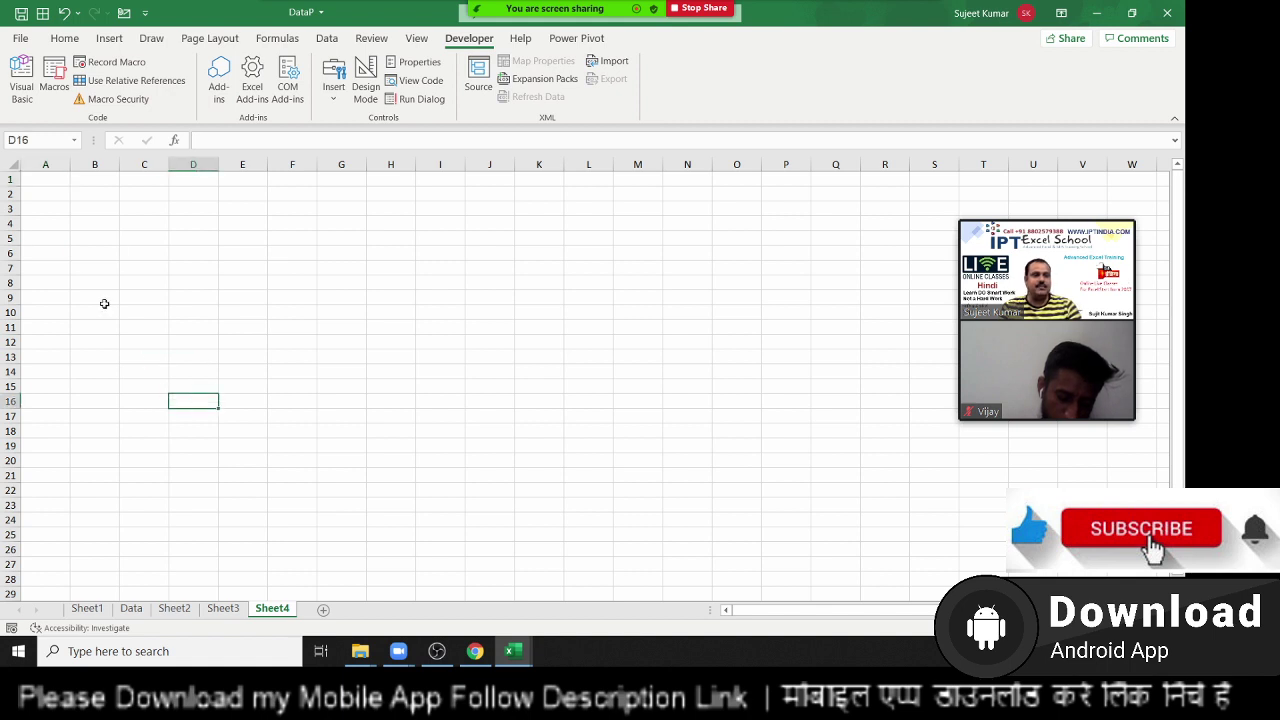
left_click(50, 191)
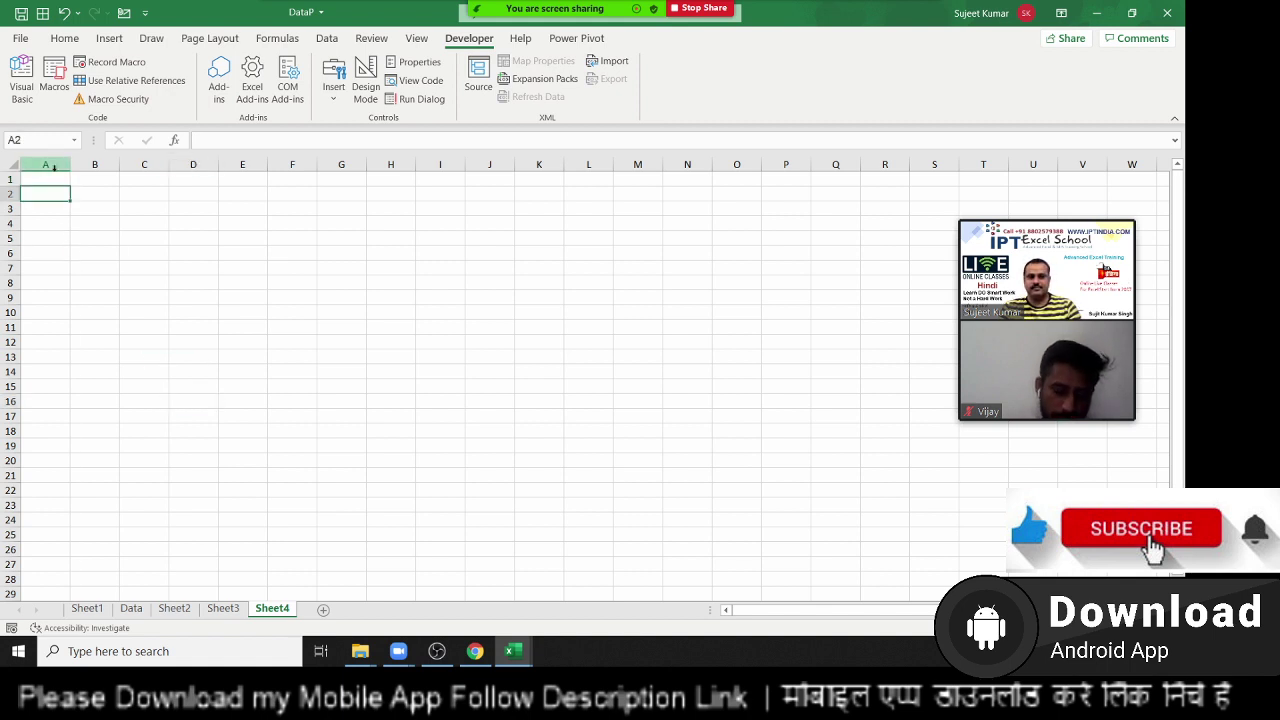
left_click(50, 165)
left_click(46, 178)
left_click(146, 328)
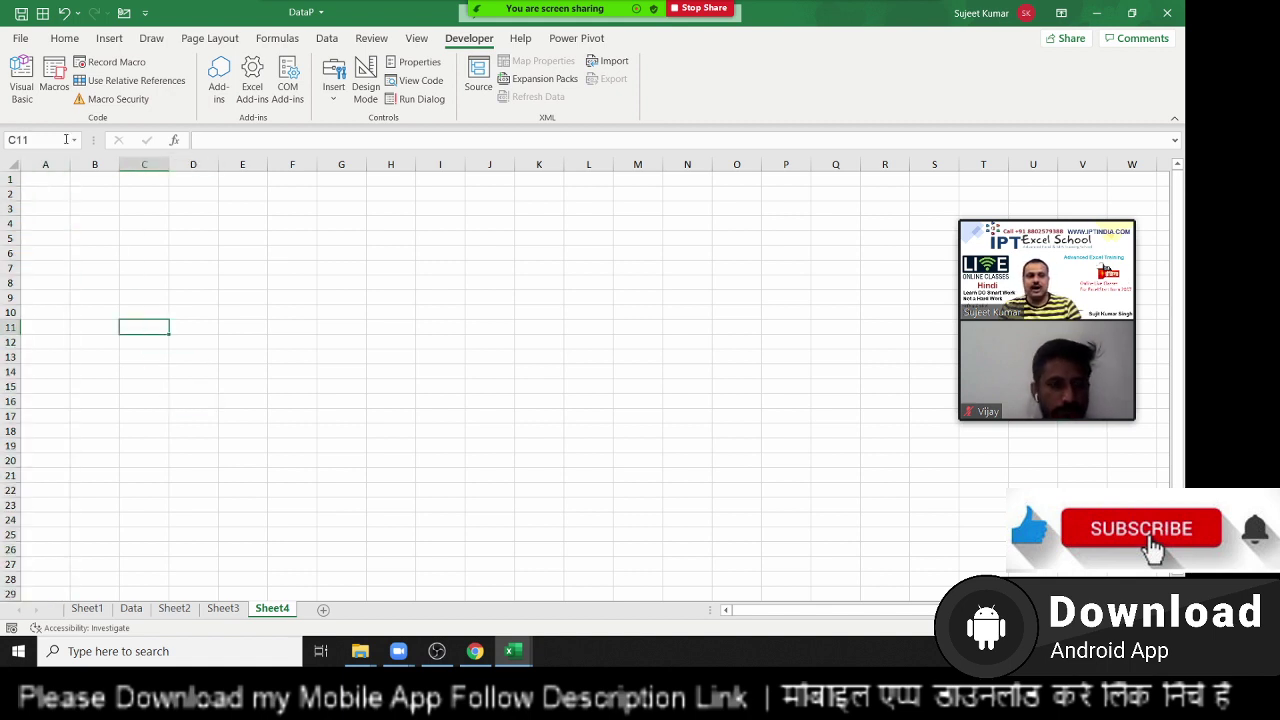
left_click(54, 80)
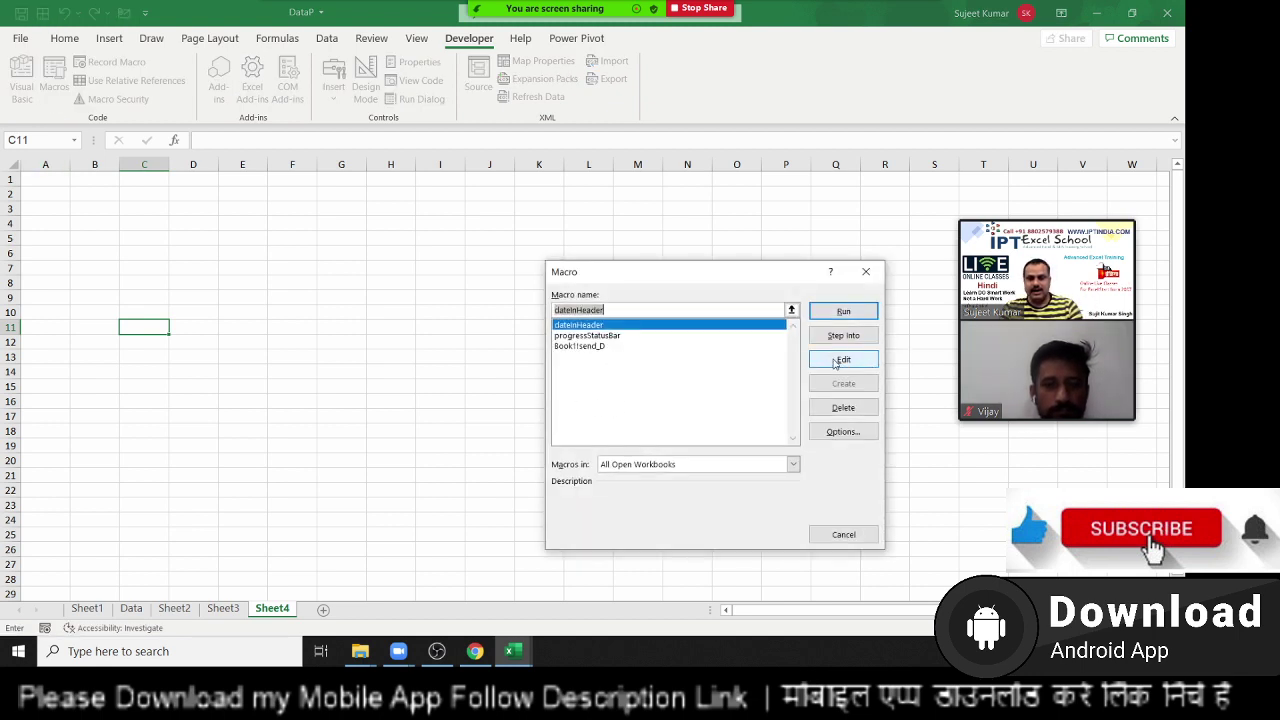
key("Escape")
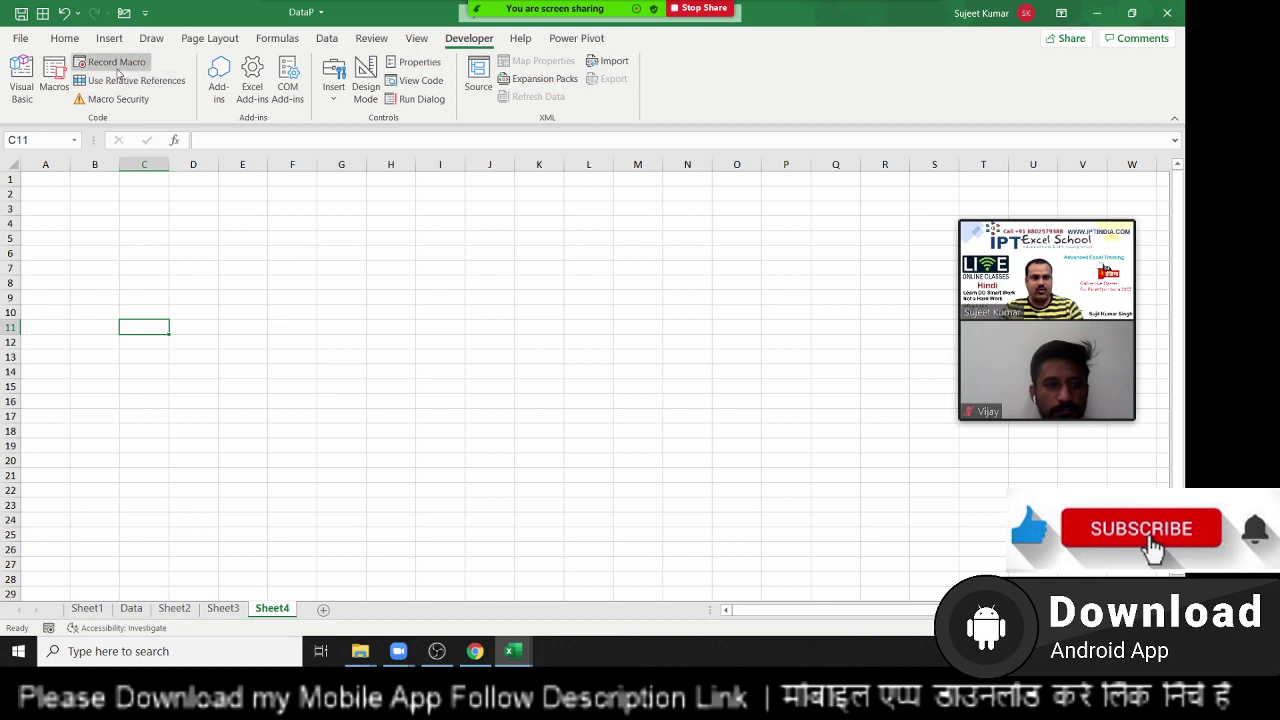
Step: Record Macro1 entering 'Name' in cell A1, then open the macro list to check it
left_click(110, 62)
left_click(754, 504)
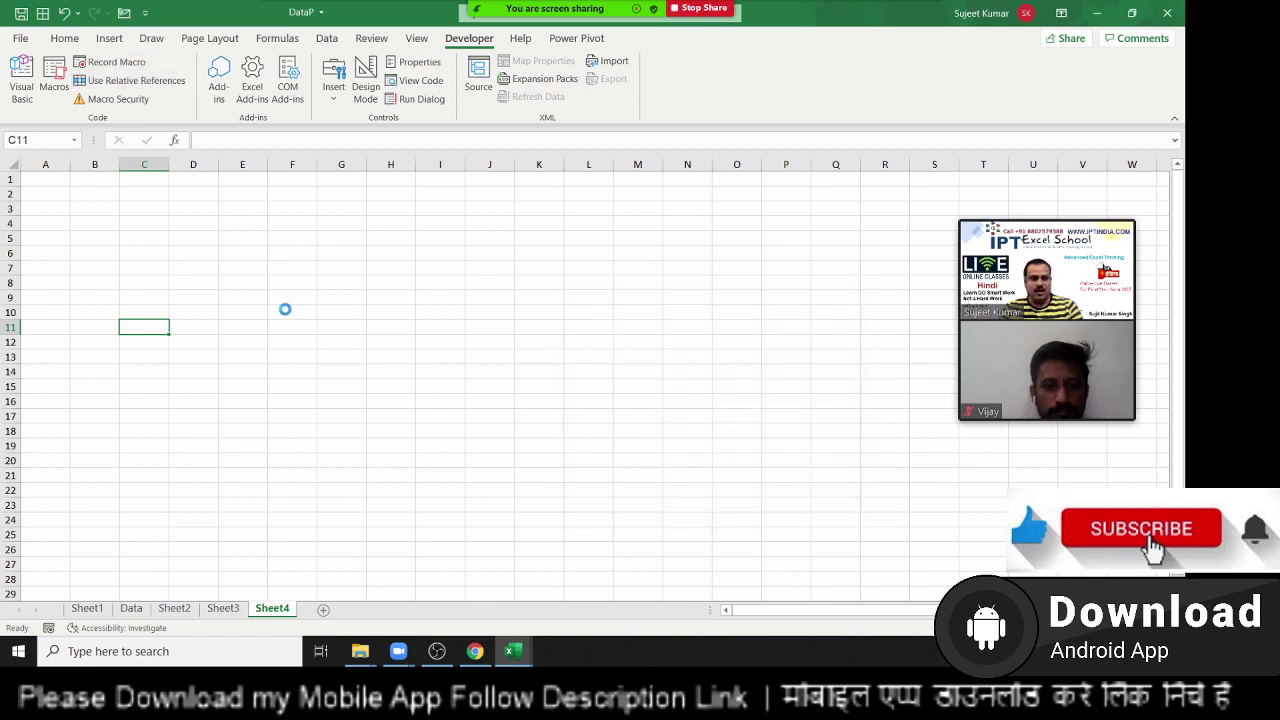
left_click(63, 180)
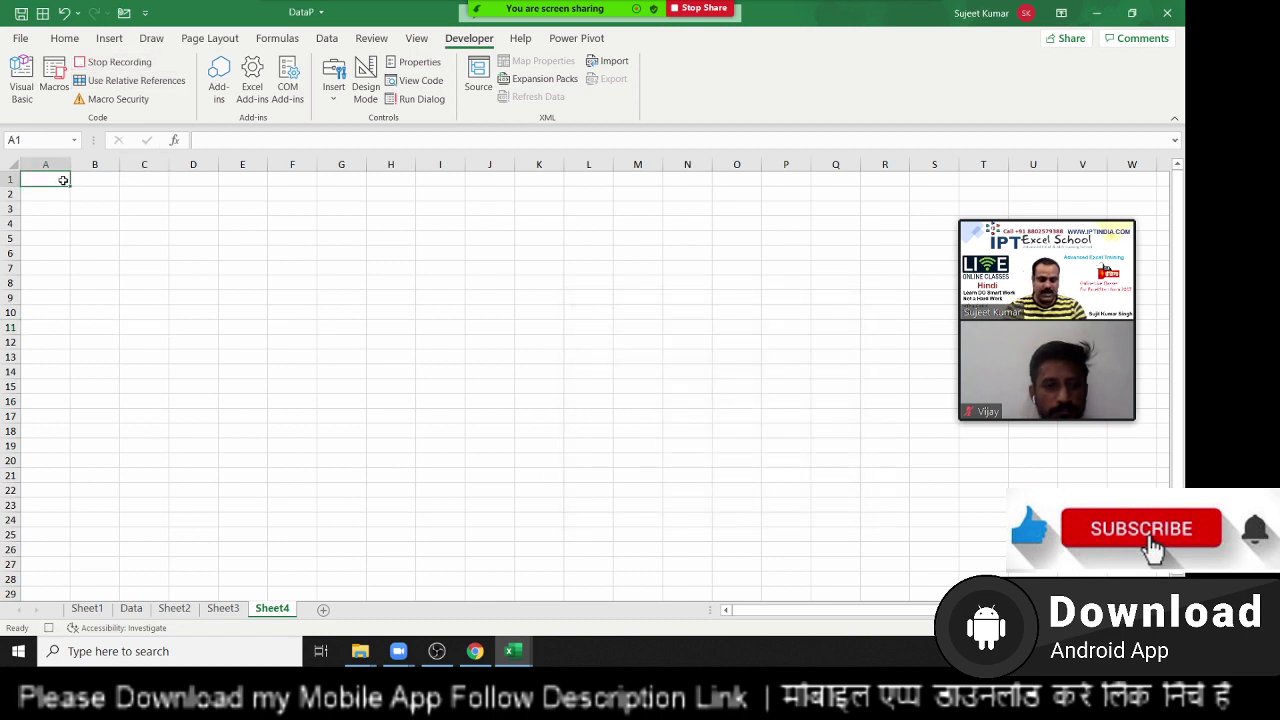
type("Name")
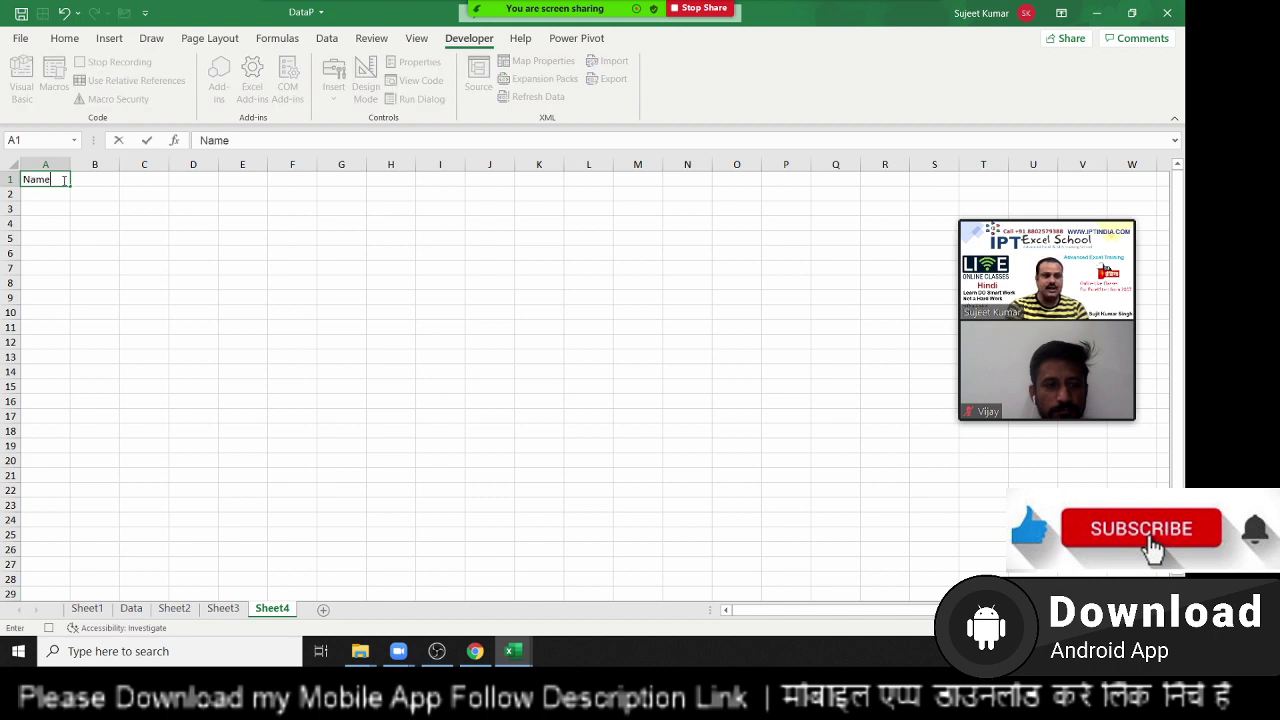
key("Return")
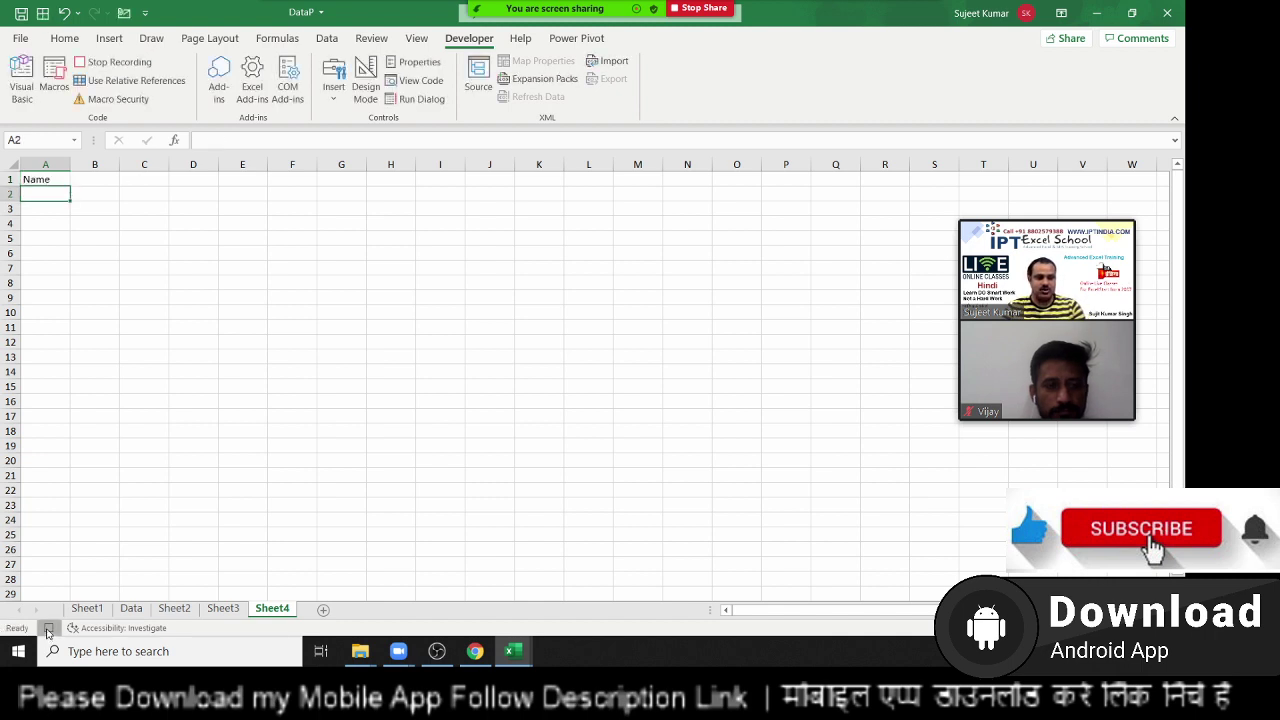
left_click(54, 78)
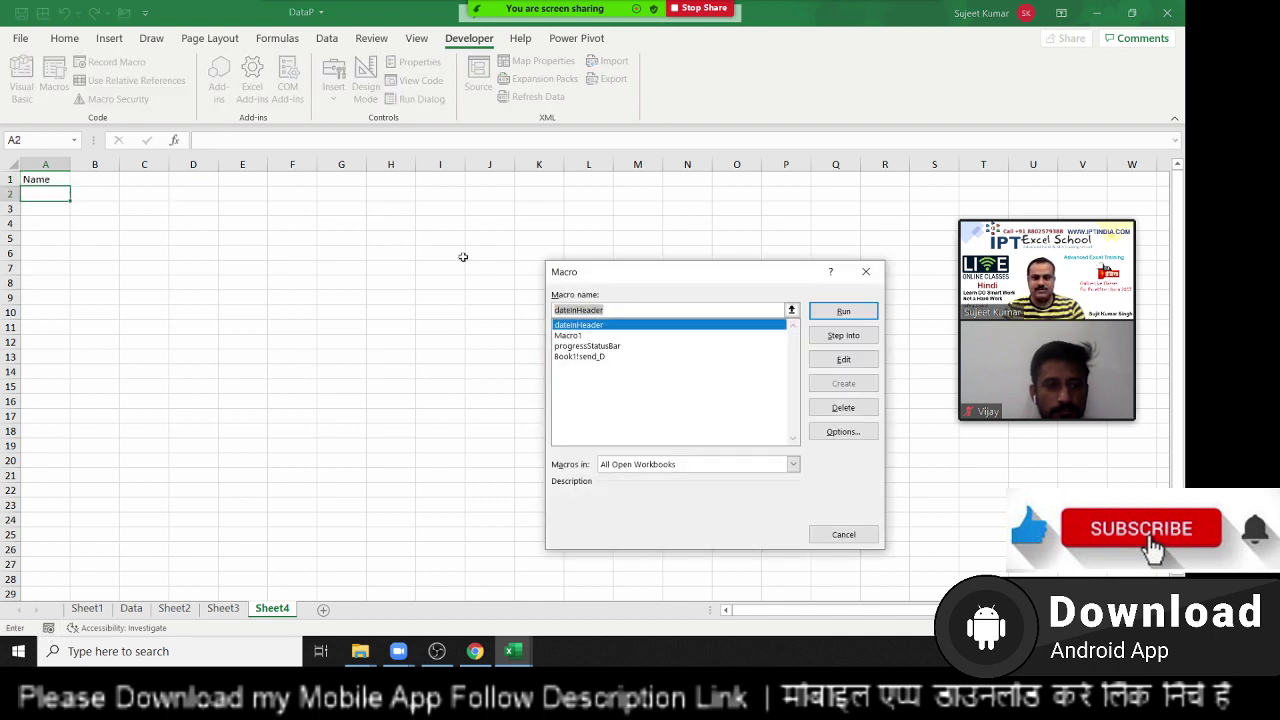
Step: Edit Macro1 from the Macro dialog to view its Module2 code and start a line below it
left_click(588, 336)
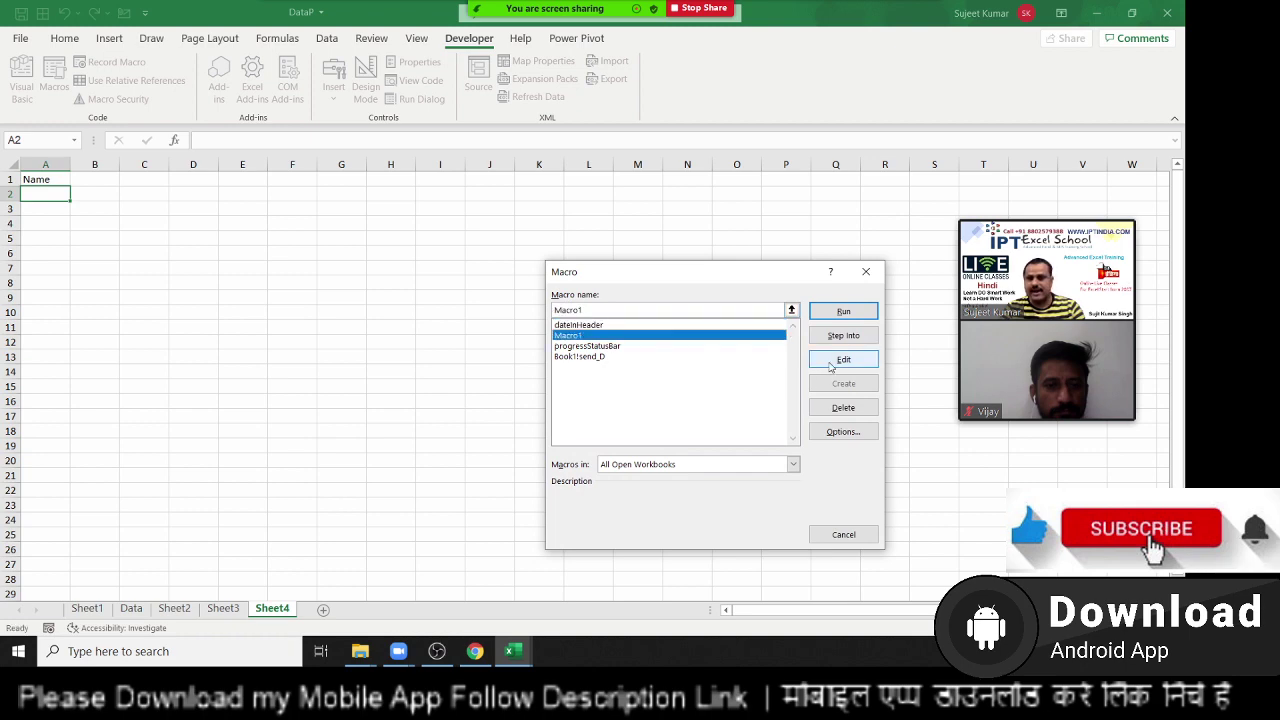
left_click(840, 359)
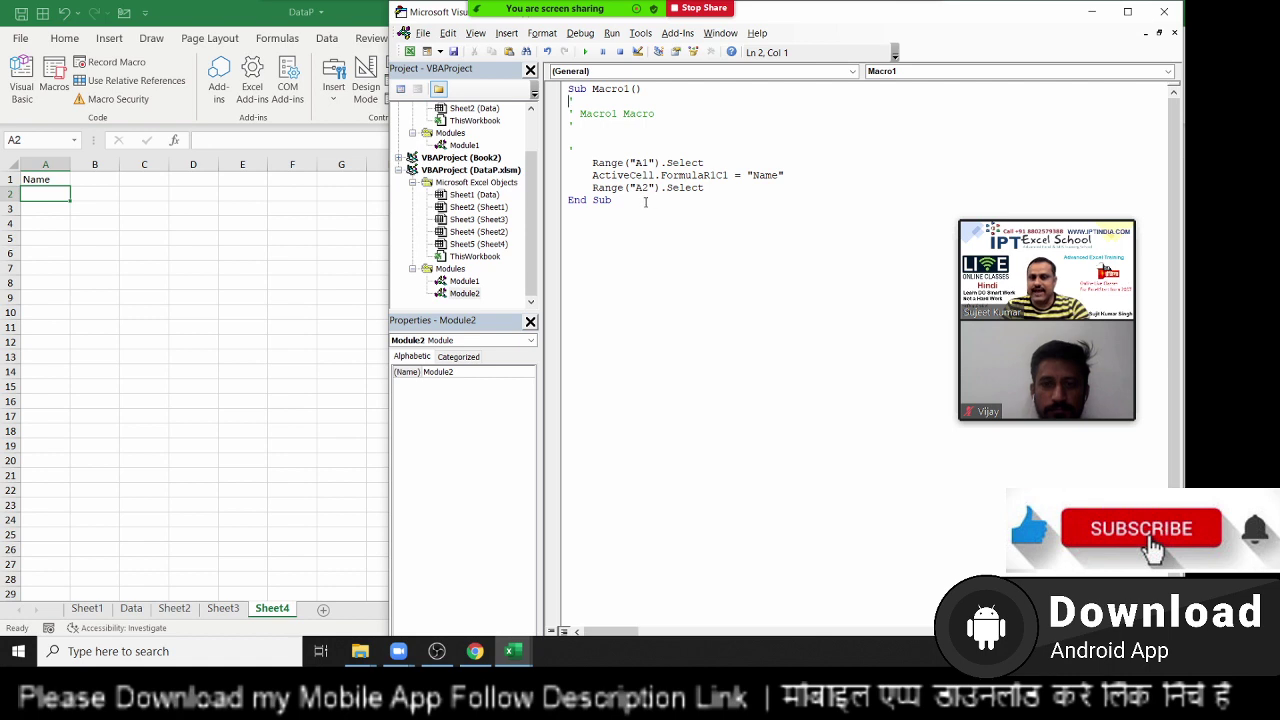
left_click_drag(646, 200, 552, 88)
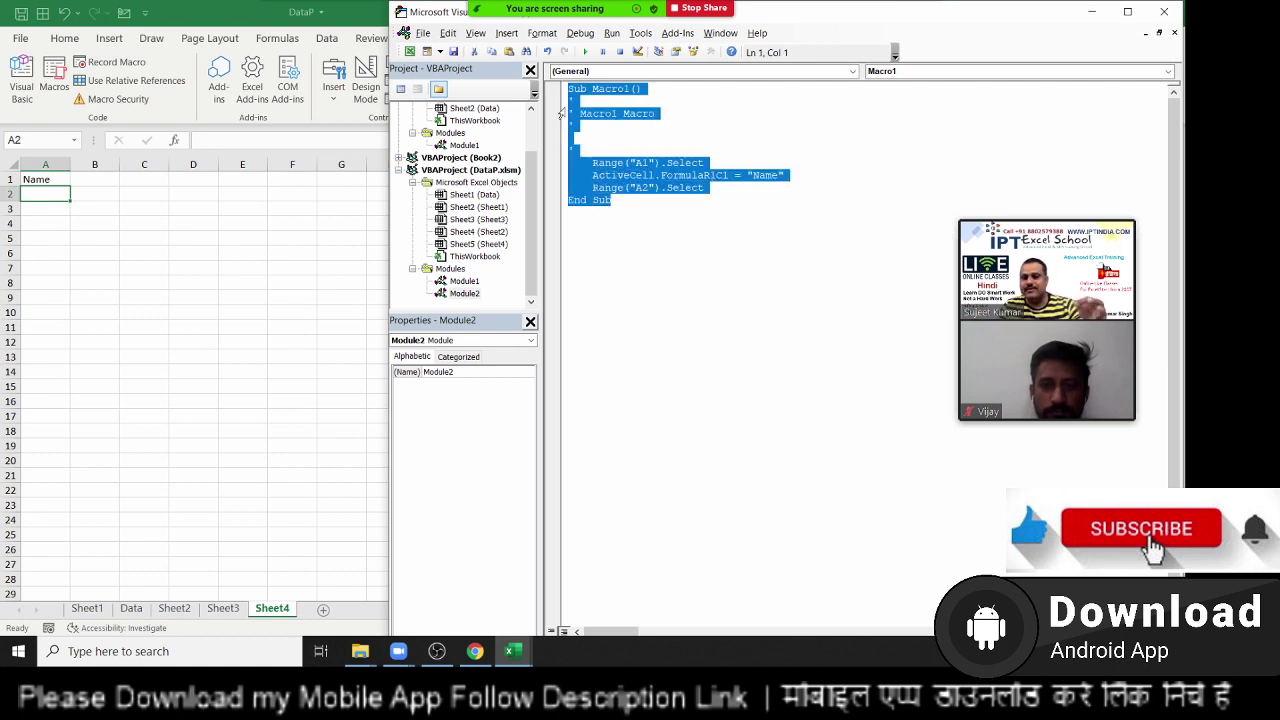
left_click(671, 234)
Step: Write Sub rr() containing Range("A1").Value = "Name" below Macro1
type("su")
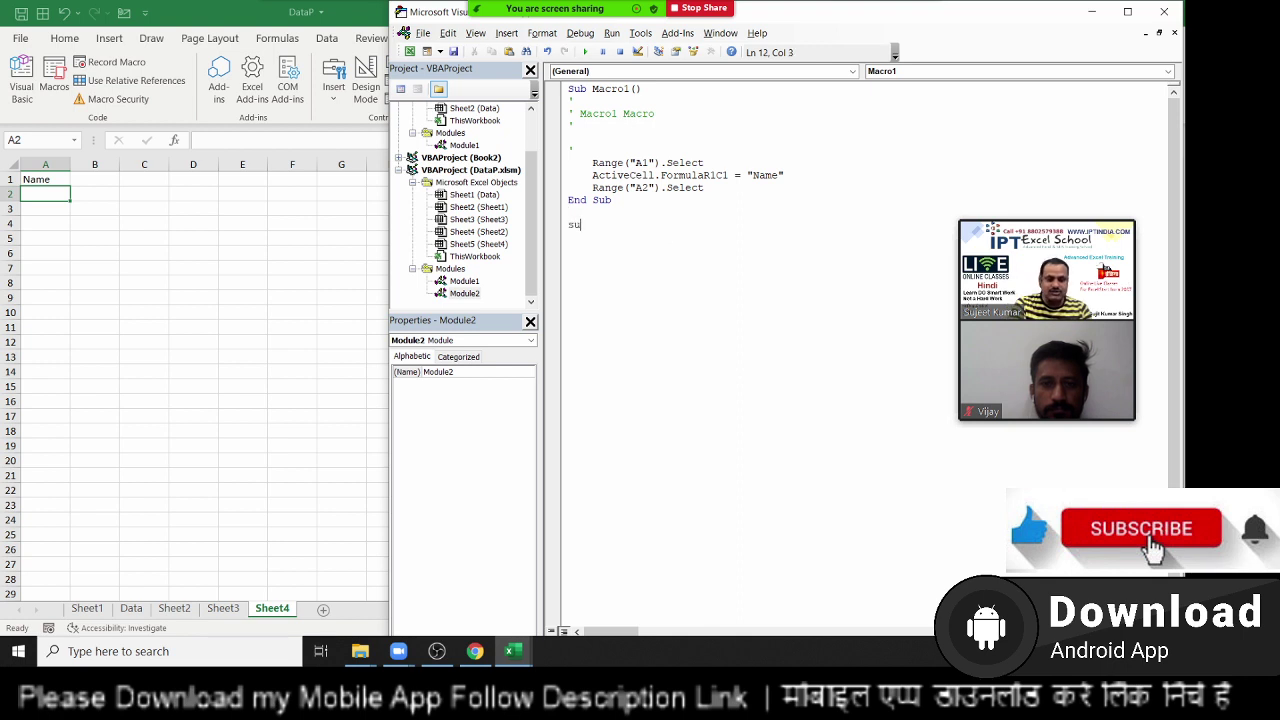
type("brr")
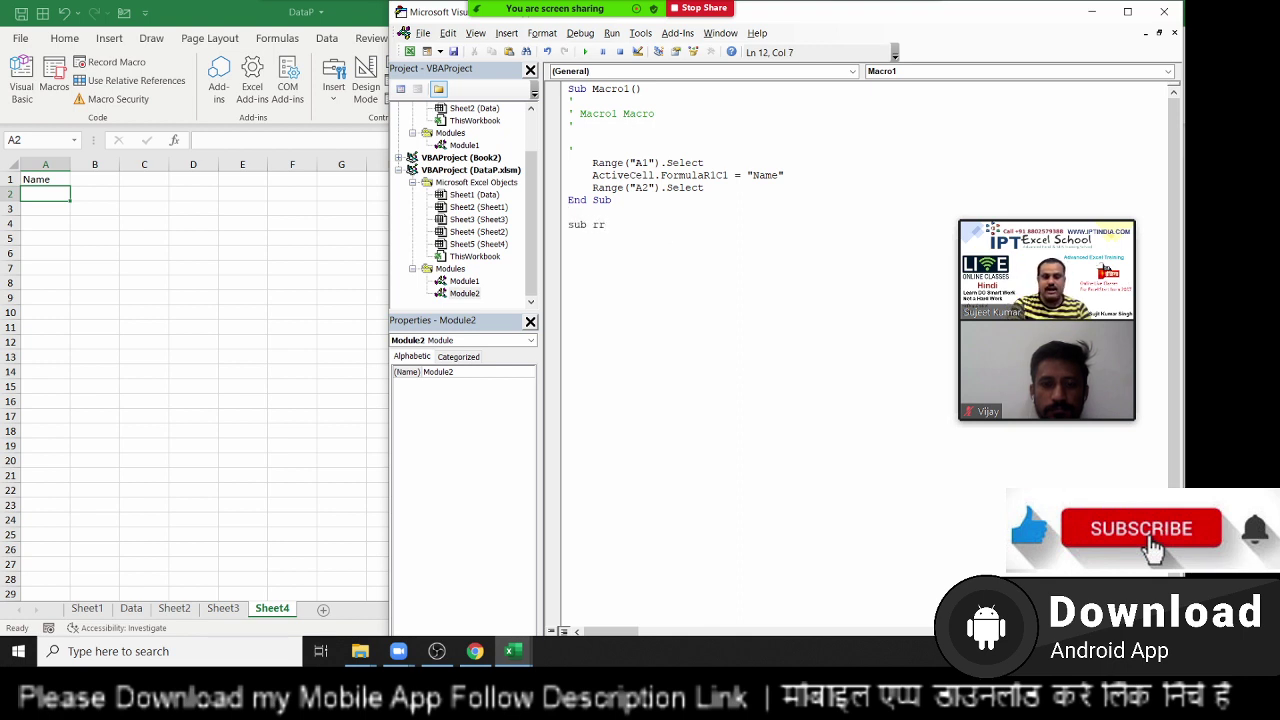
type("()")
key("Return")
key("Return")
key("Up")
type("r")
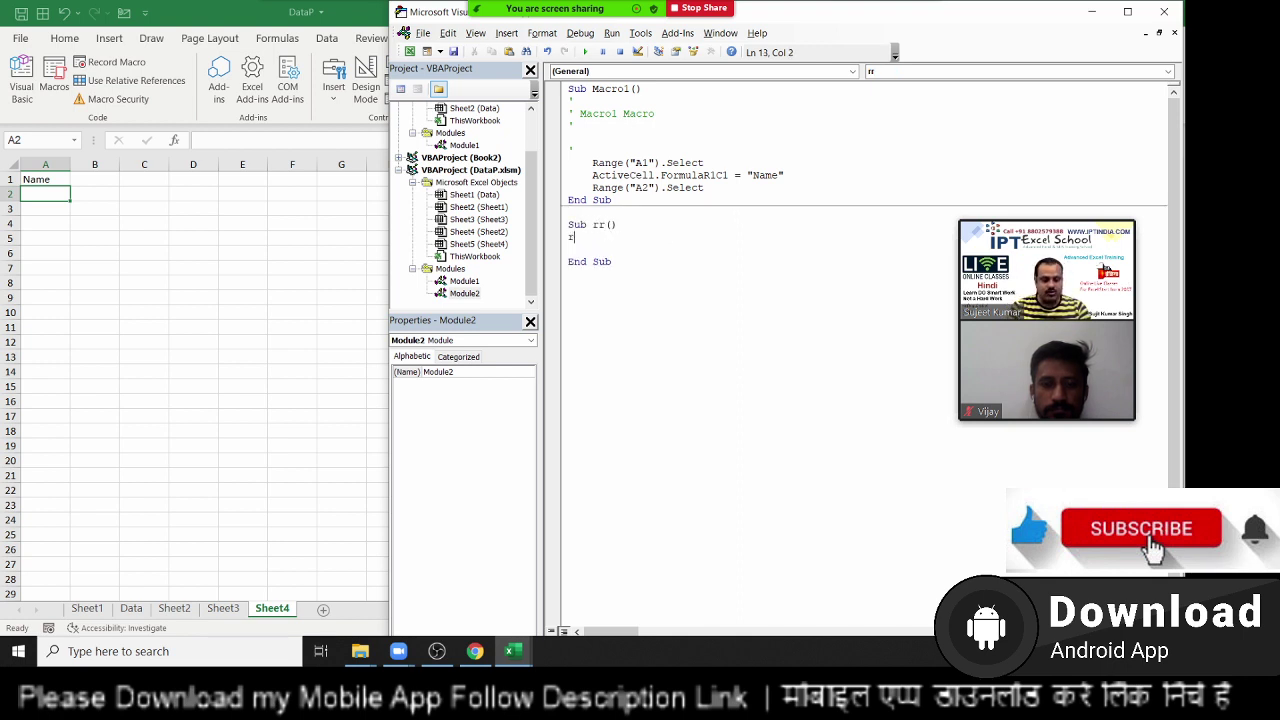
type("ange(")
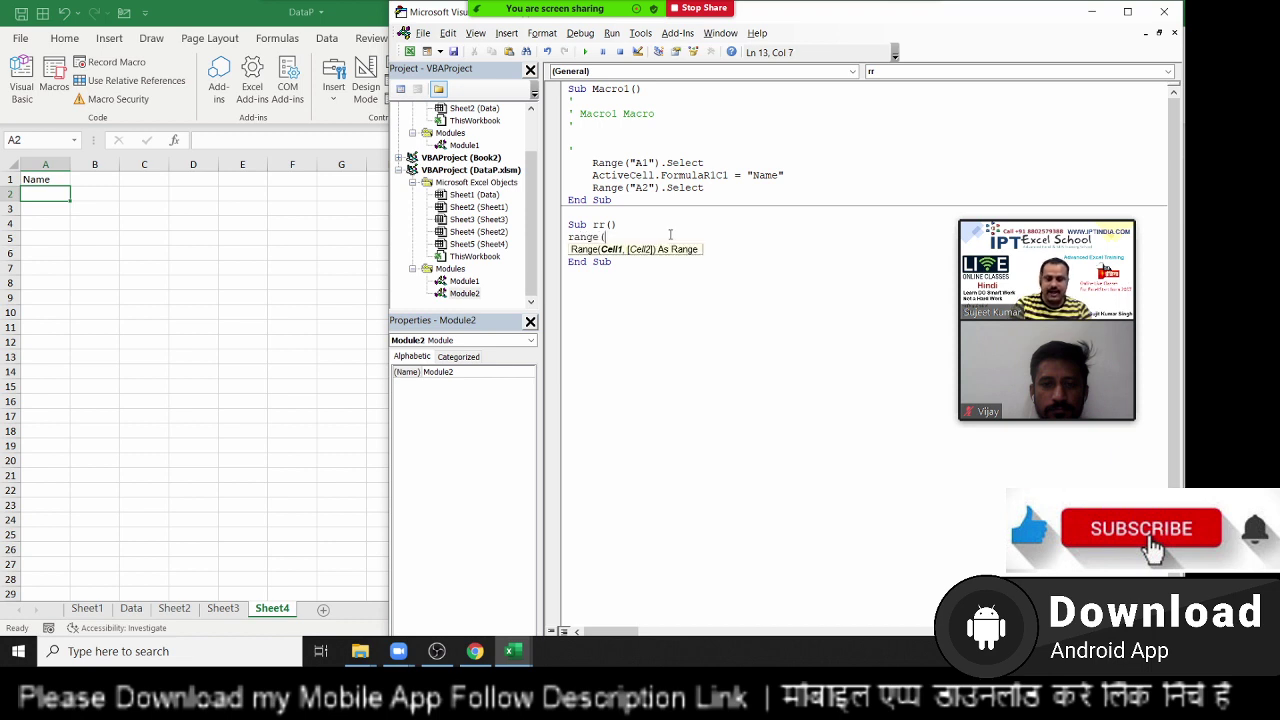
type("\"A1\"")
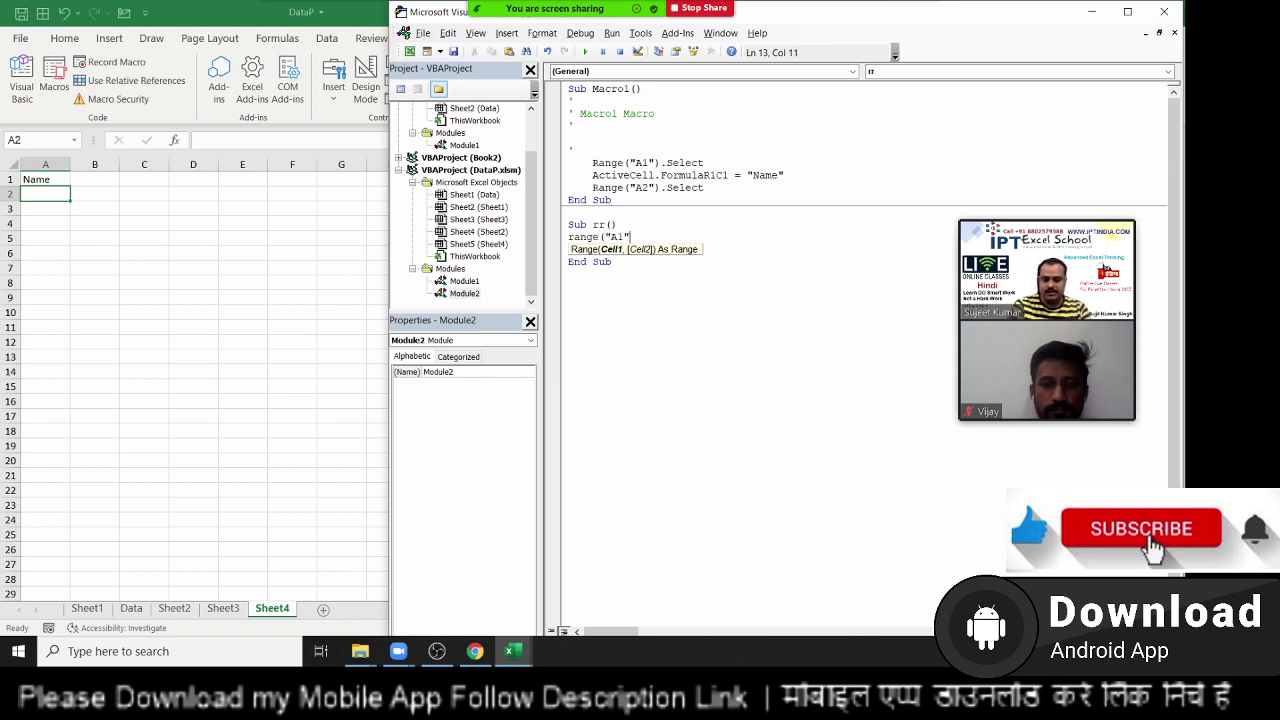
type(").")
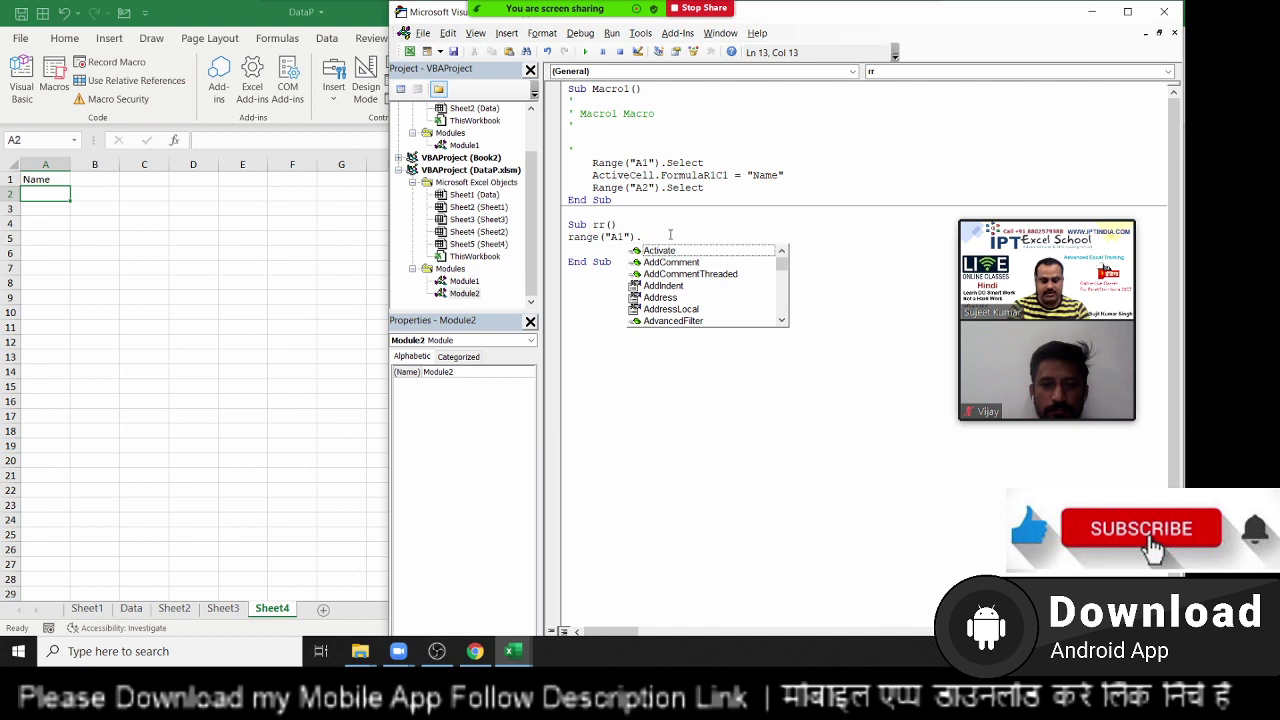
type("v")
key("Tab")
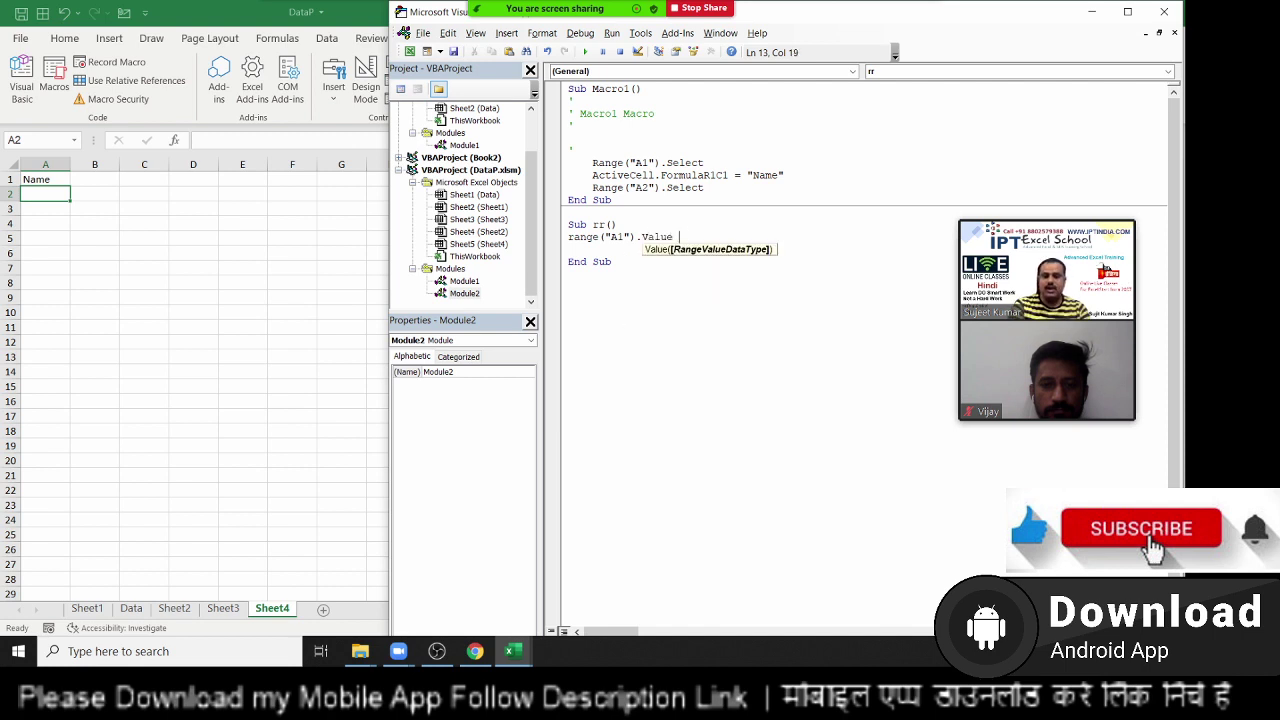
type("= \"Nam")
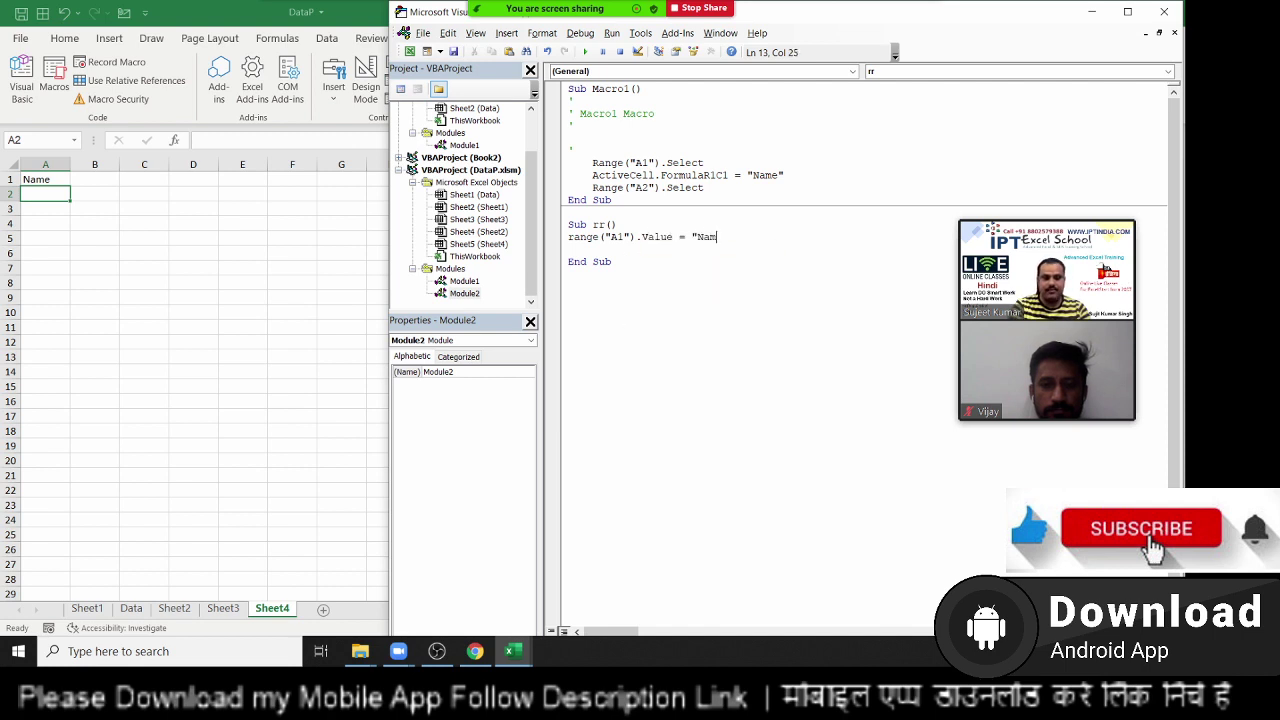
type("e\"")
left_click(697, 309)
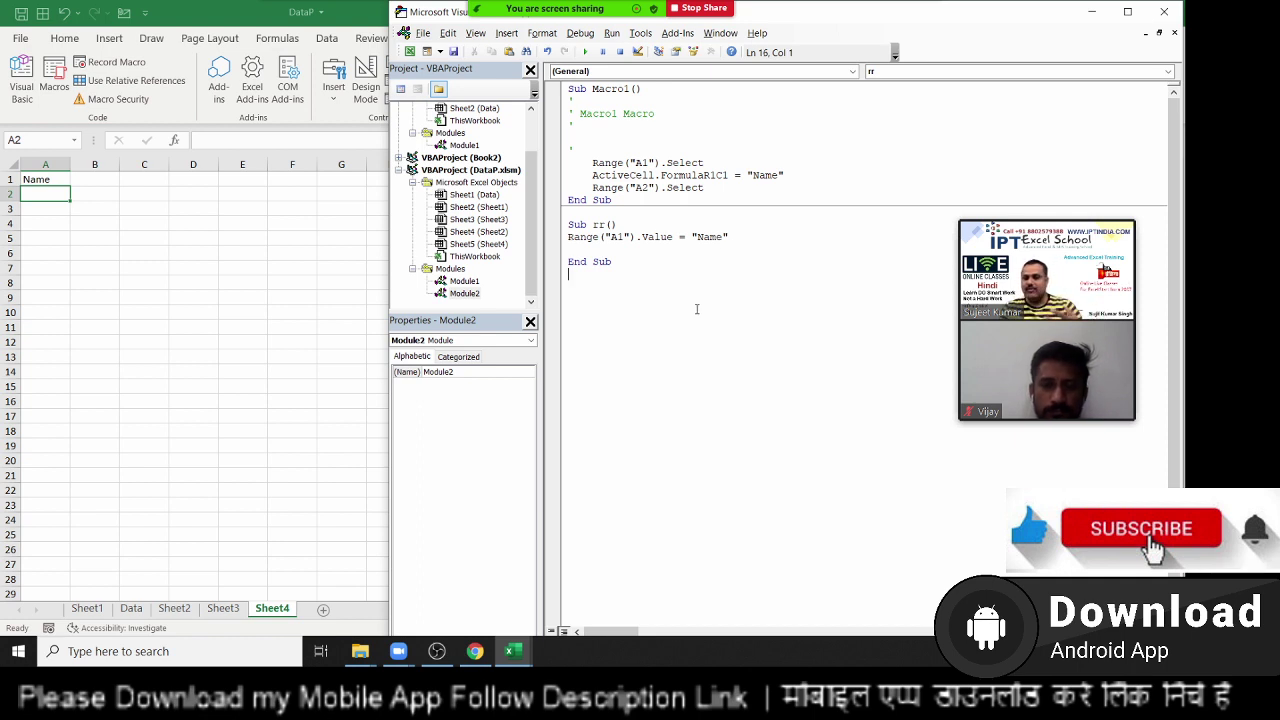
Step: Compare Macro1's statements with rr and add a blank line above rr's Range line
left_click_drag(700, 200, 584, 163)
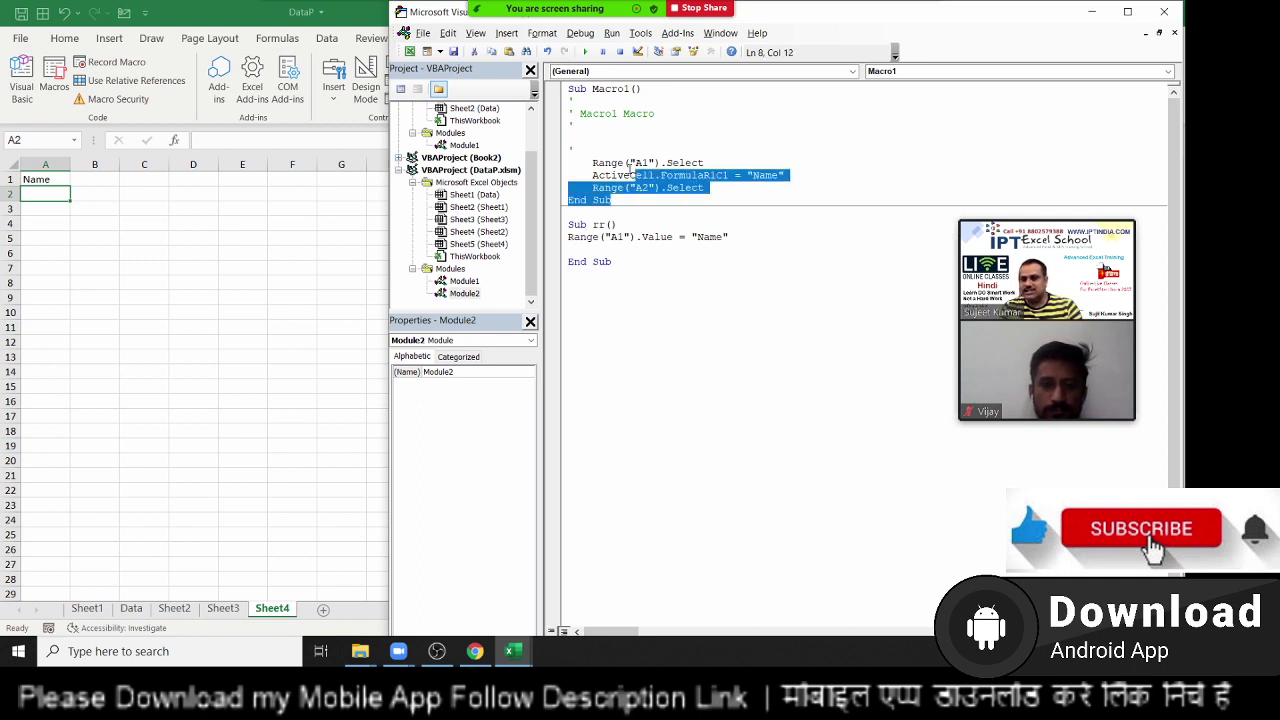
left_click(572, 250)
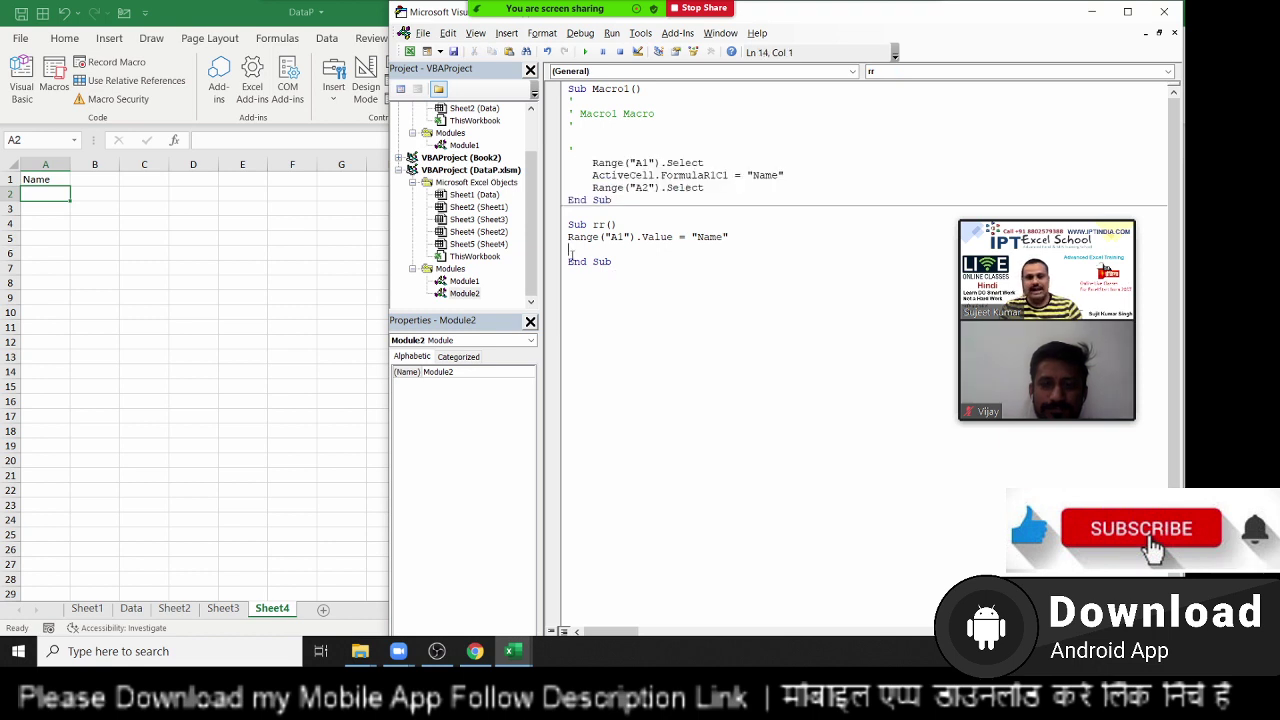
left_click(562, 240)
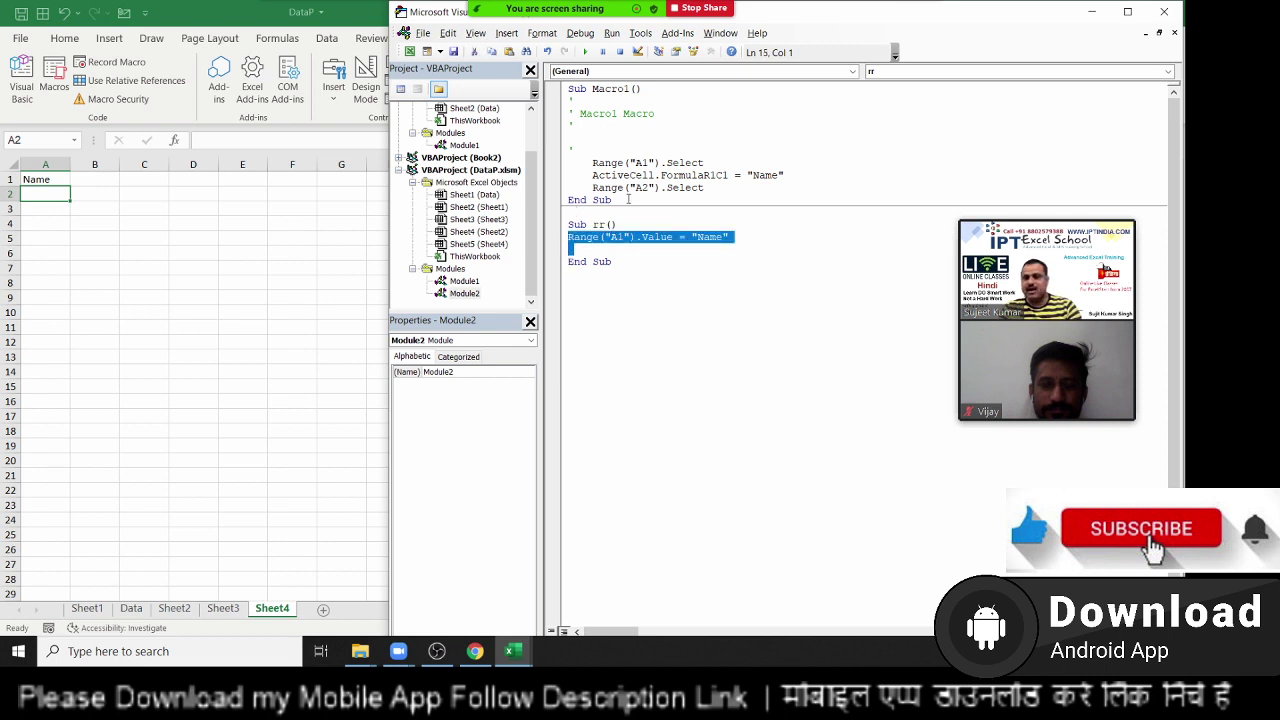
left_click_drag(703, 190, 576, 150)
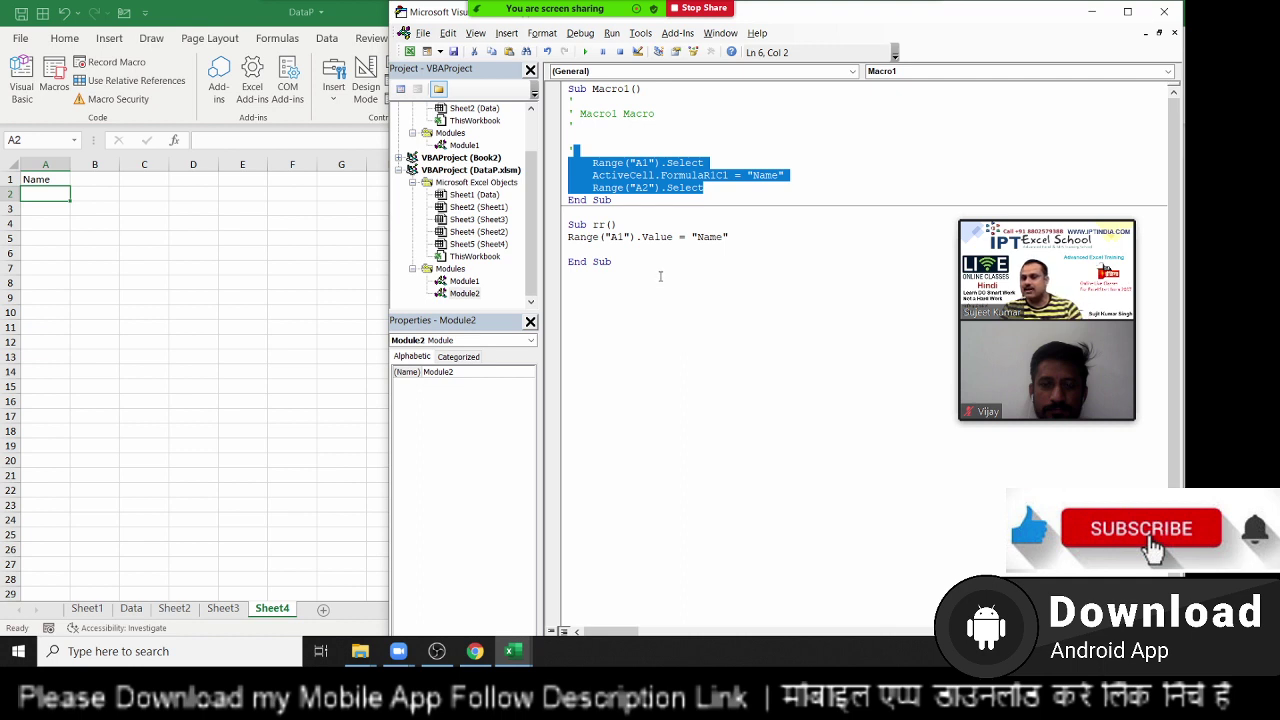
left_click(569, 237)
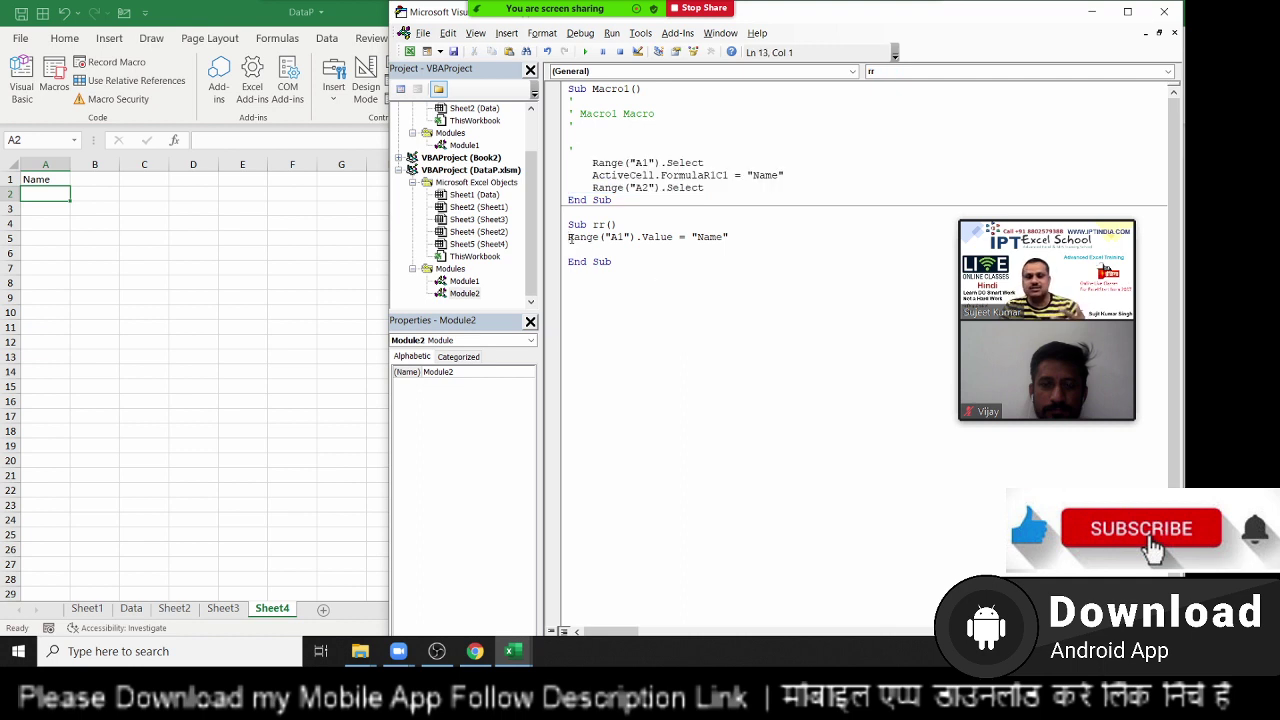
key("Return")
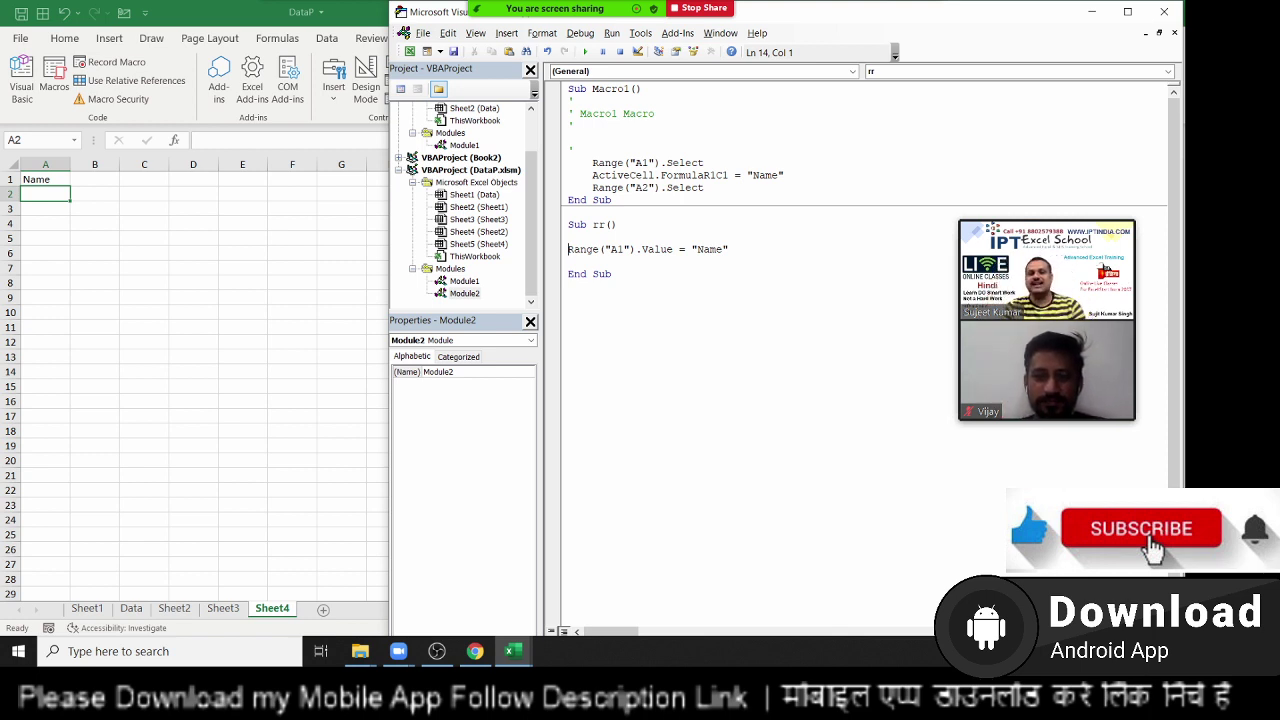
Step: Highlight Macro1's statements, the whole rr procedure, then the whole Macro1 procedure
left_click(569, 175)
key("shift+Down")
key("shift+Down")
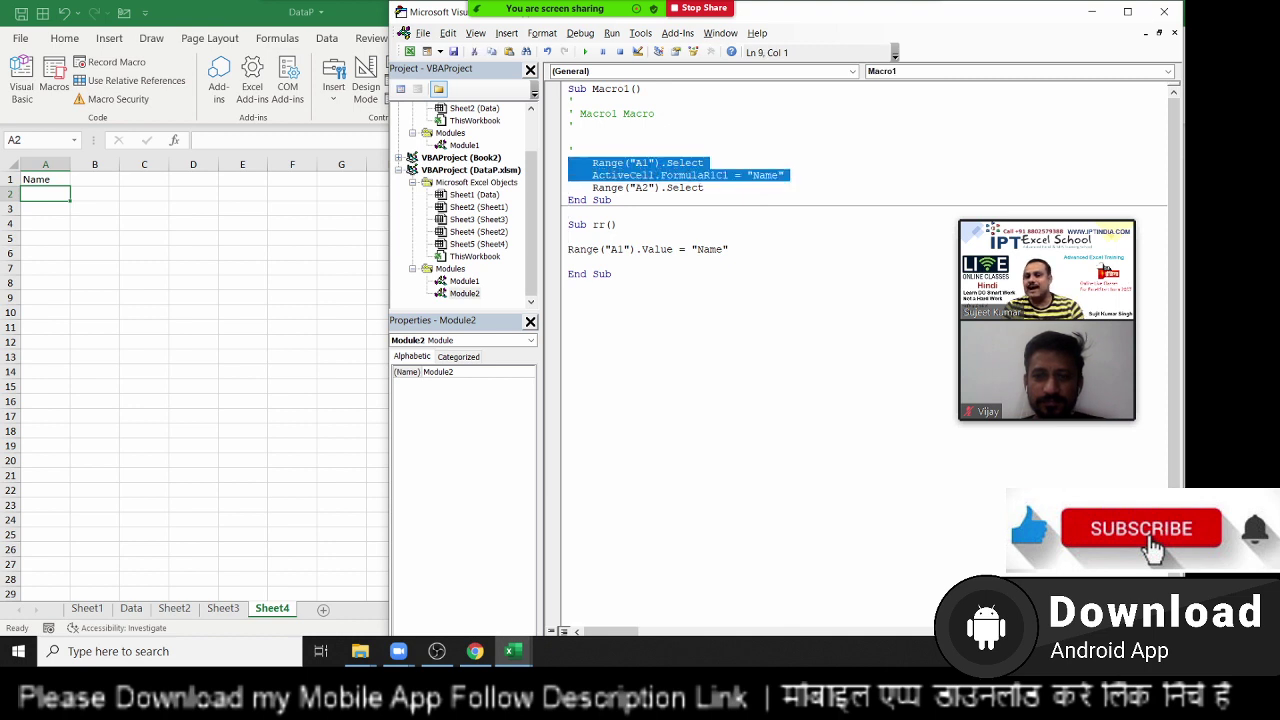
key("shift+Down")
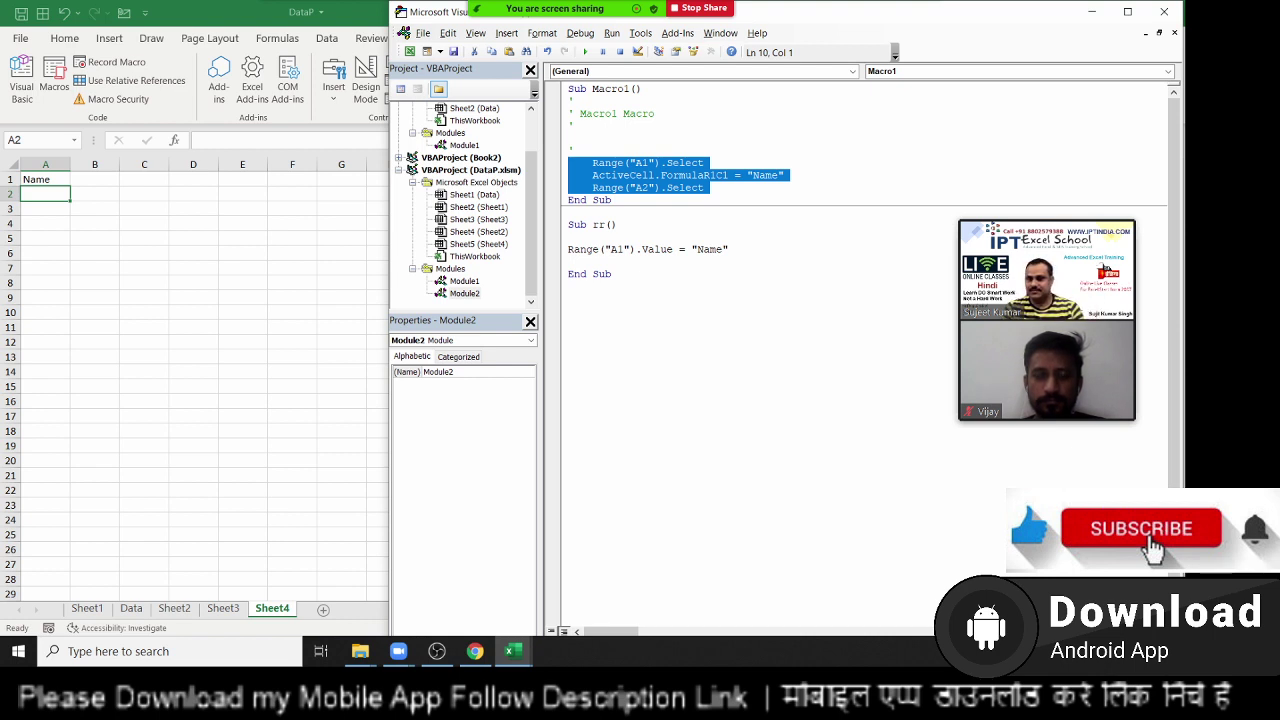
left_click(569, 224)
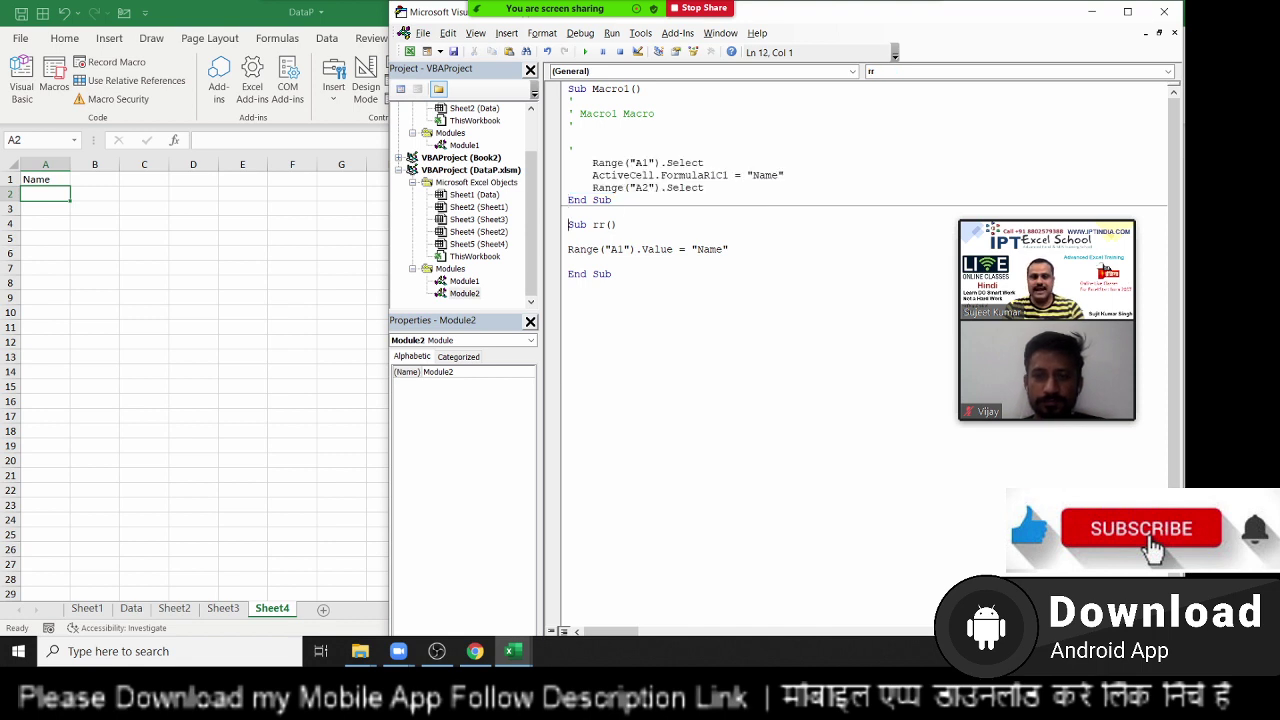
key("shift+Down")
key("shift+Down")
key("shift+Down")
key("shift+Down")
key("shift+Down")
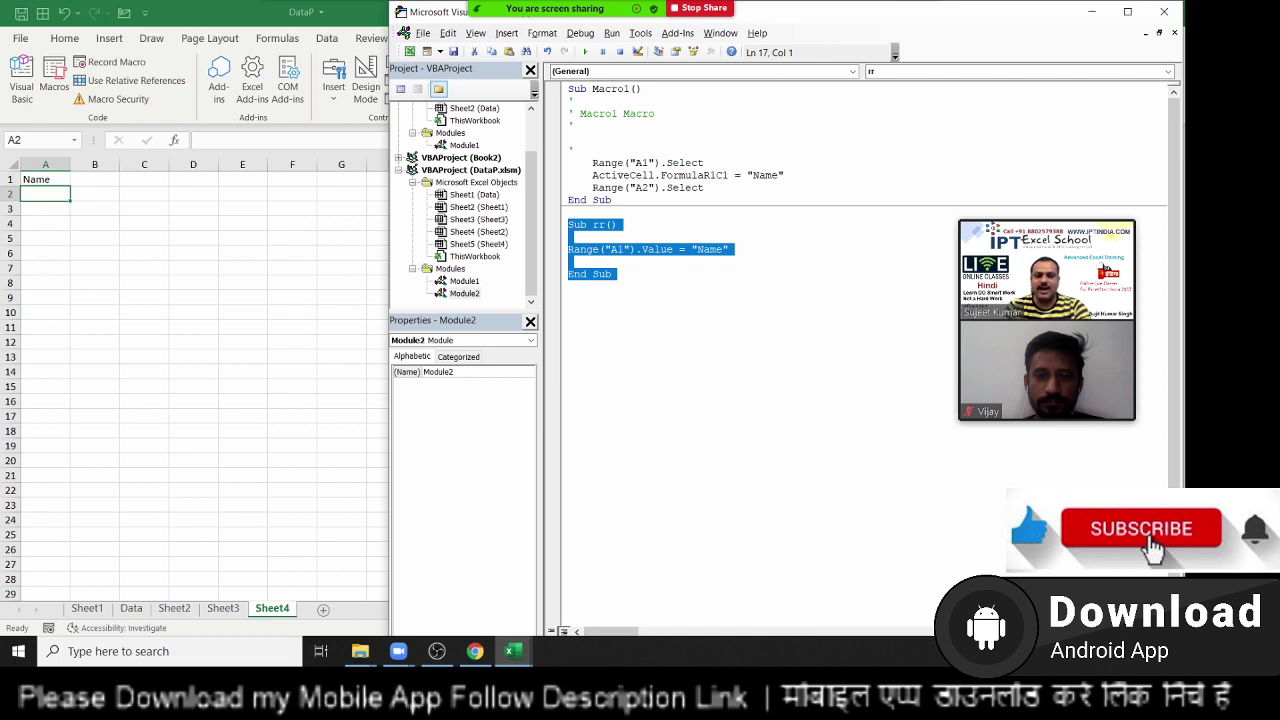
left_click(568, 286)
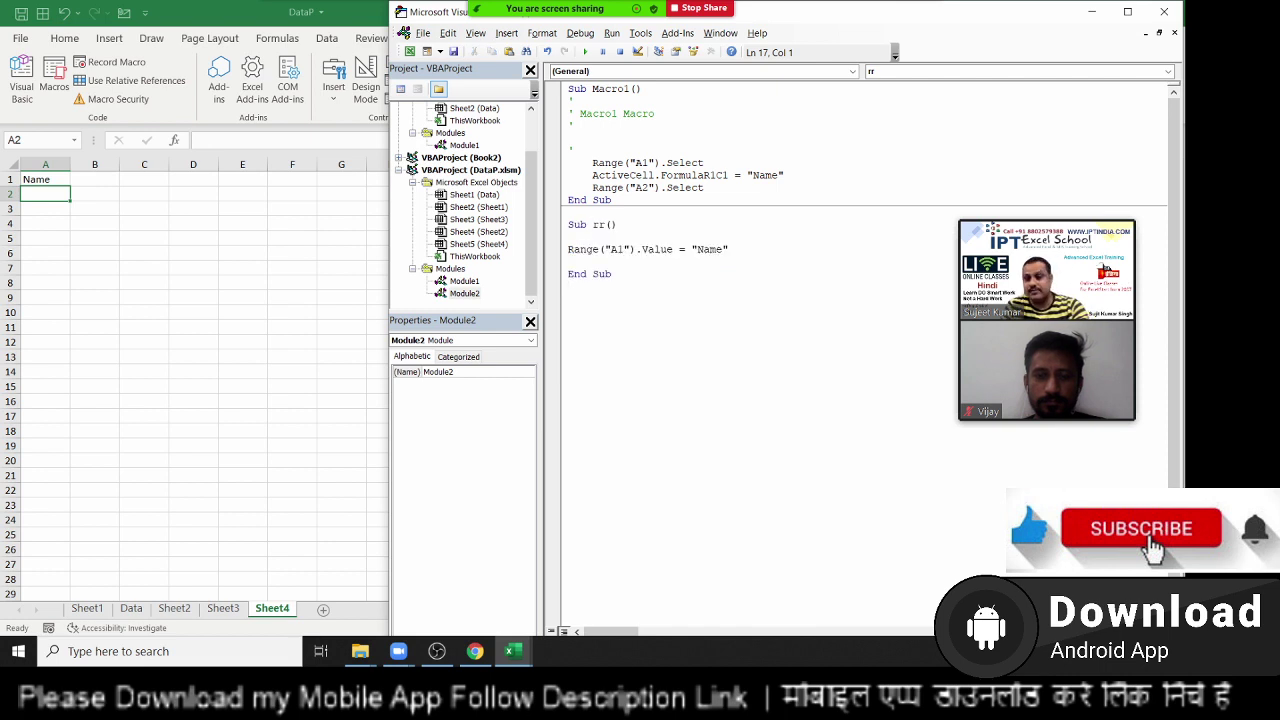
left_click(569, 101)
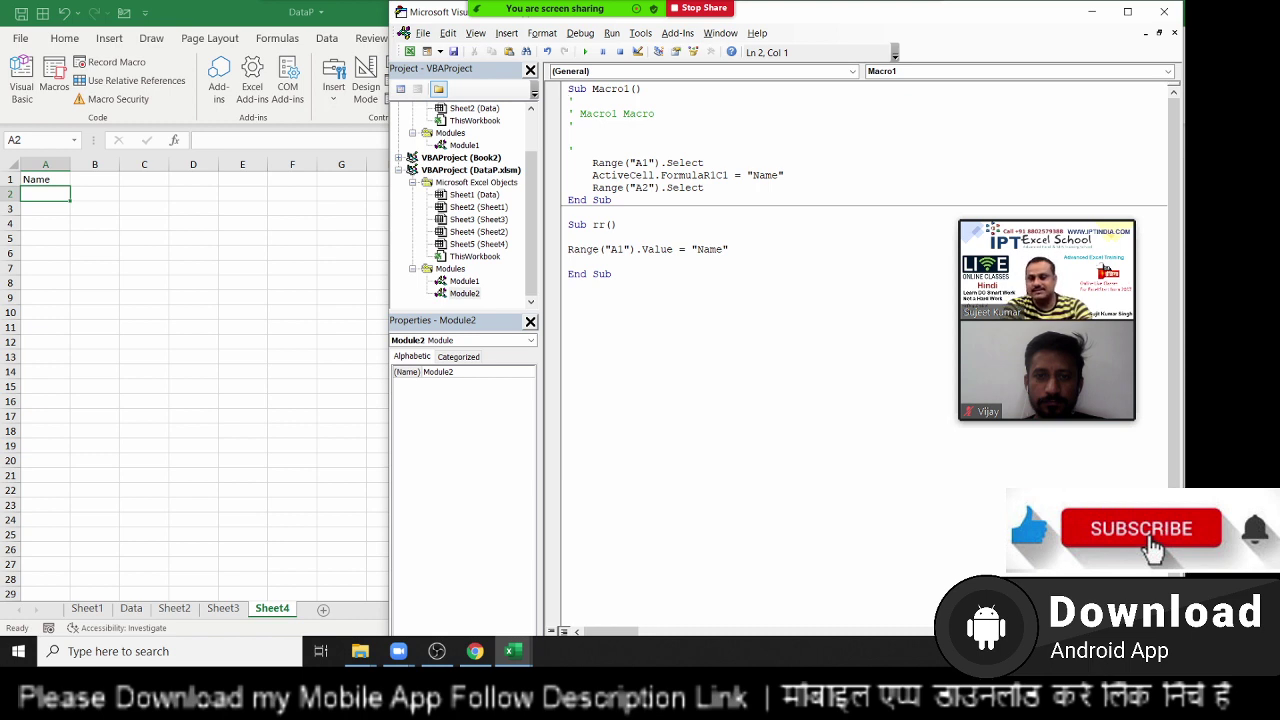
key("shift+Down")
key("shift+Down")
key("shift+Down")
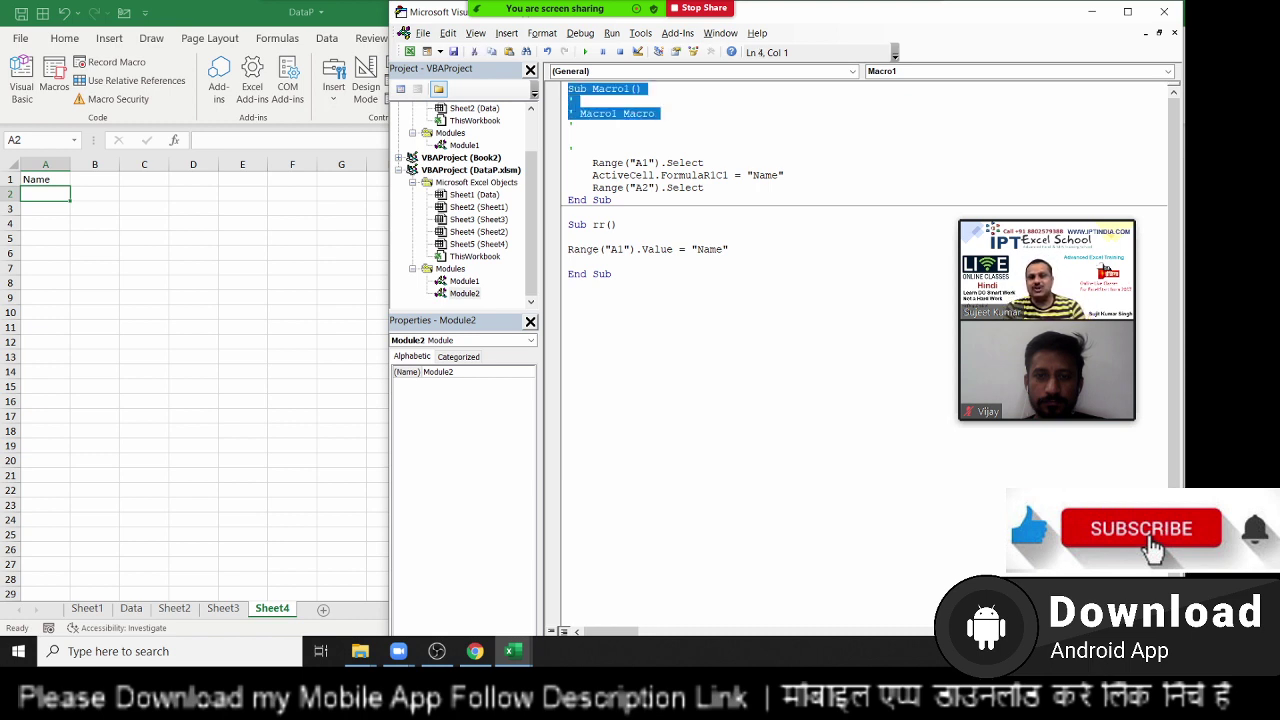
key("shift+Down")
key("shift+Down")
key("shift+Down")
key("shift+Down")
key("shift+Down")
key("shift+Down")
key("shift+Down")
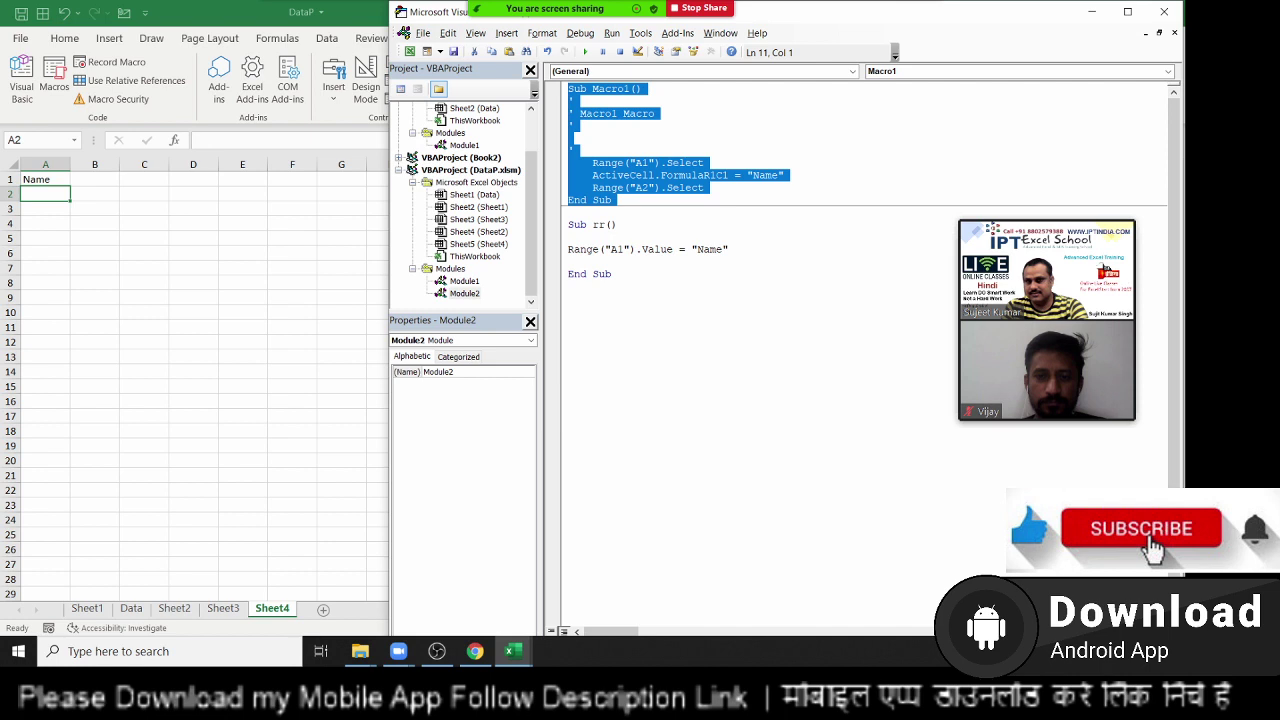
left_click(569, 212)
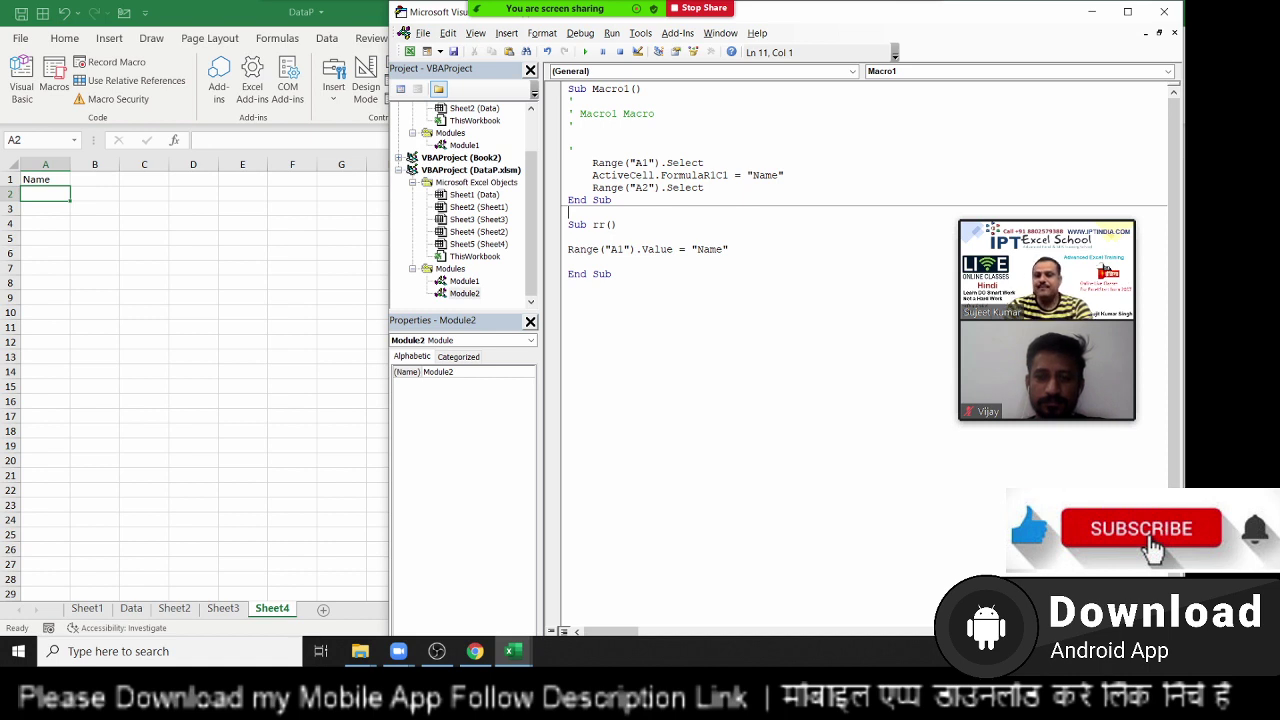
Step: Highlight Macro1's statement lines and rr's A1 line again, then return to the Excel worksheet
key("Up")
key("Up")
key("Up")
key("Up")
key("Up")
key("Up")
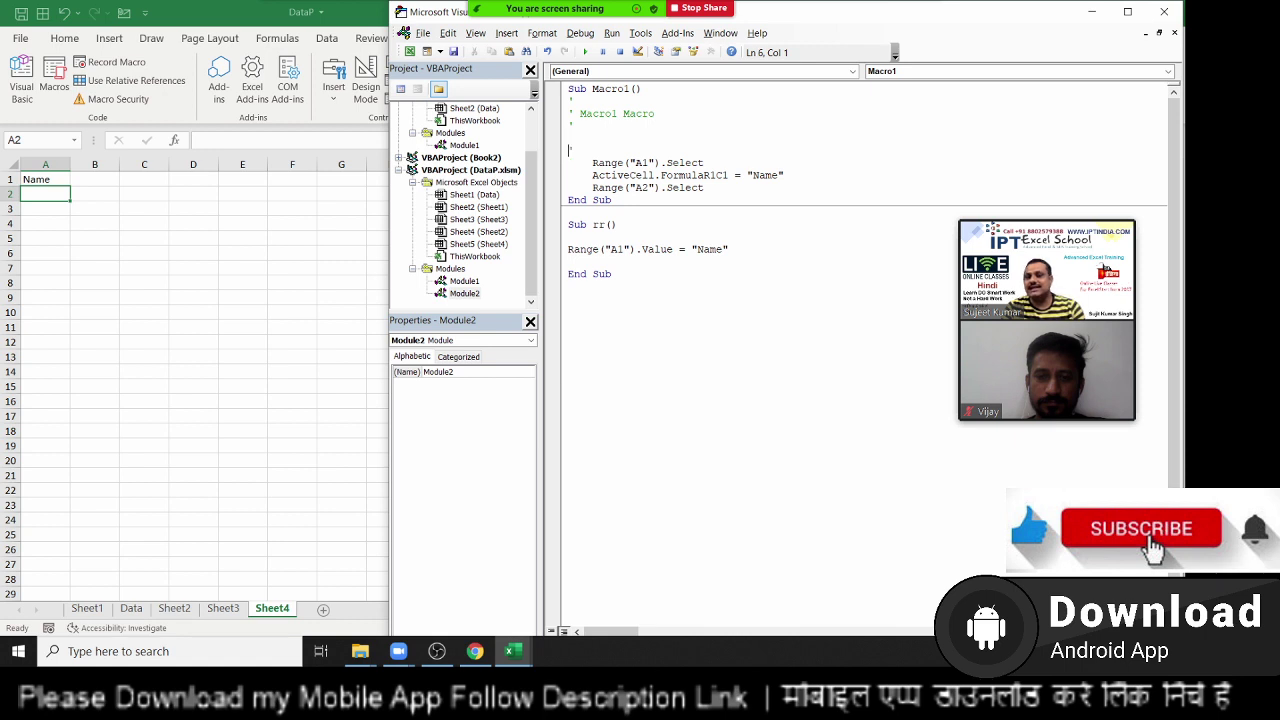
key("shift+Down")
key("shift+Down")
key("shift+Down")
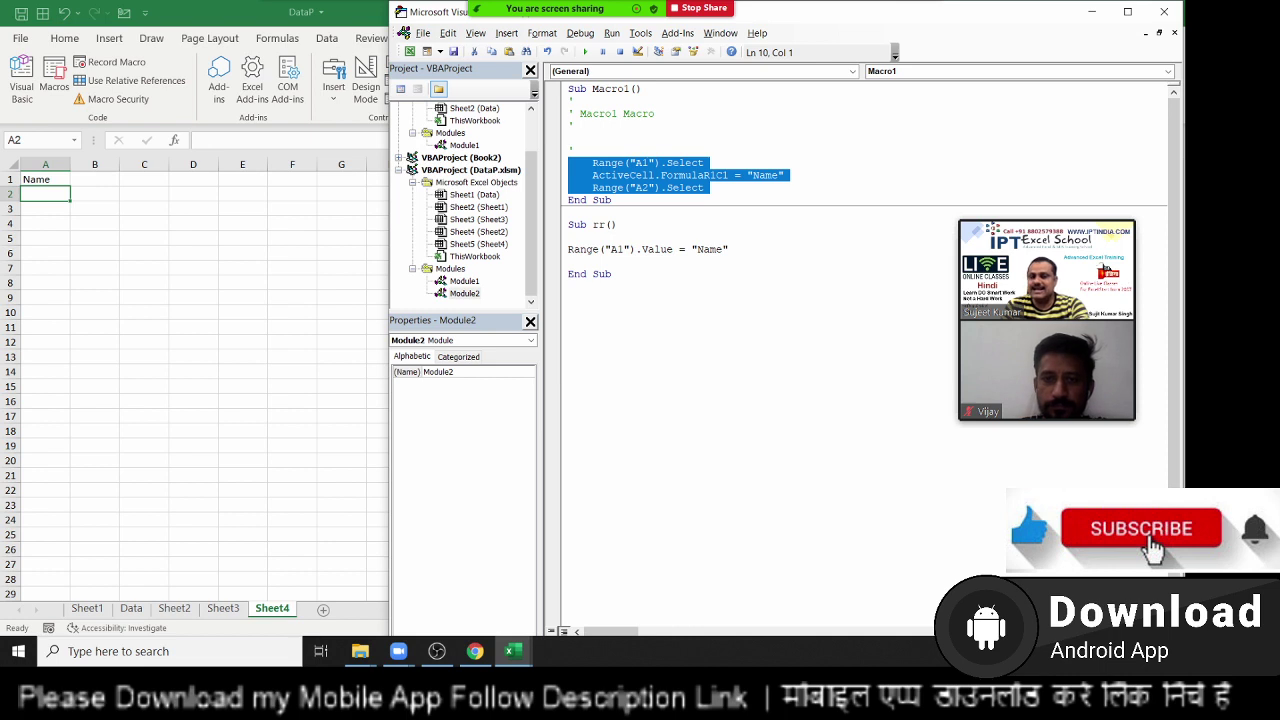
key("Down")
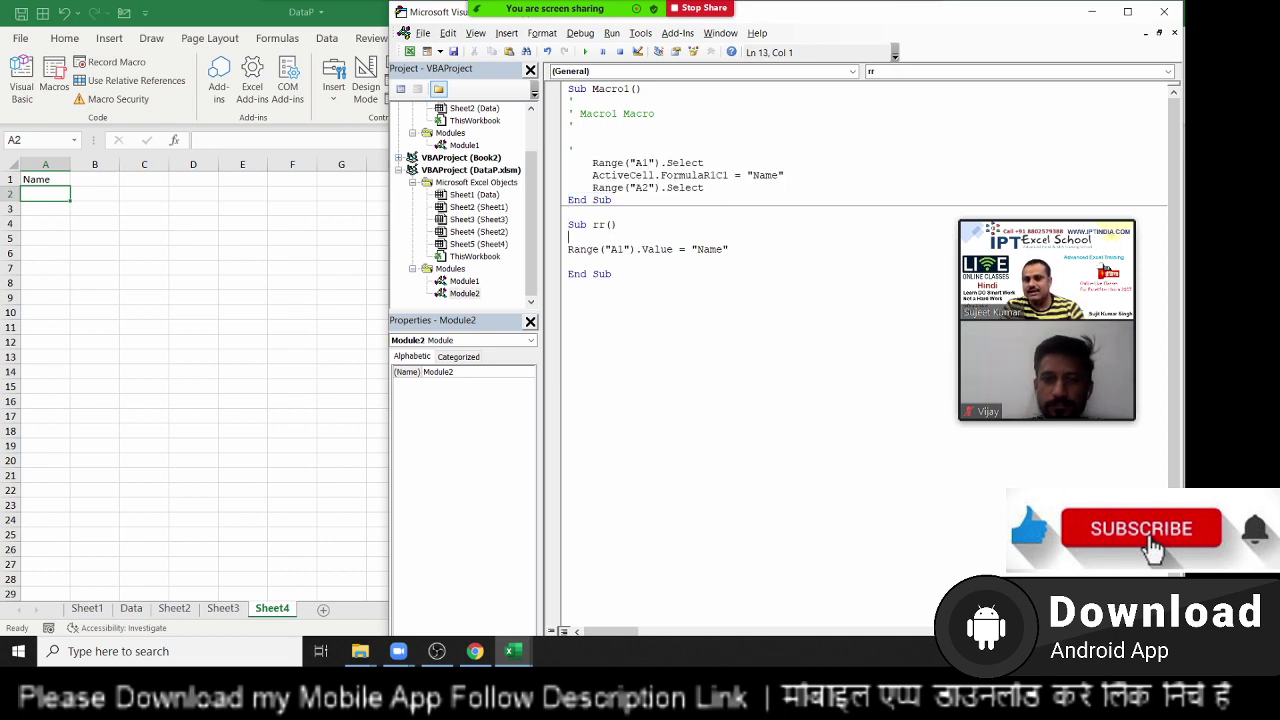
key("Down")
key("shift+Down")
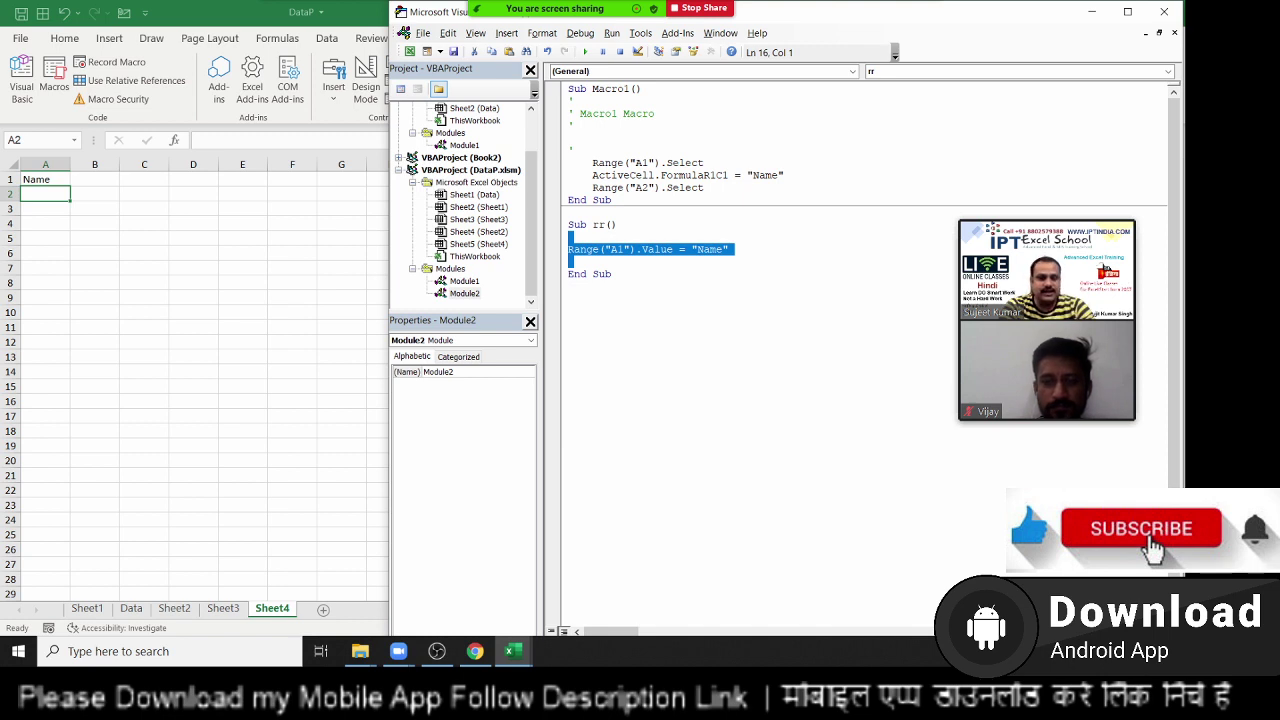
left_click(569, 138)
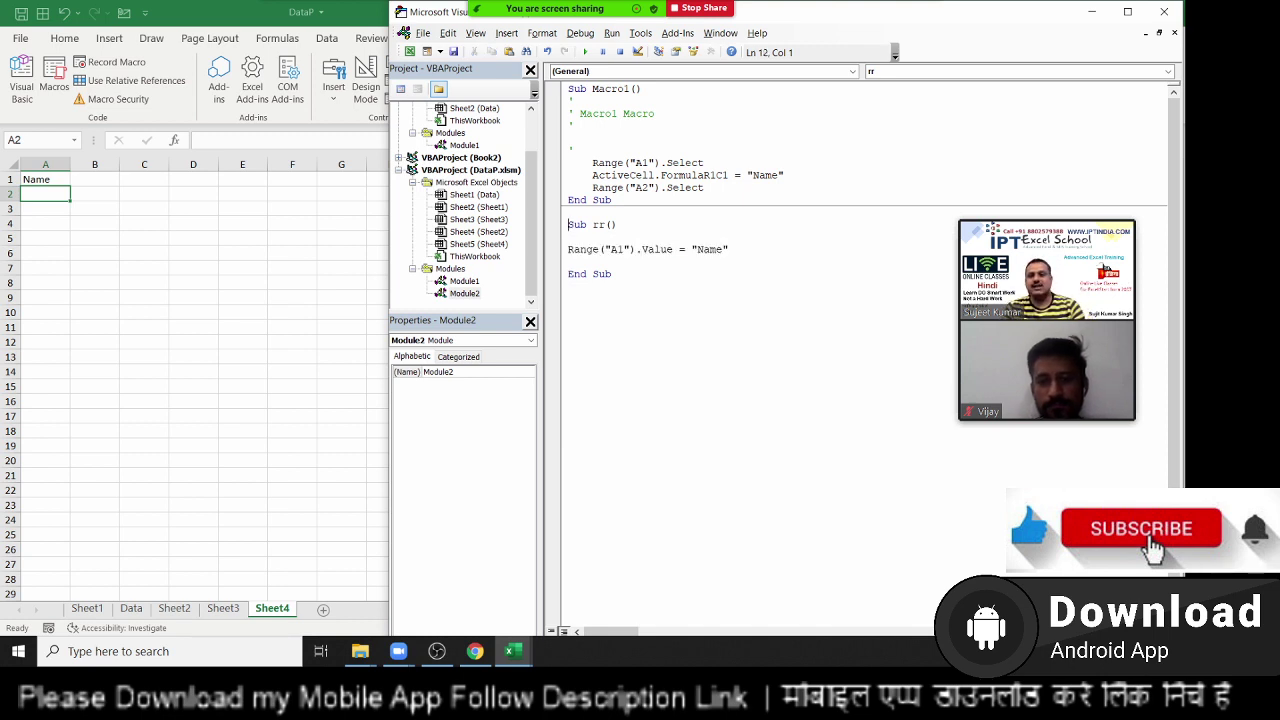
key("shift+Down")
key("shift+Down")
key("shift+Down")
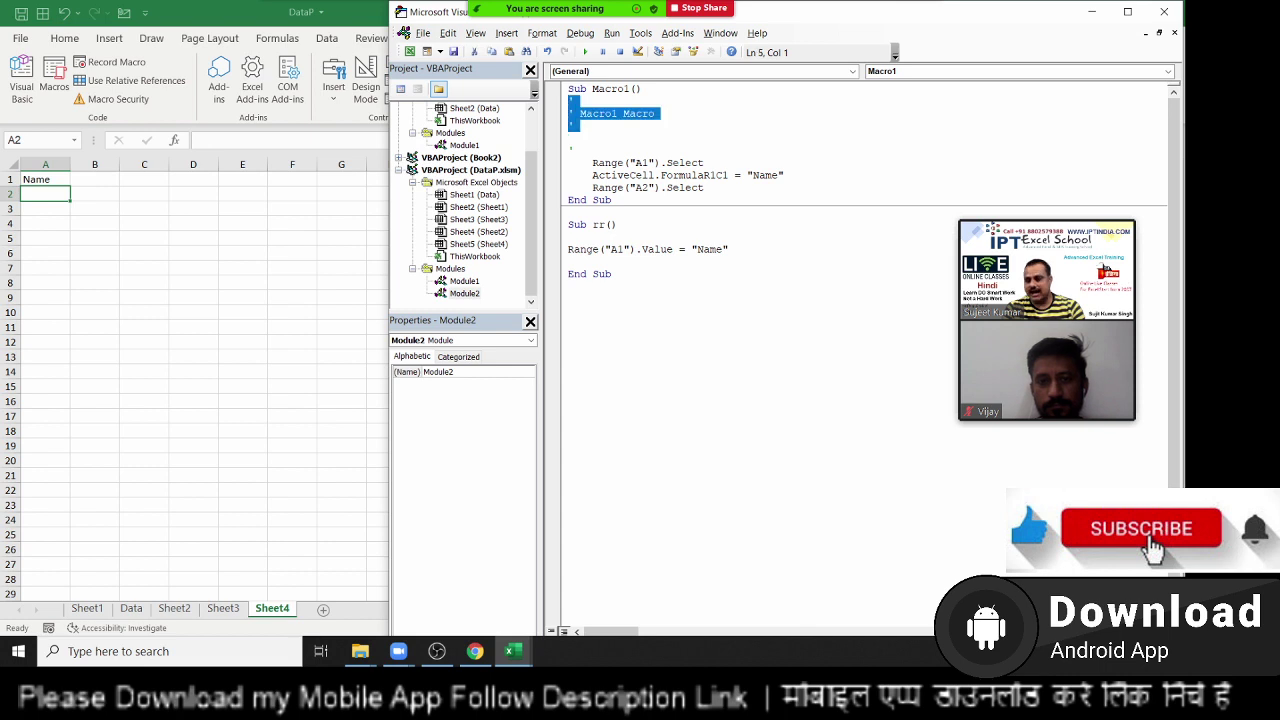
key("shift+Down")
key("shift+Down")
key("shift+Down")
key("shift+Down")
key("shift+Down")
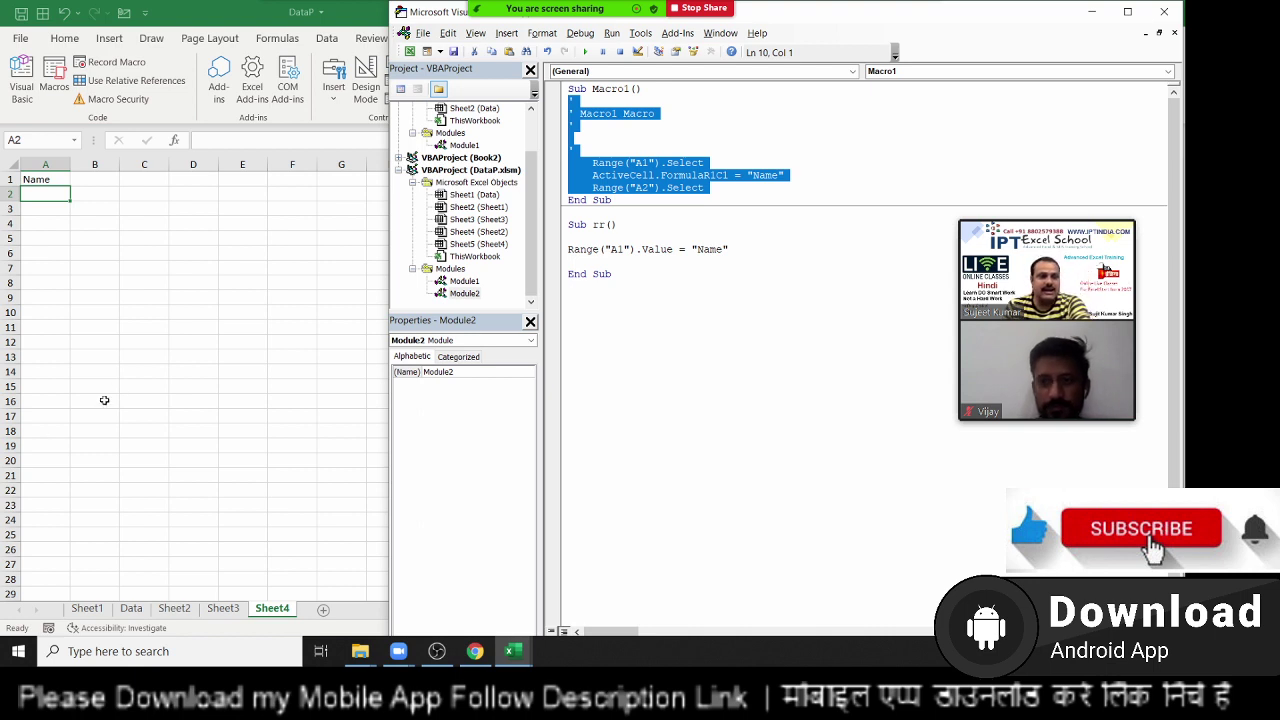
left_click(130, 324)
left_click(65, 40)
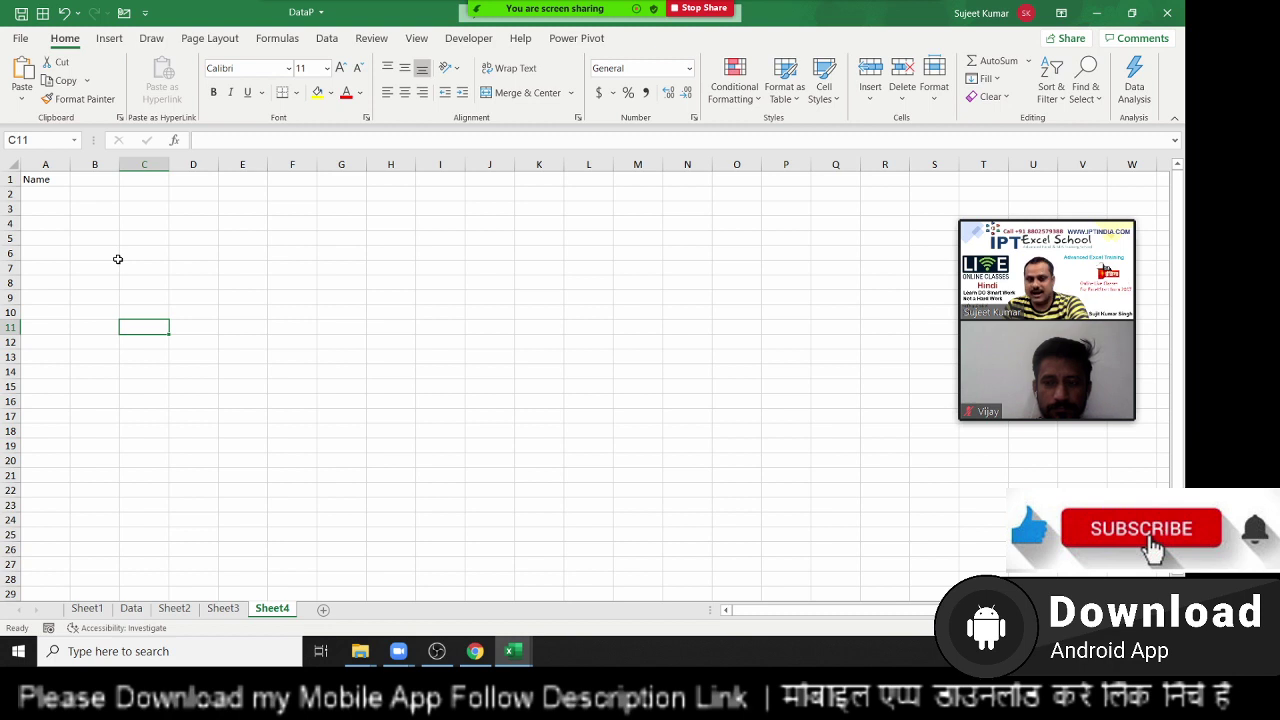
Step: Select A1 on Sheet4, record Macro2 that bolds it, and switch to Book1
left_click(50, 182)
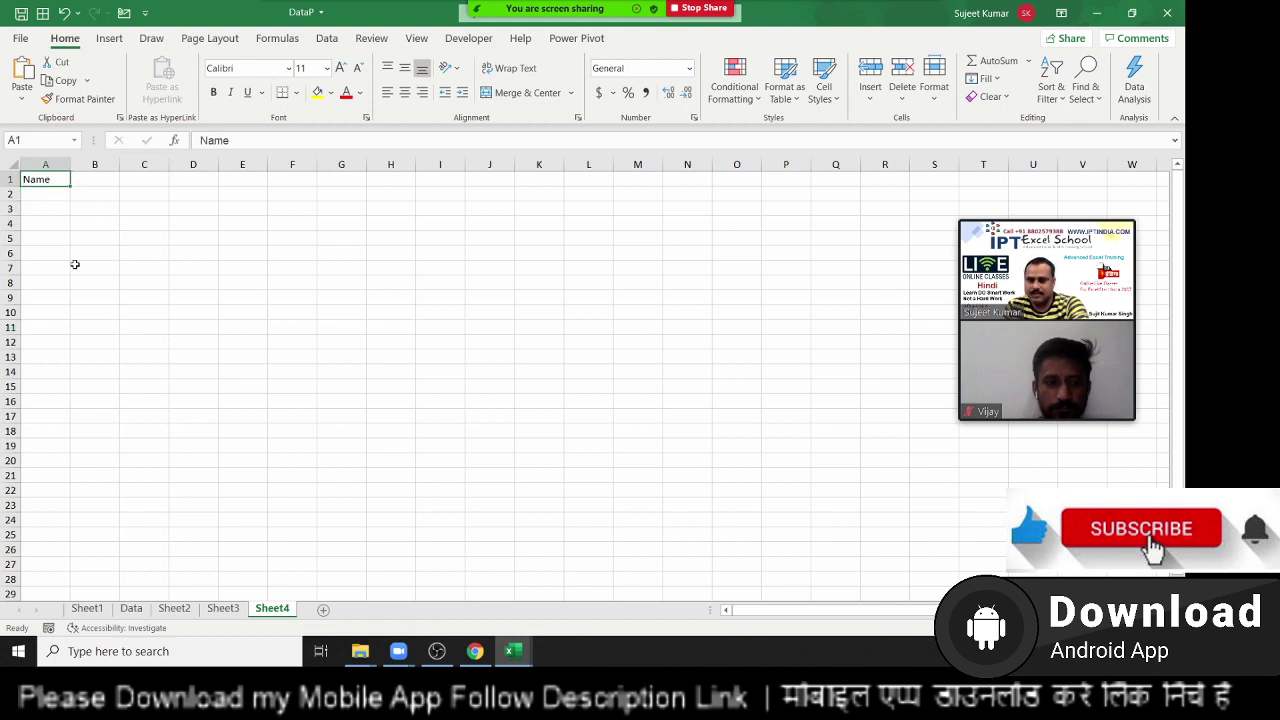
left_click(48, 628)
left_click(751, 503)
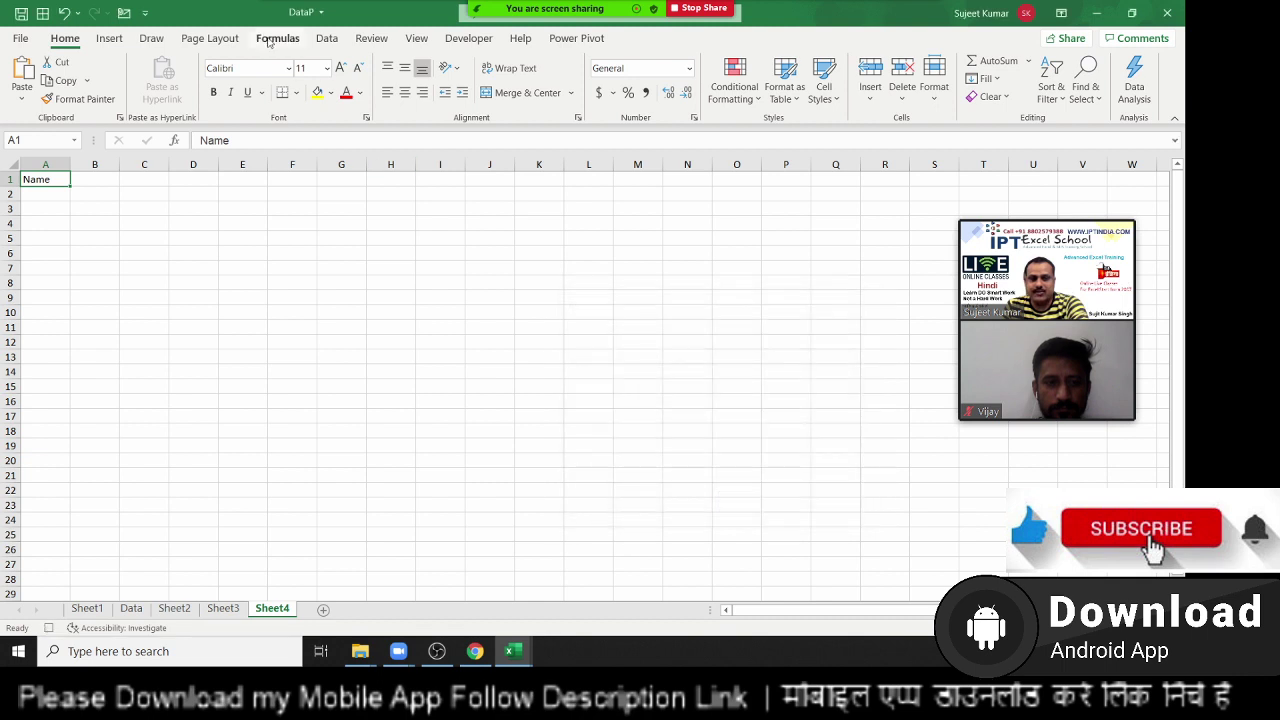
left_click(213, 92)
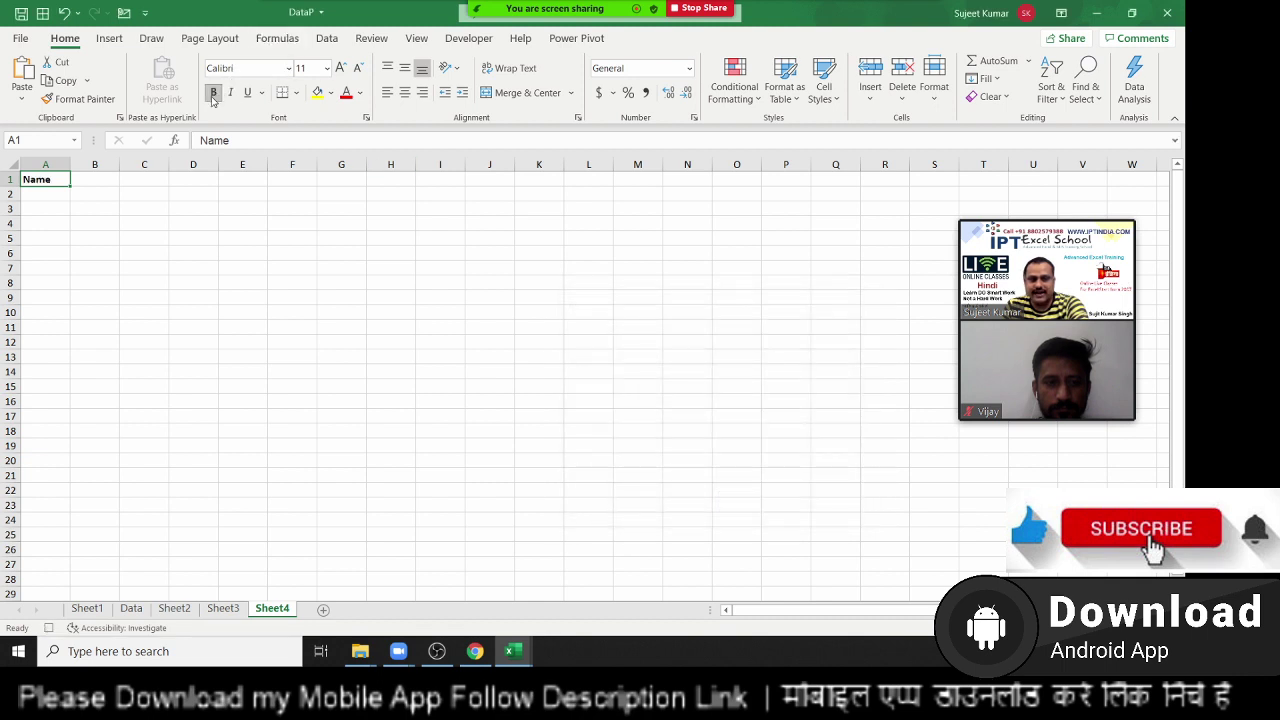
left_click(48, 628)
left_click(515, 652)
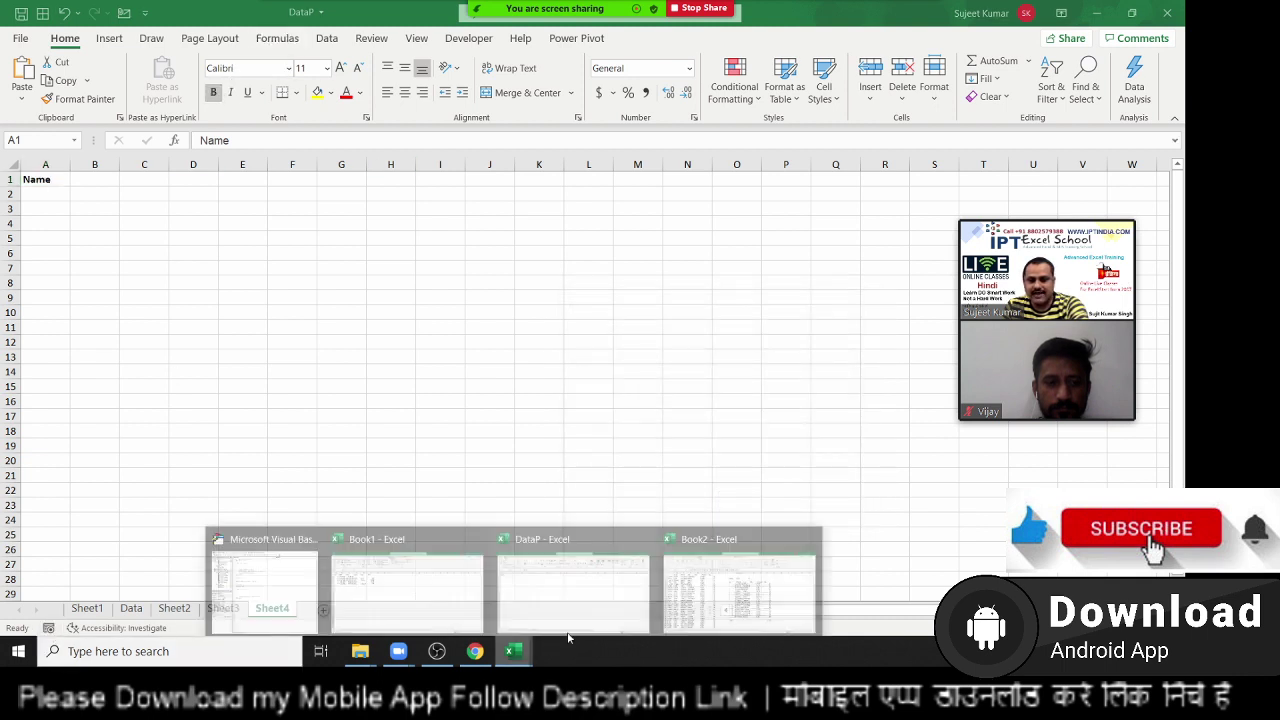
left_click(404, 594)
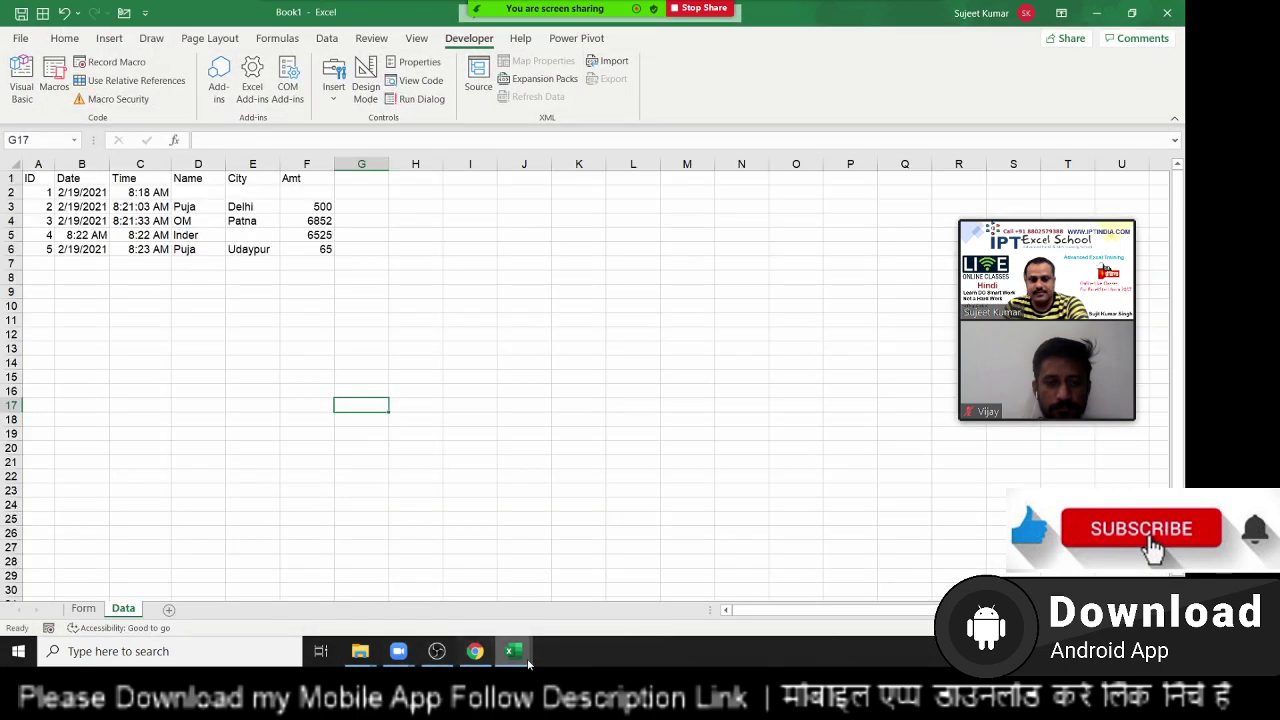
Step: Bring the VBA editor forward and highlight Macro2's Selection.Font.Bold = True line
mouse_move(432, 624)
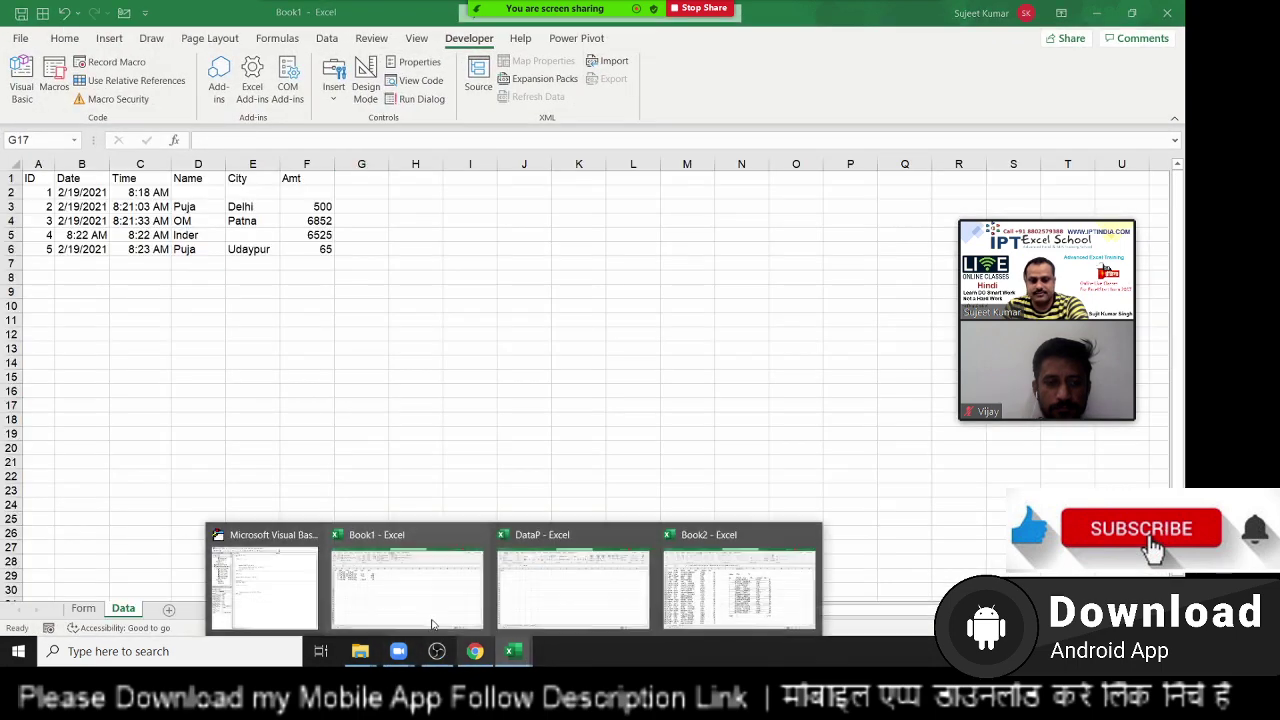
left_click(300, 593)
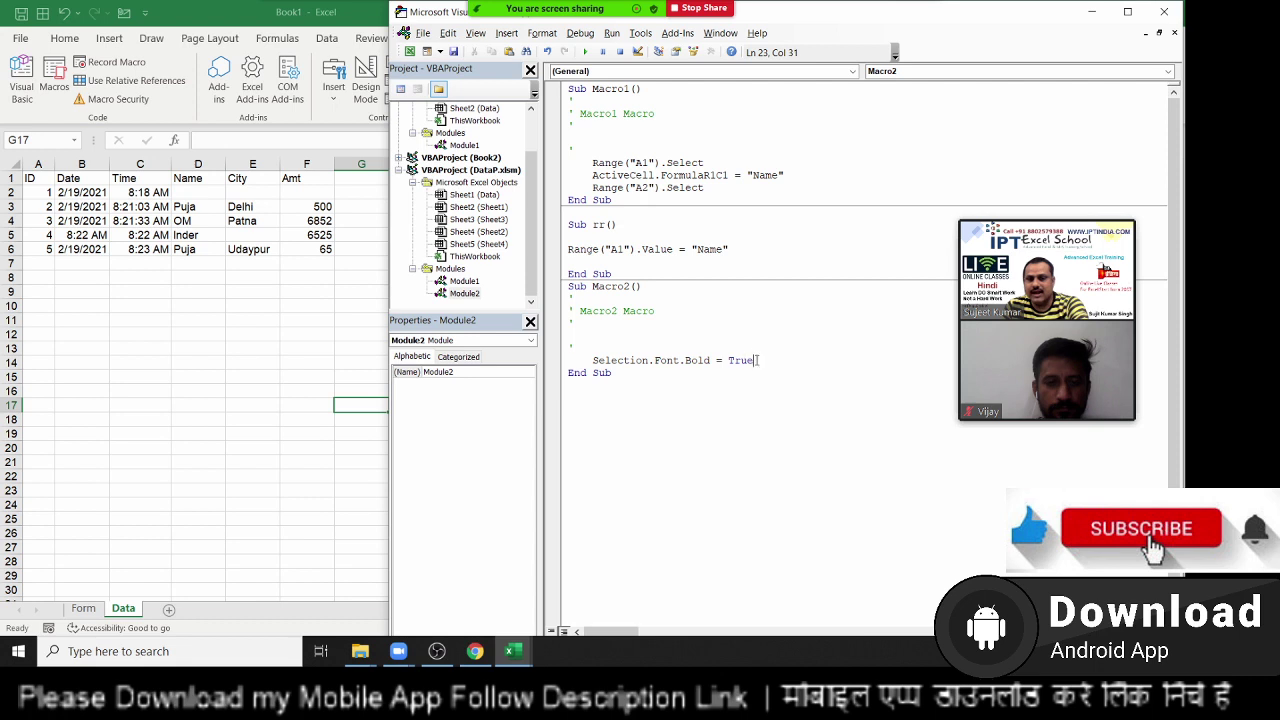
left_click_drag(752, 360, 588, 362)
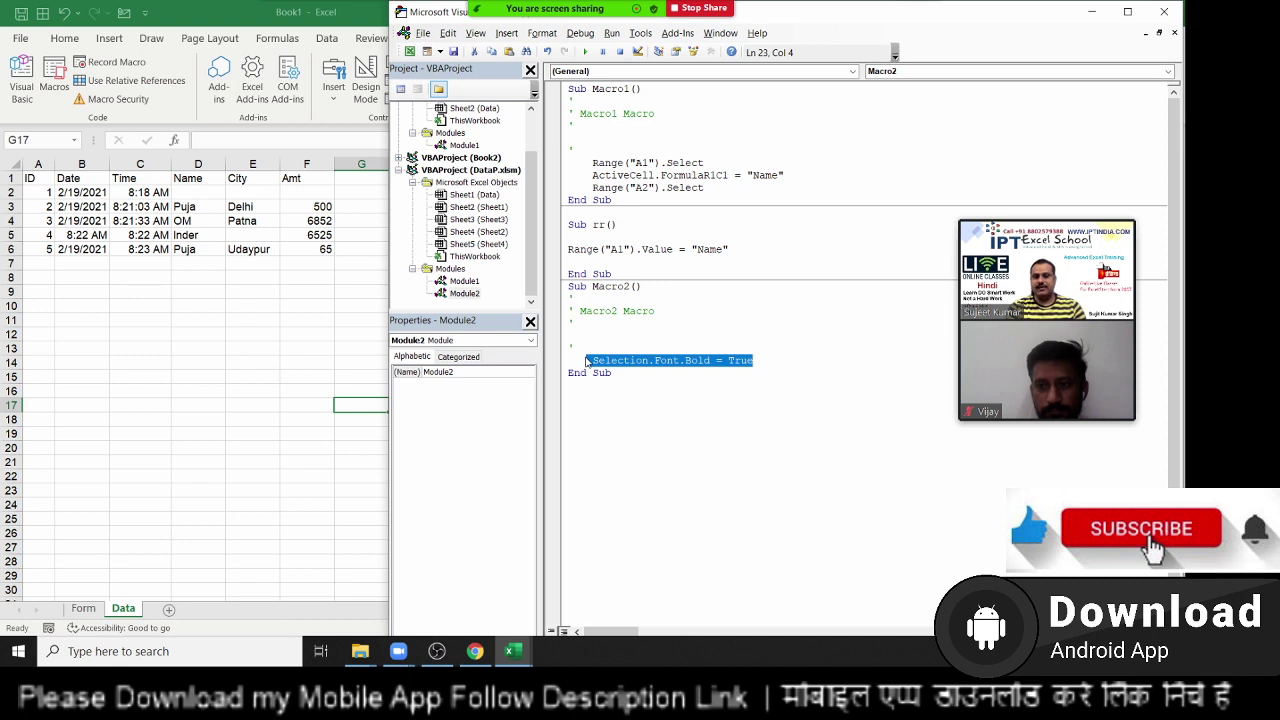
Step: Highlight Font, .Font.Bold = True and Selection in Macro2's line, then return to Book1's Data sheet
double_click(665, 362)
left_click(740, 368)
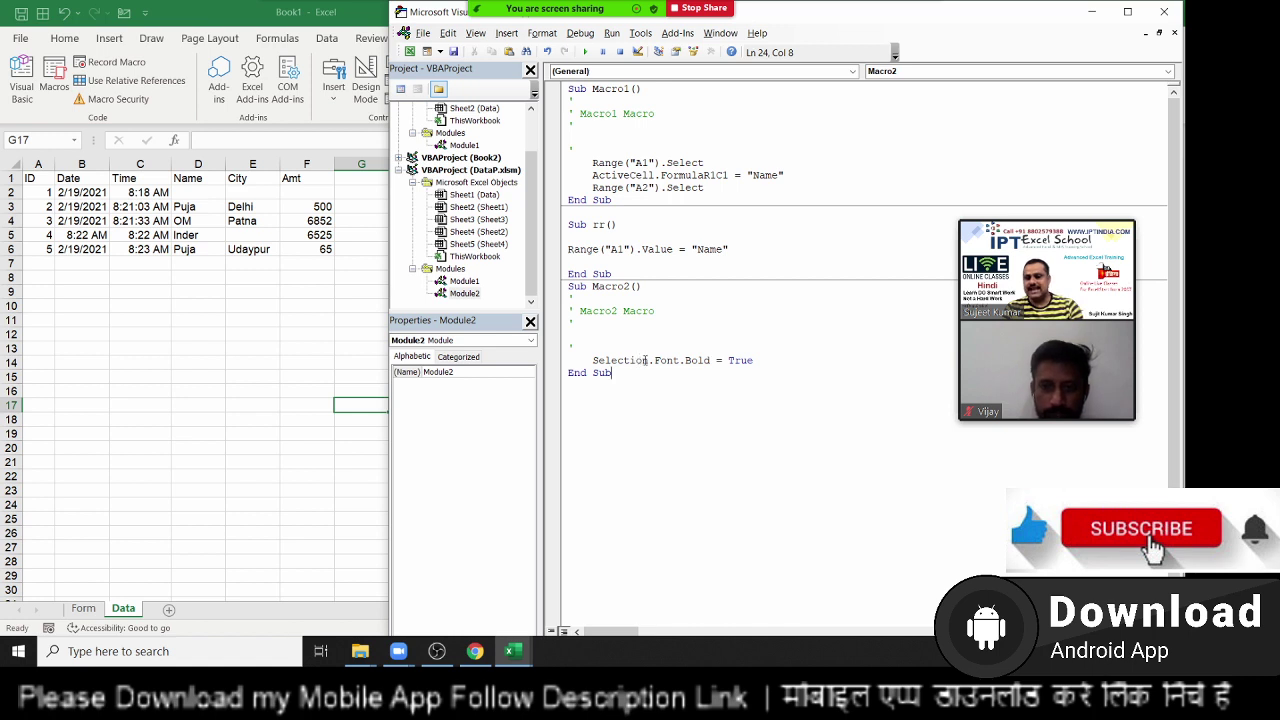
left_click_drag(648, 360, 577, 370)
double_click(594, 362)
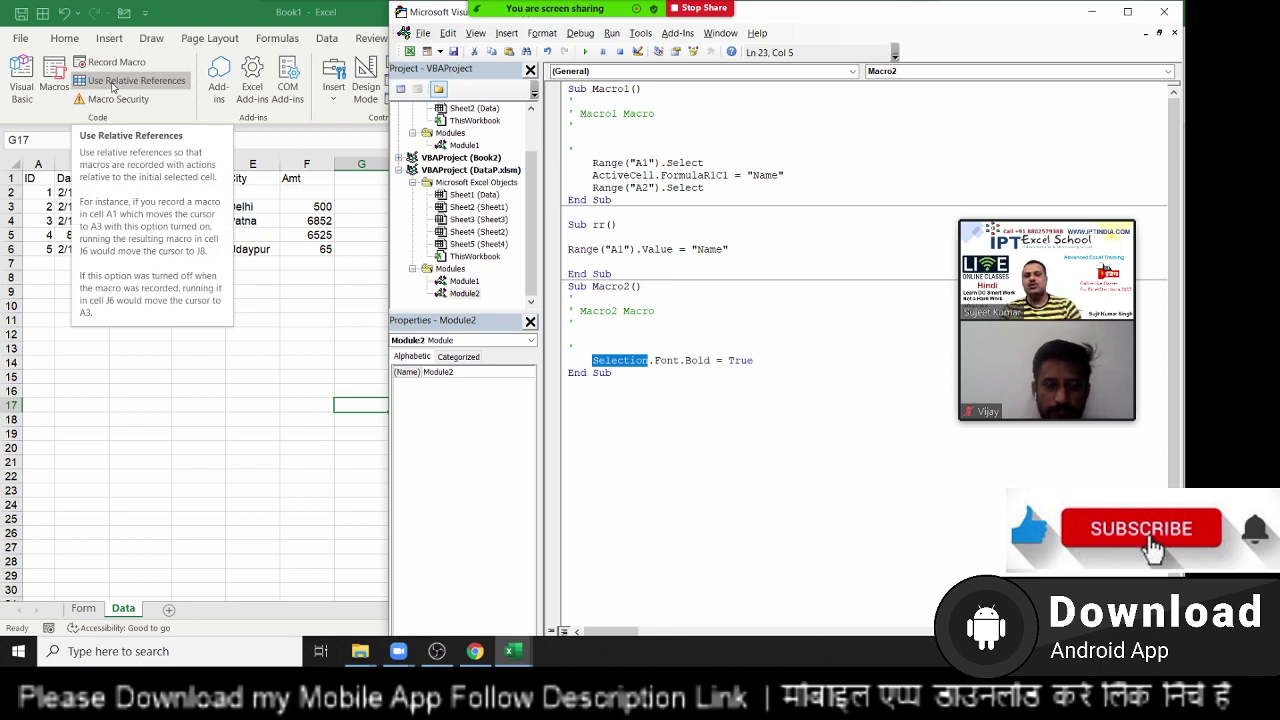
left_click(140, 393)
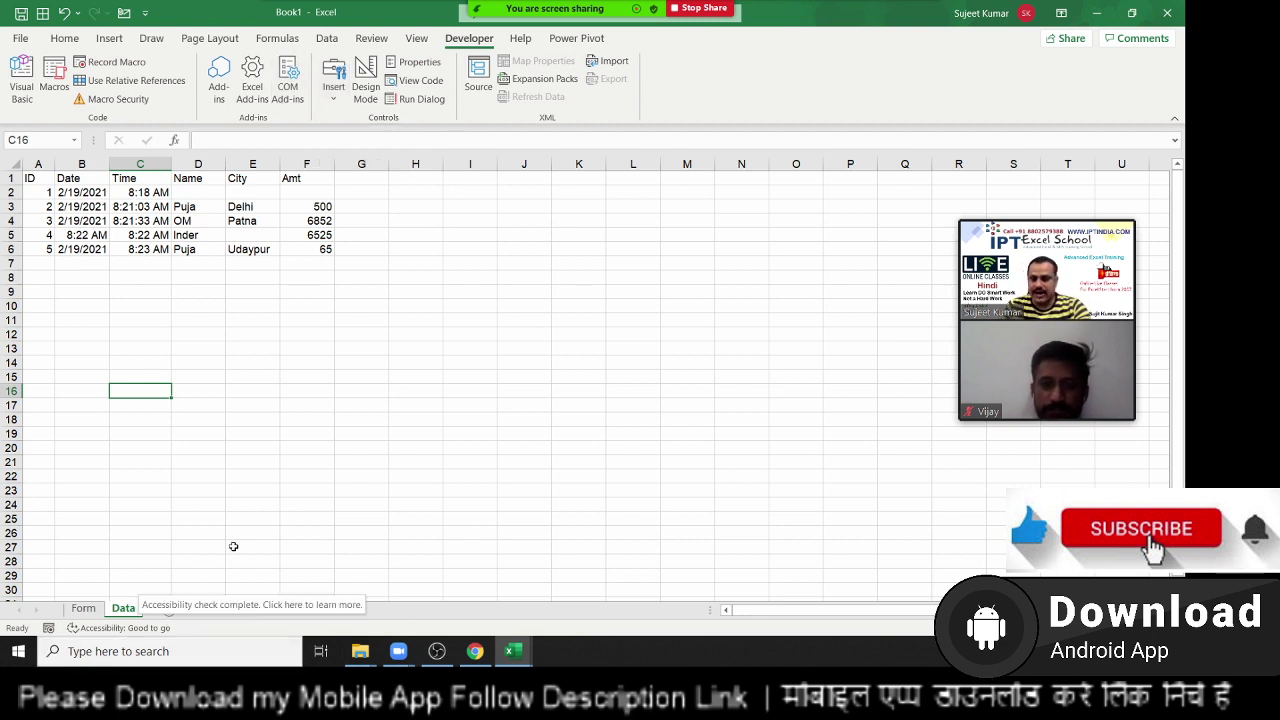
Step: End the Excel screen share using Stop Share on Zoom's sharing bar
mouse_move(600, 8)
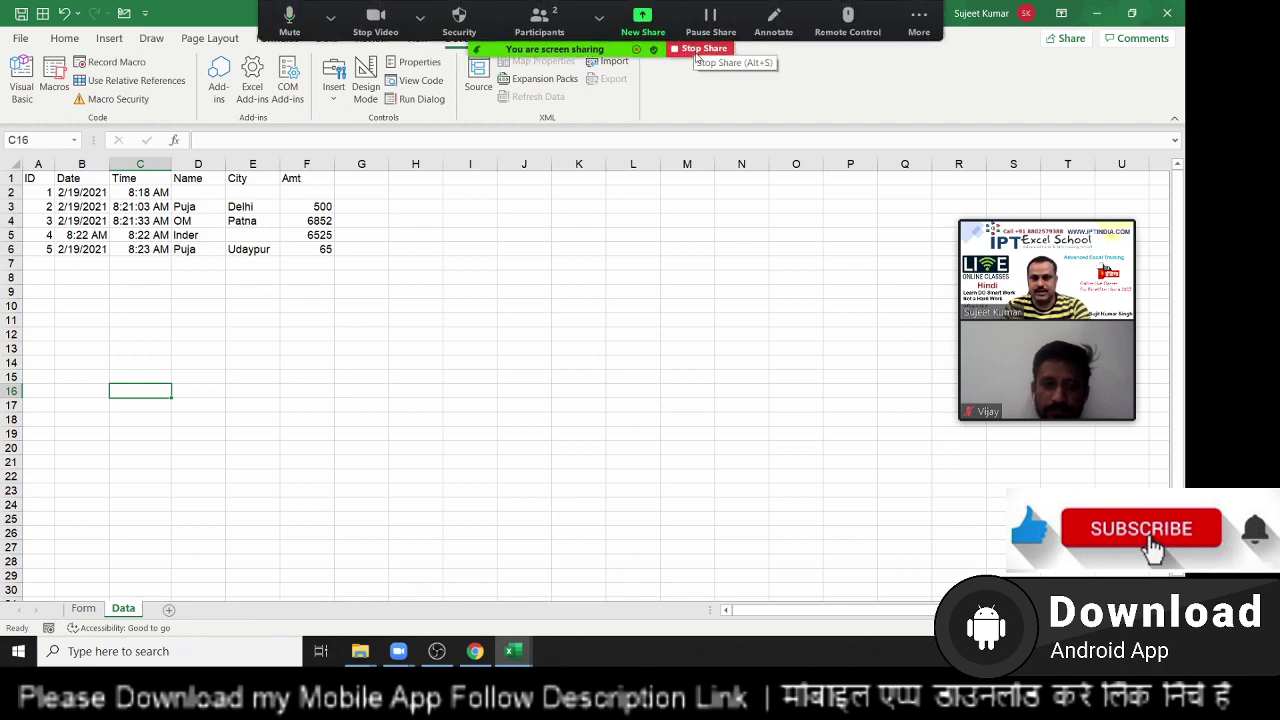
left_click(695, 48)
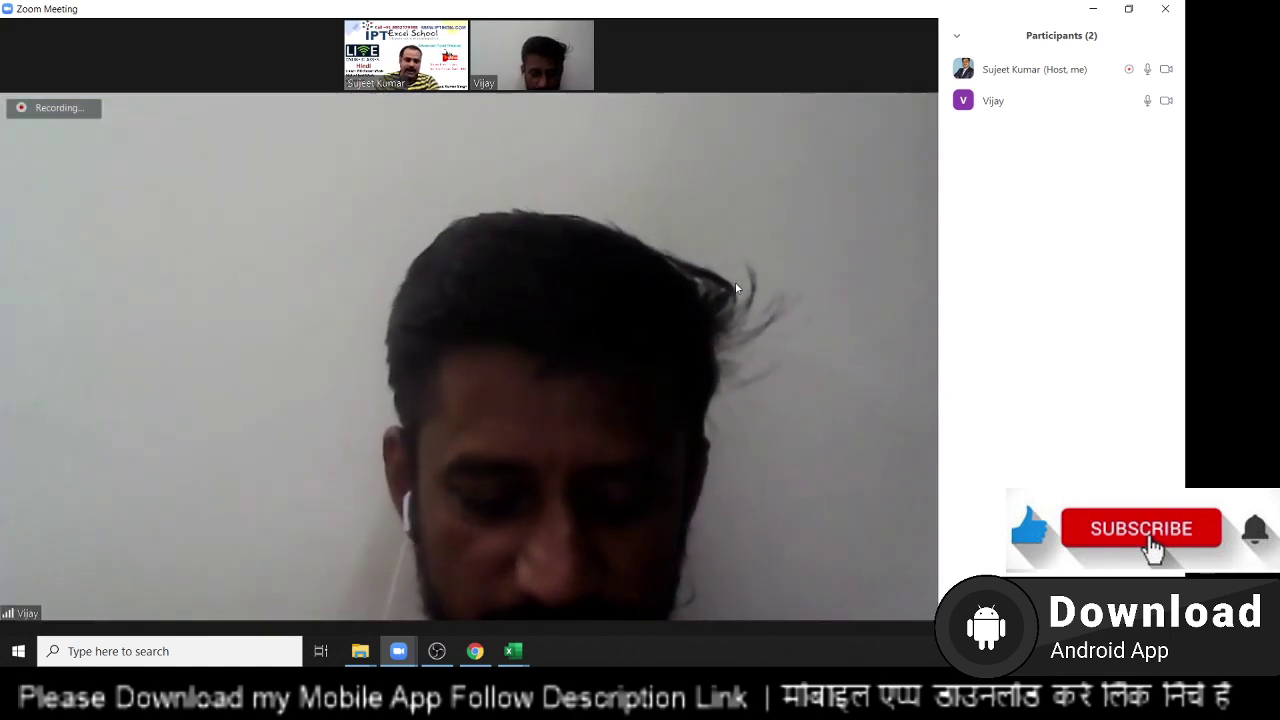
Step: Stop the Zoom meeting recording, then close the meeting with End Meeting for All
mouse_move(1023, 443)
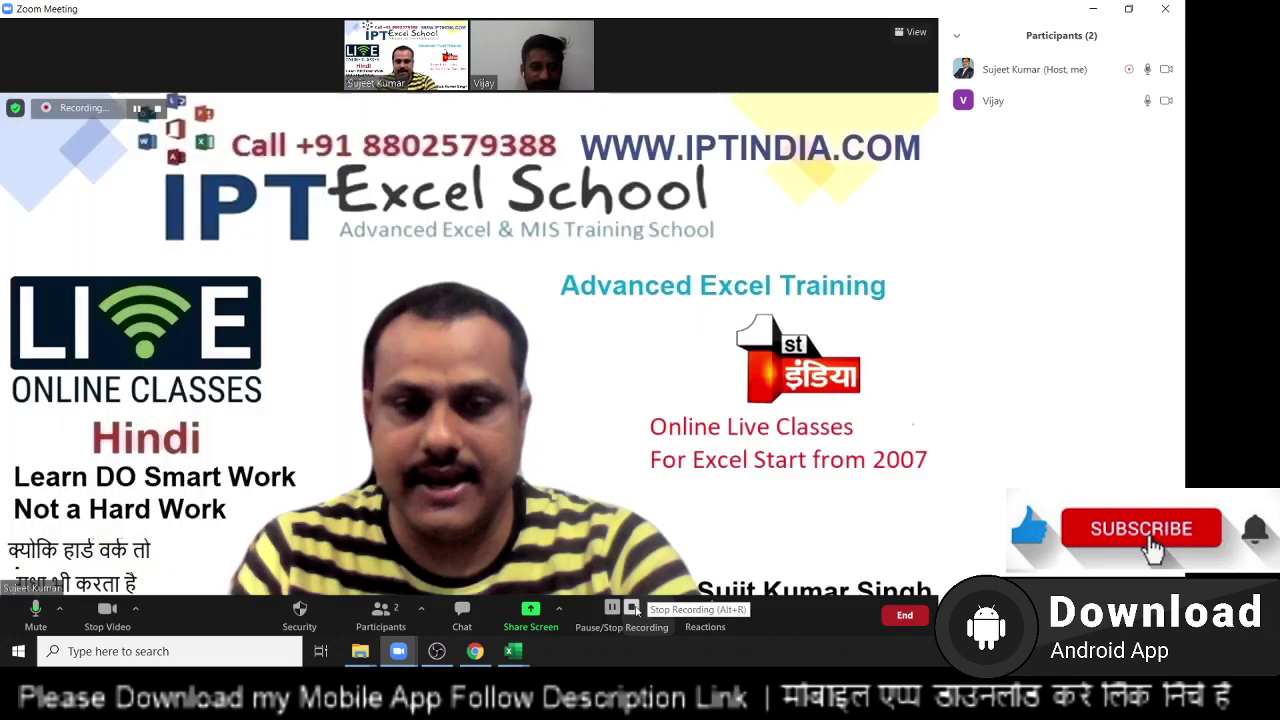
left_click(632, 608)
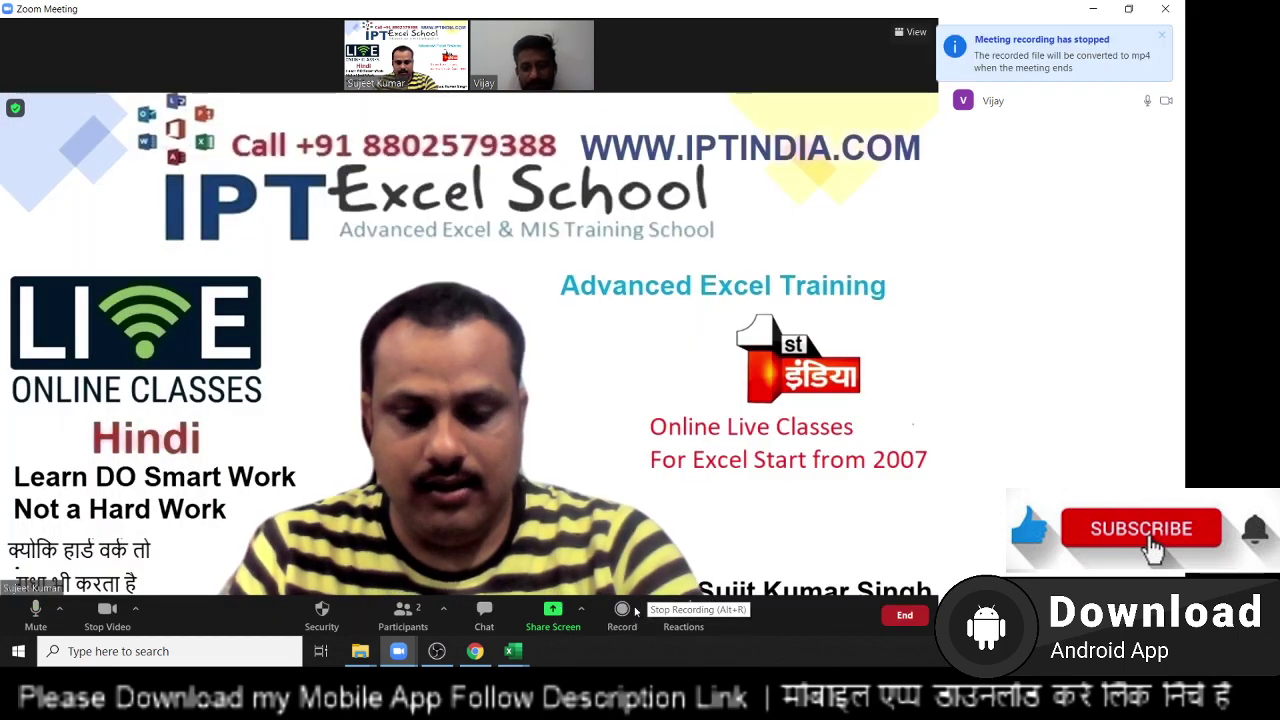
left_click(1162, 8)
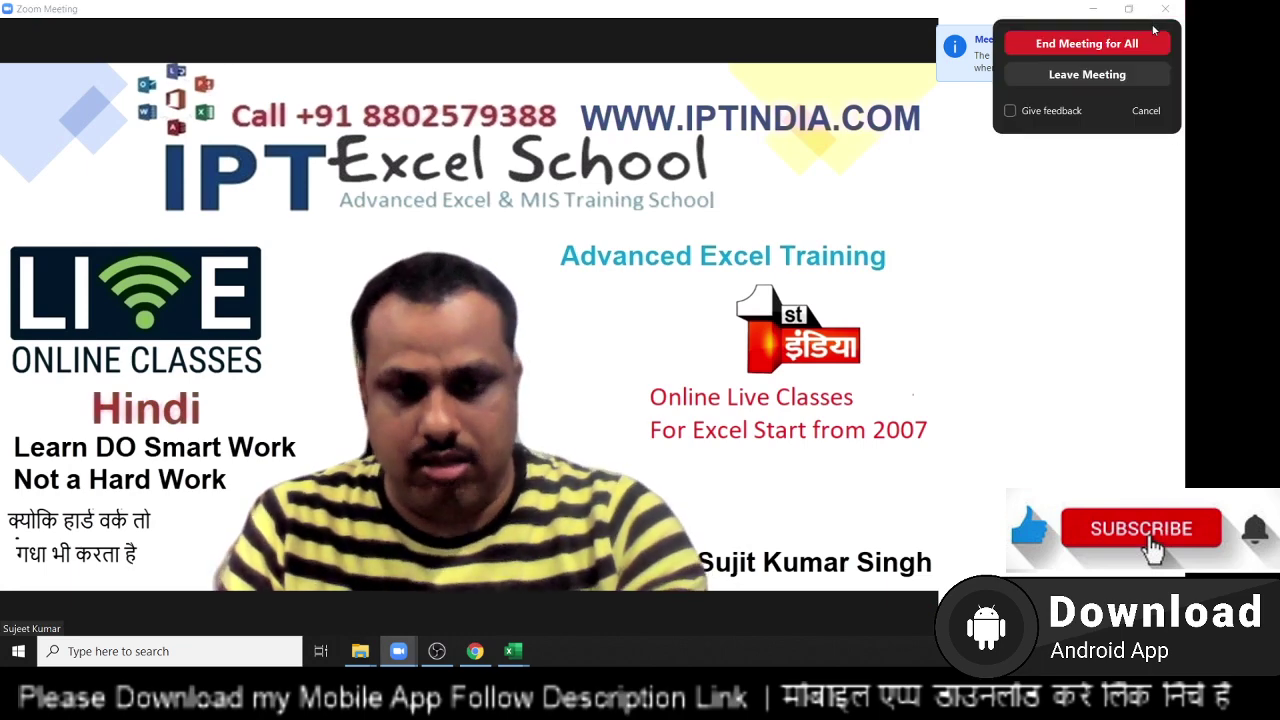
left_click(1160, 40)
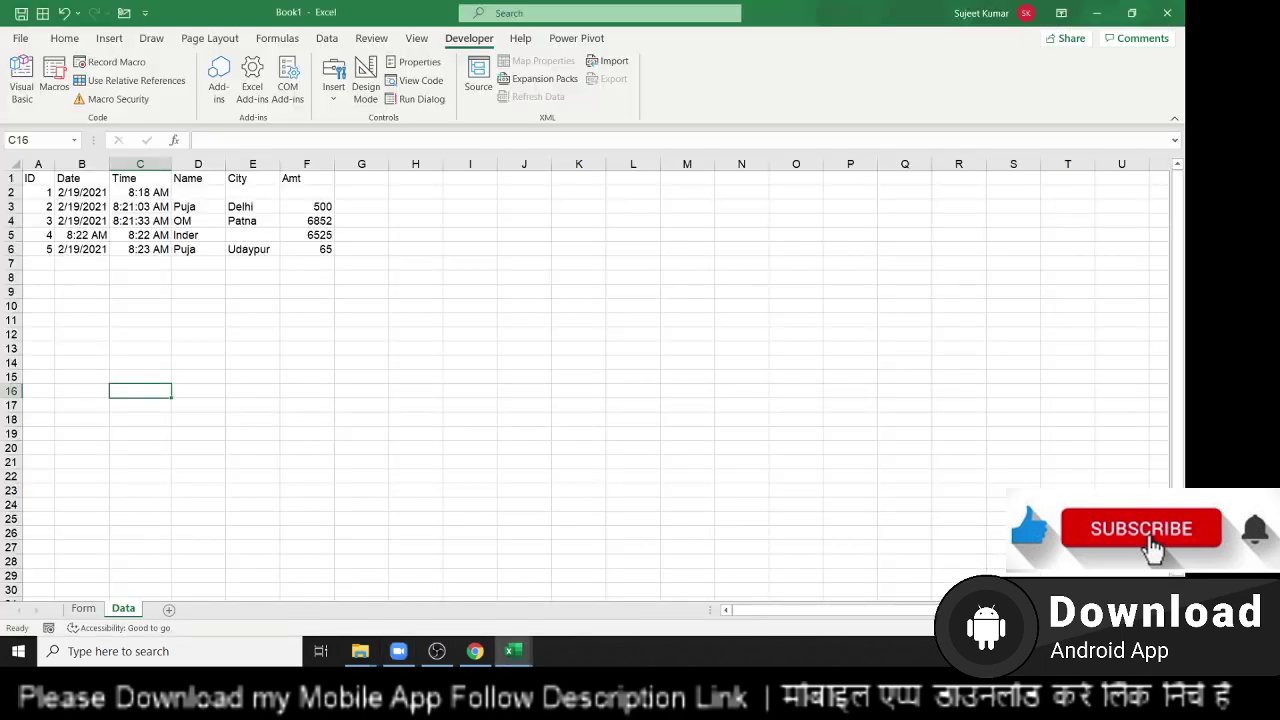